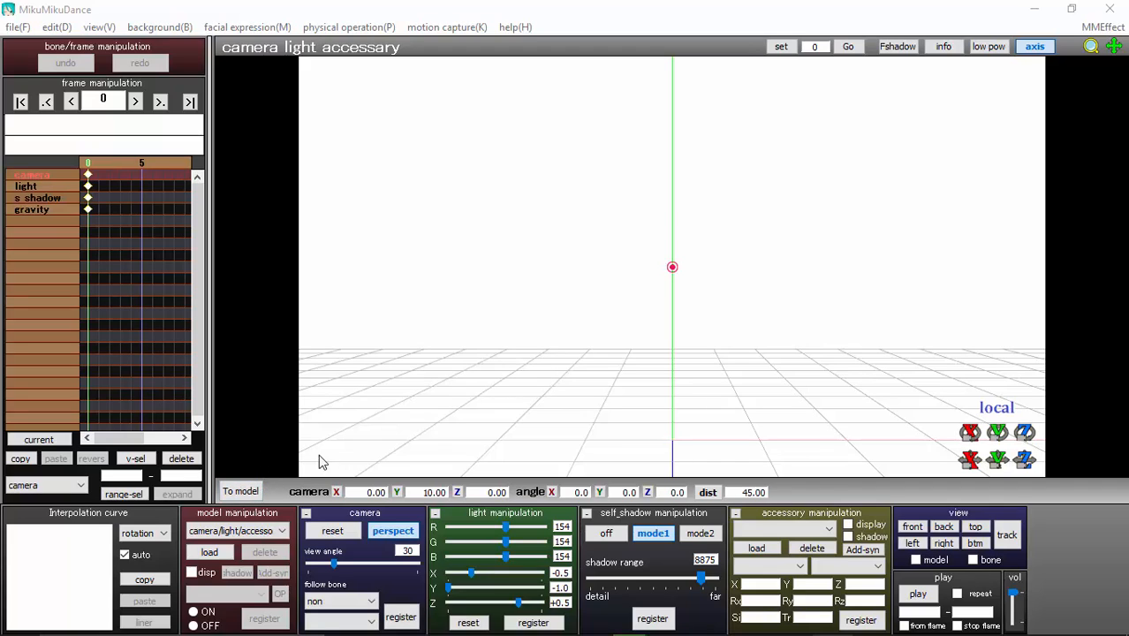
Turn off the display of the coordinate axis, the ground shadow and the transparent ground shadow
{"action": "left_click", "coordinate": [16, 29]}
{"action": "mouse_move", "coordinate": [98, 27]}
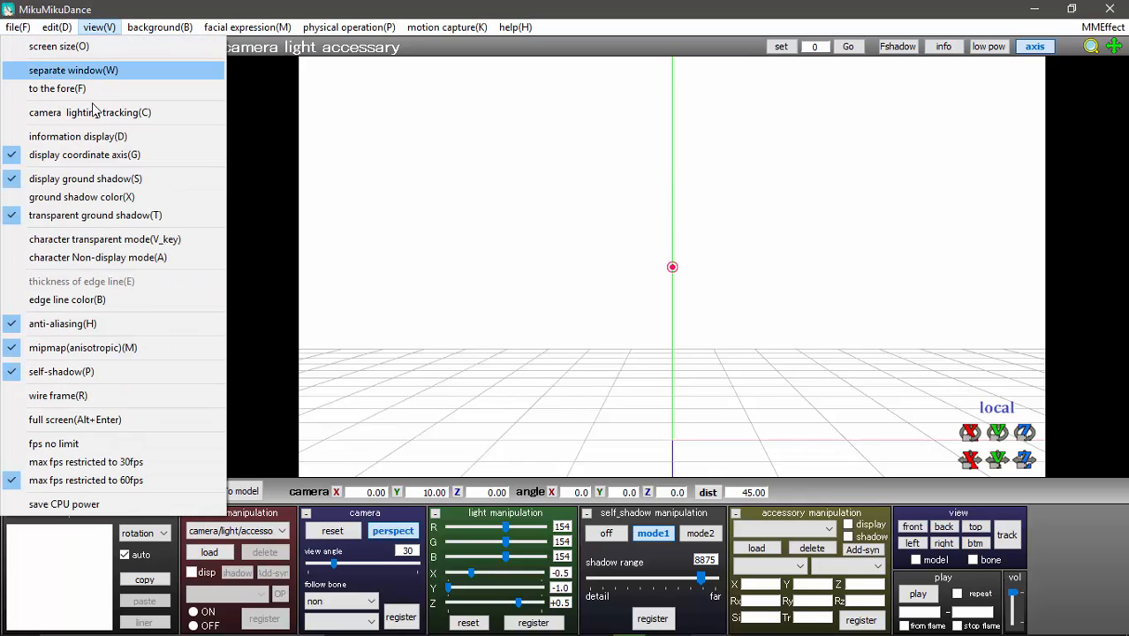
{"action": "left_click", "coordinate": [88, 155]}
{"action": "left_click", "coordinate": [99, 27]}
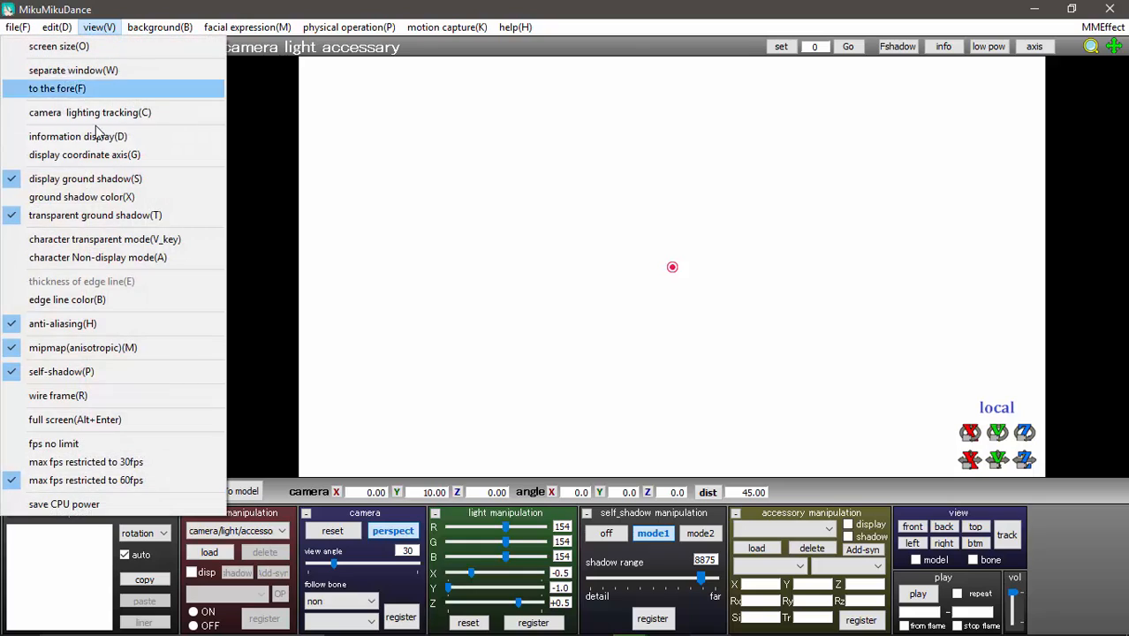
{"action": "left_click", "coordinate": [53, 178]}
{"action": "left_click", "coordinate": [99, 26]}
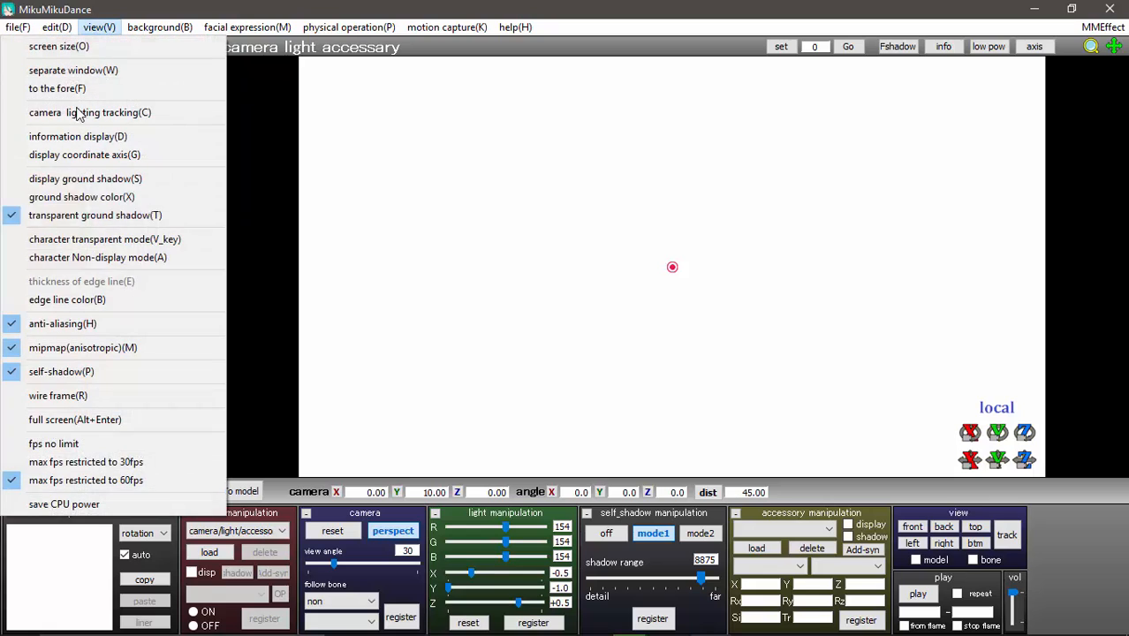
{"action": "left_click", "coordinate": [47, 218]}
{"action": "left_click", "coordinate": [100, 27]}
{"action": "left_click", "coordinate": [101, 27]}
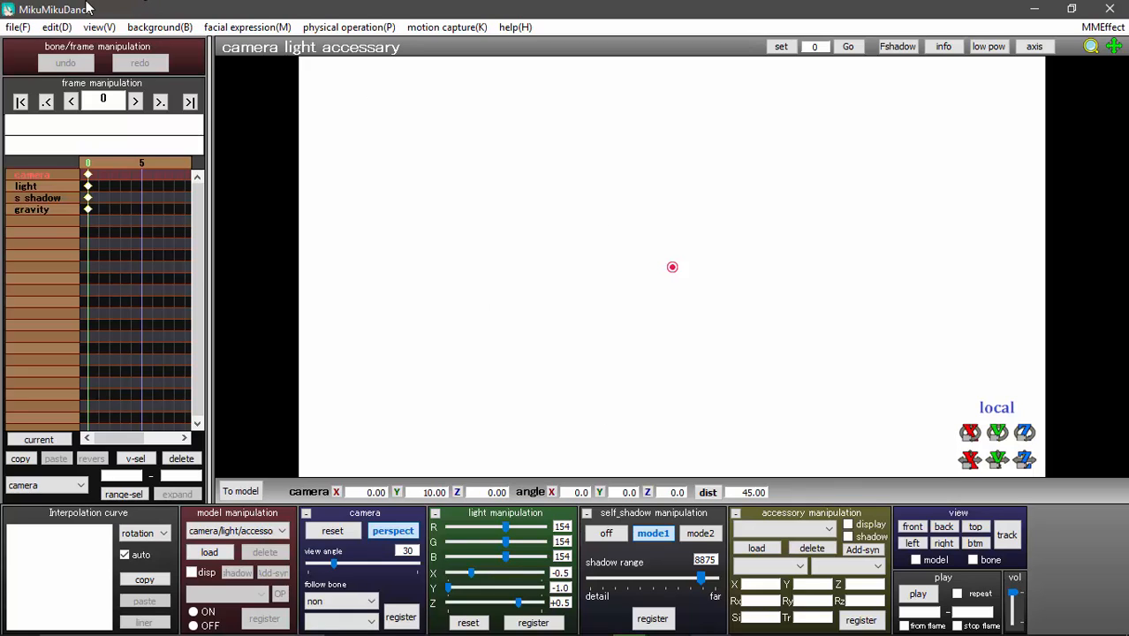
{"action": "left_click", "coordinate": [147, 28]}
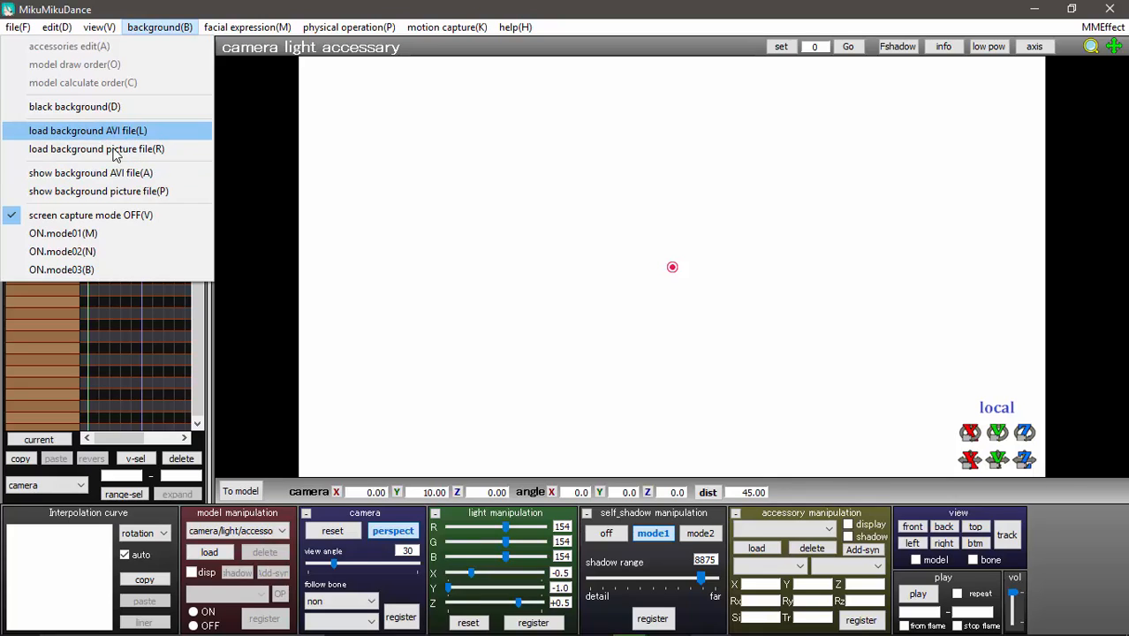
{"action": "left_click", "coordinate": [205, 5]}
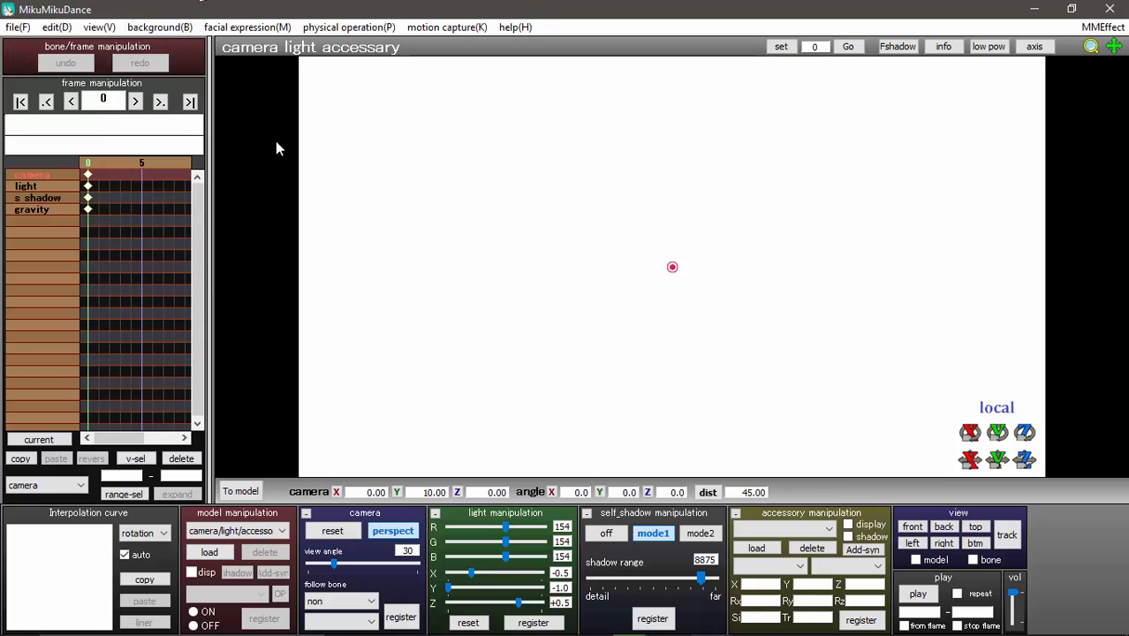
Load the stage model Cyber Stage.pmx and look at it from several camera angles
{"action": "left_click", "coordinate": [210, 552]}
{"action": "left_click", "coordinate": [218, 555]}
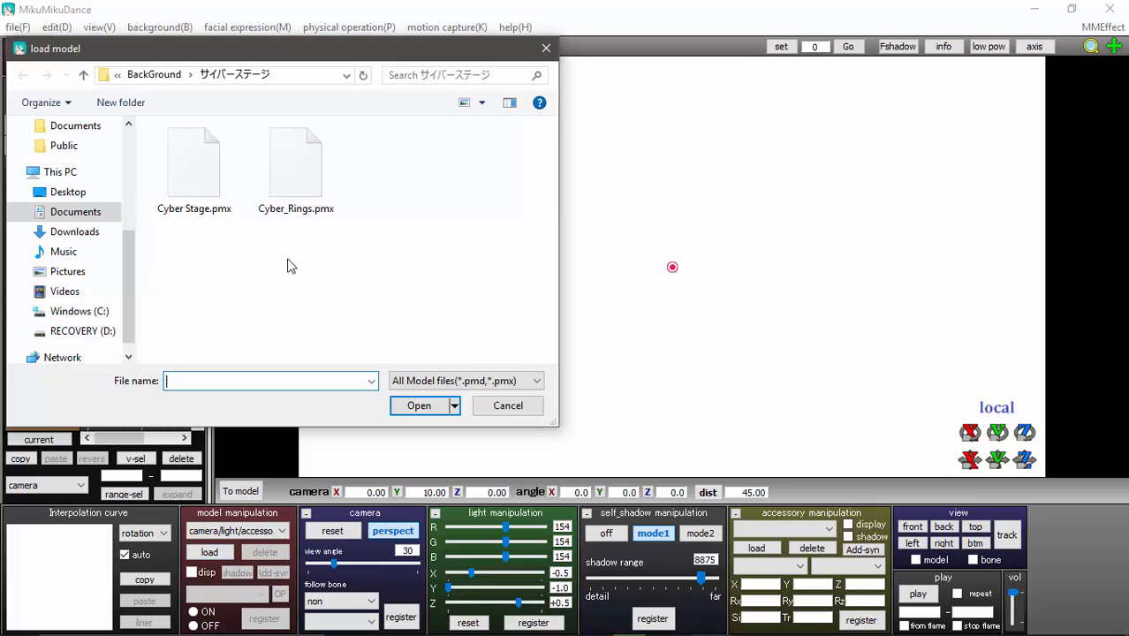
{"action": "double_click", "coordinate": [208, 187]}
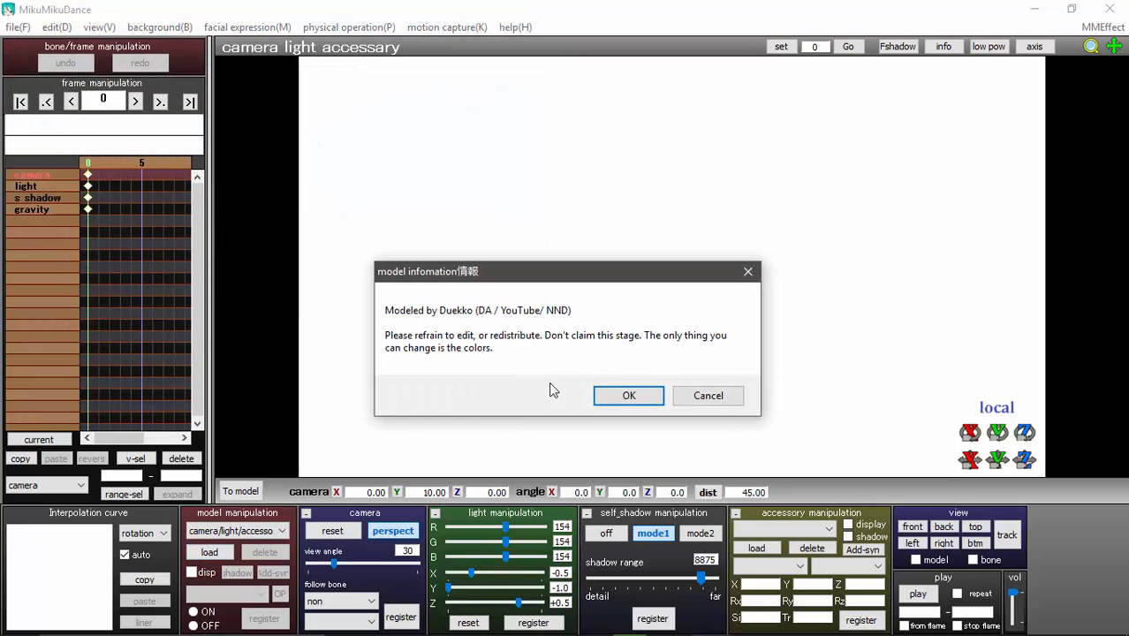
{"action": "left_click", "coordinate": [623, 395]}
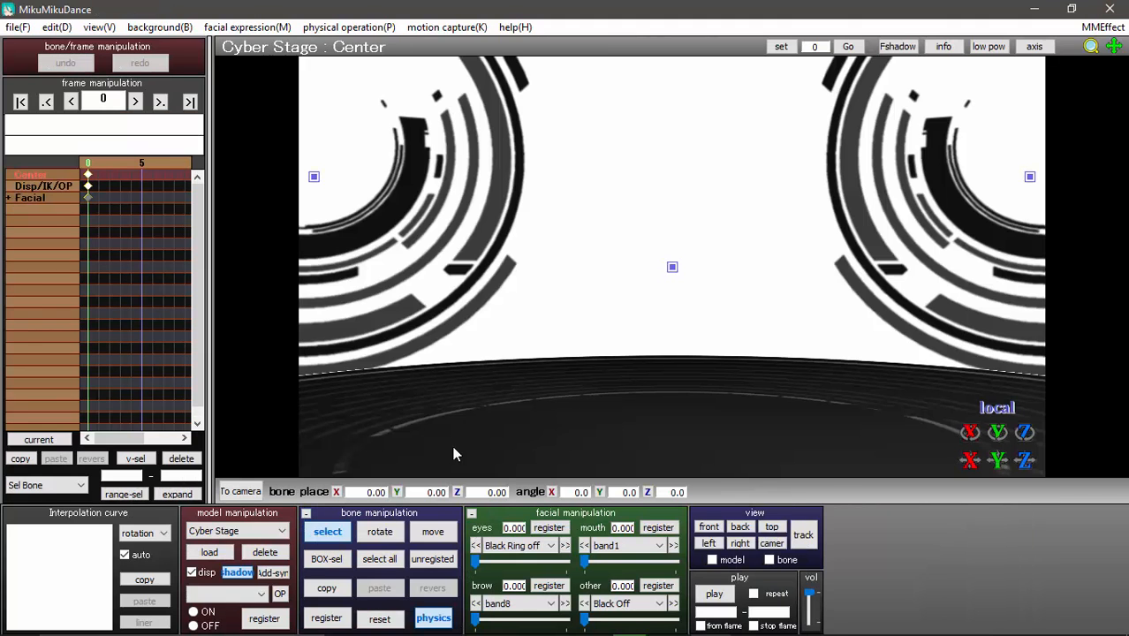
{"action": "right_click_drag", "start_coordinate": [544, 344], "coordinate": [570, 379]}
{"action": "scroll", "coordinate": [544, 390], "scroll_direction": "down", "scroll_amount": 8}
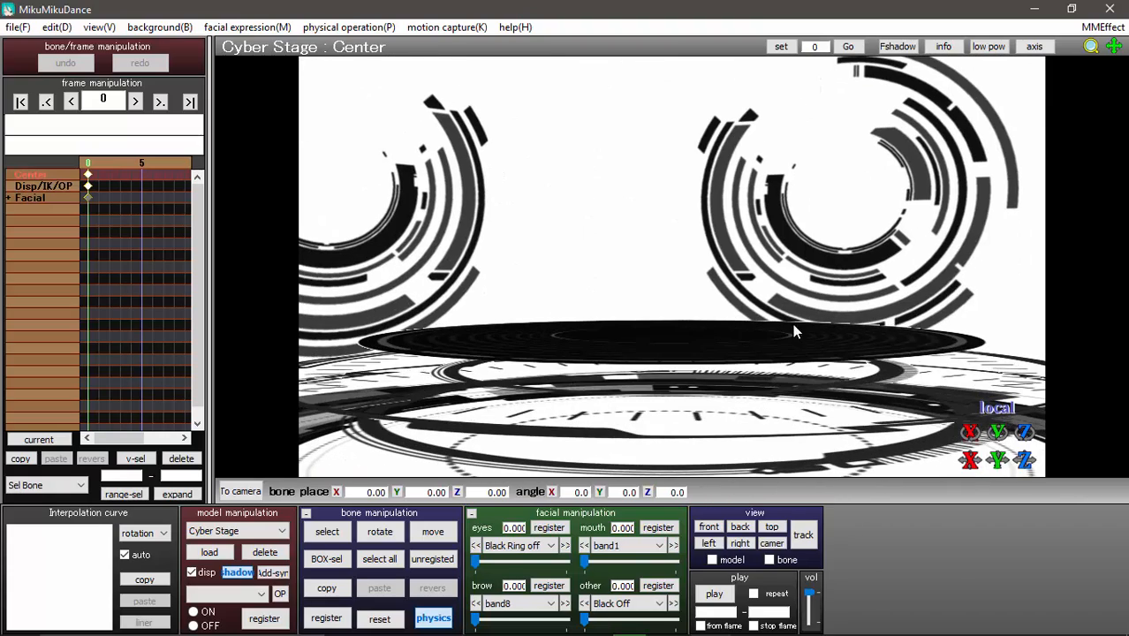
{"action": "right_click_drag", "start_coordinate": [792, 332], "coordinate": [795, 304]}
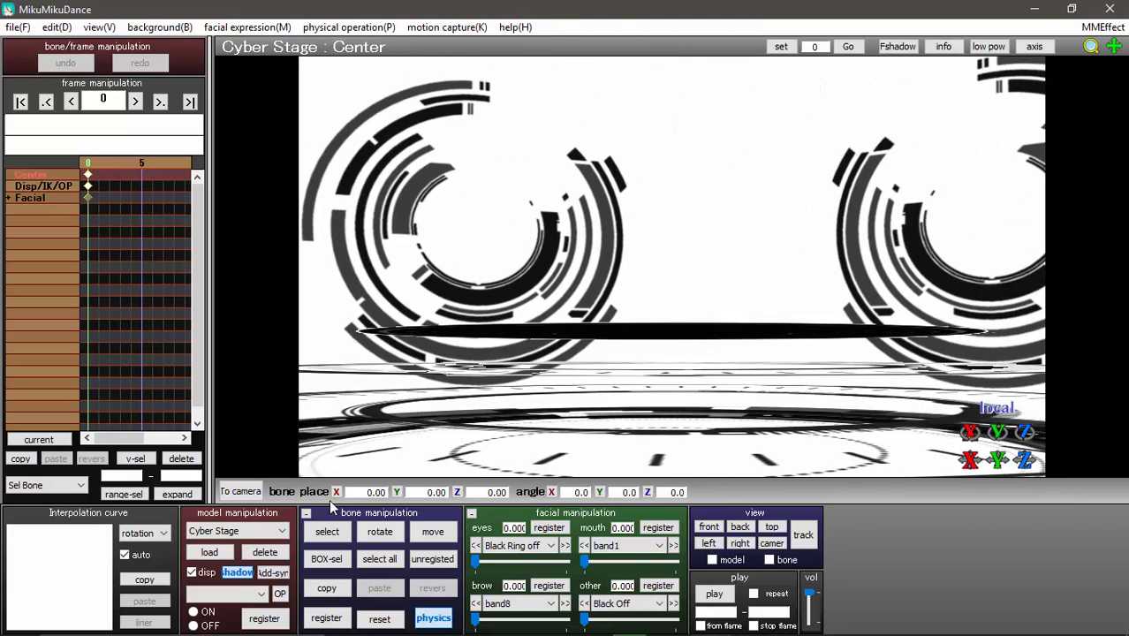
Delete the Cyber Stage model from the scene
{"action": "left_click", "coordinate": [262, 554]}
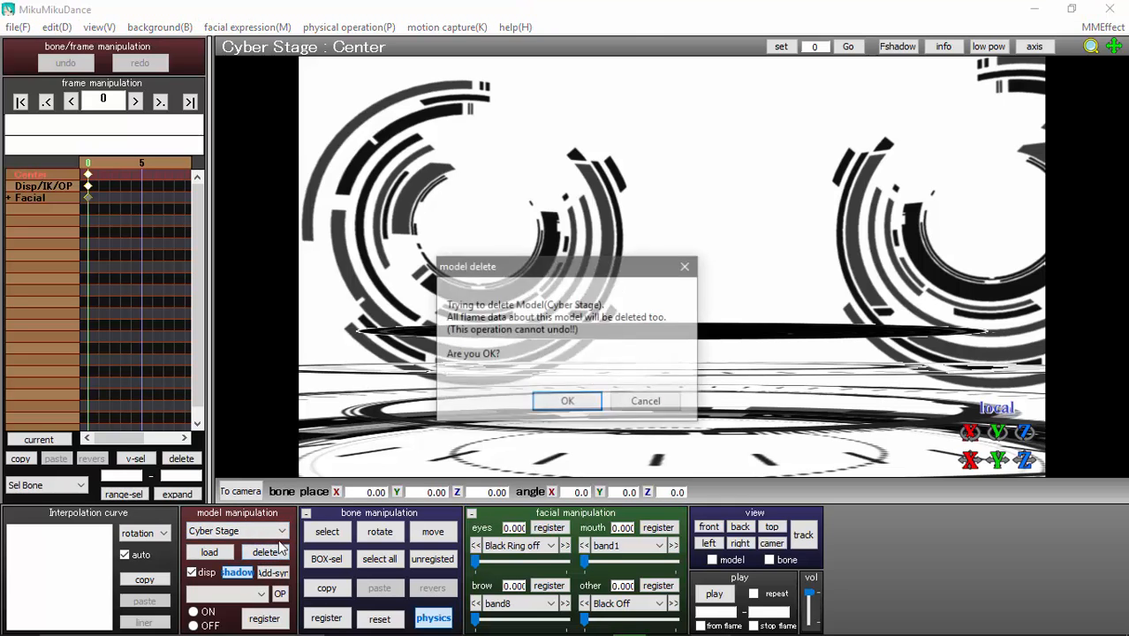
{"action": "left_click", "coordinate": [569, 399]}
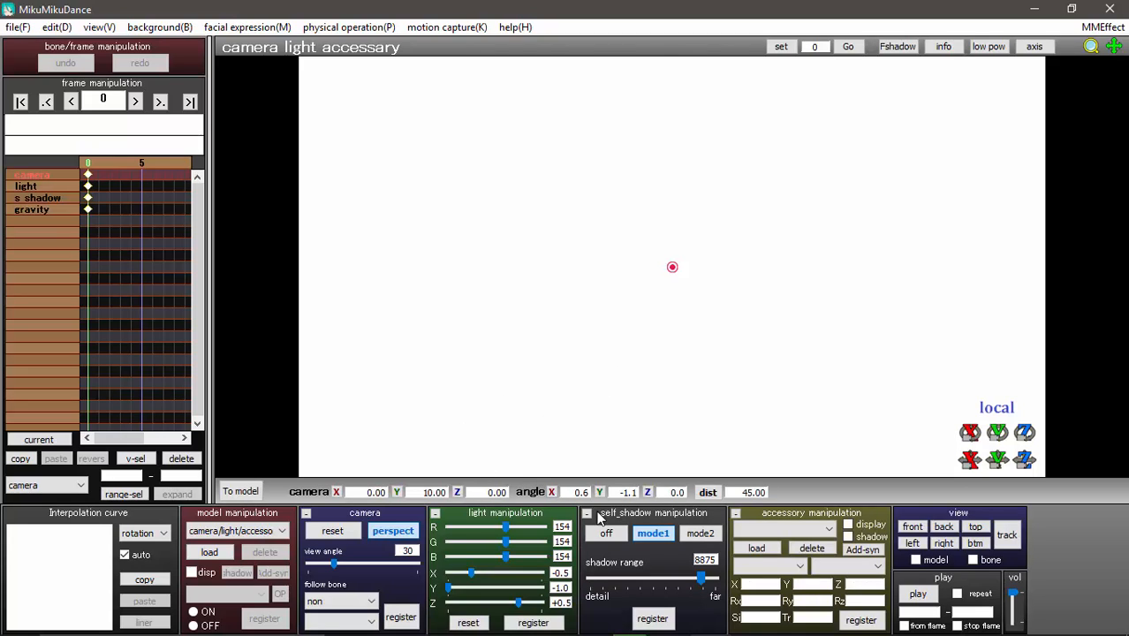
Load the grid floor accessories 1_tk-wired.x, 2_tk-grid.x and 3_tk-flowf.x from the tk_grid-floor folder
{"action": "left_click", "coordinate": [770, 549]}
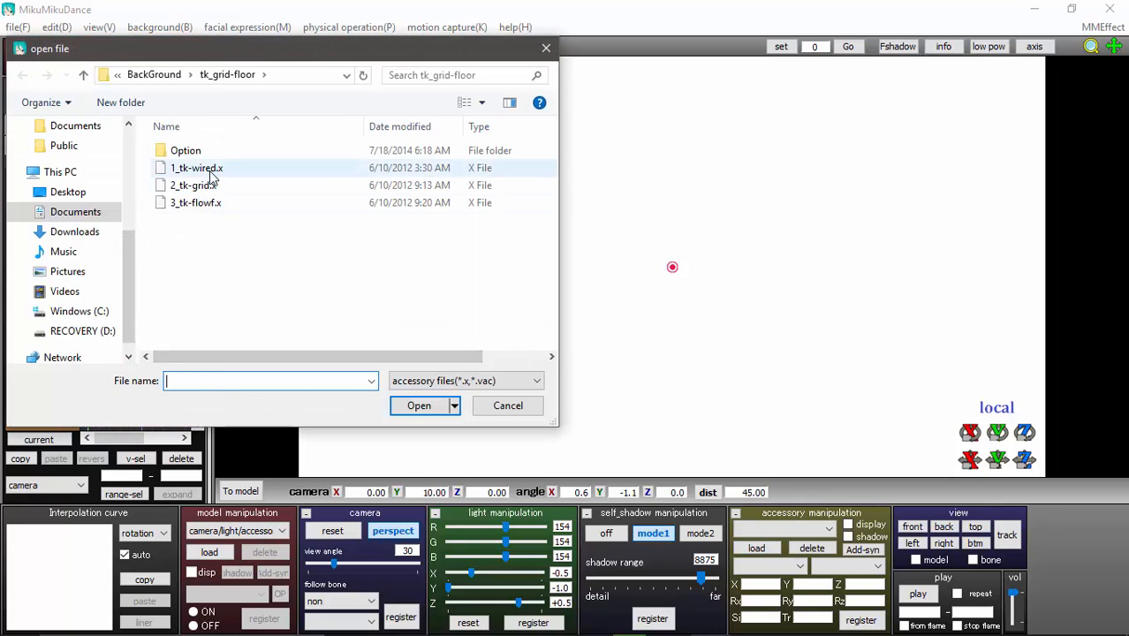
{"action": "double_click", "coordinate": [209, 180]}
{"action": "left_click", "coordinate": [756, 550]}
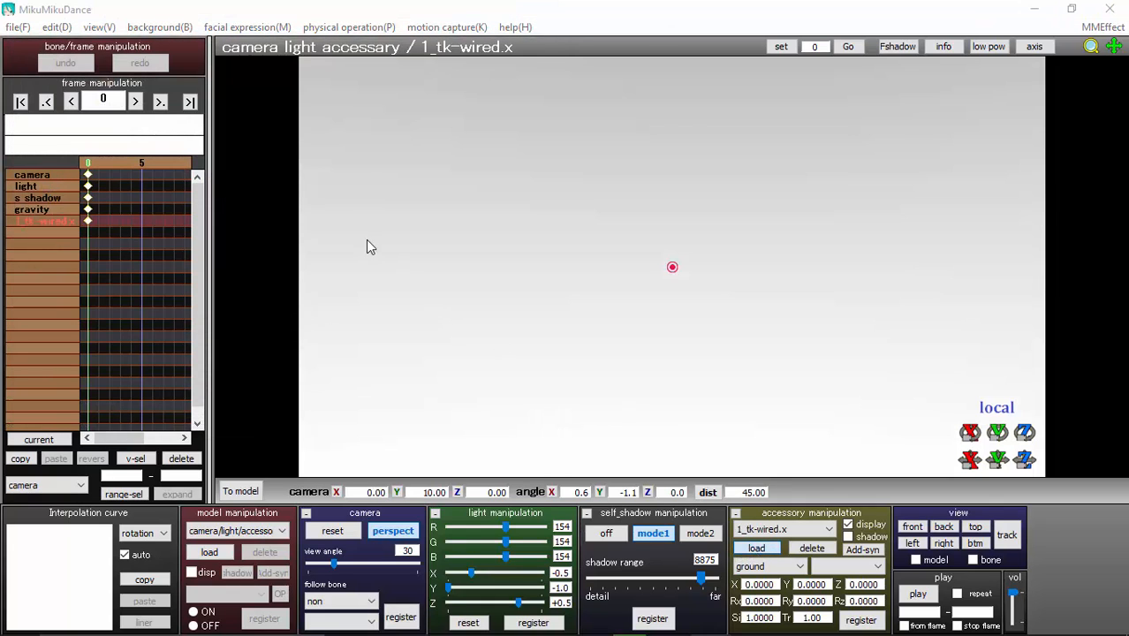
{"action": "double_click", "coordinate": [204, 187]}
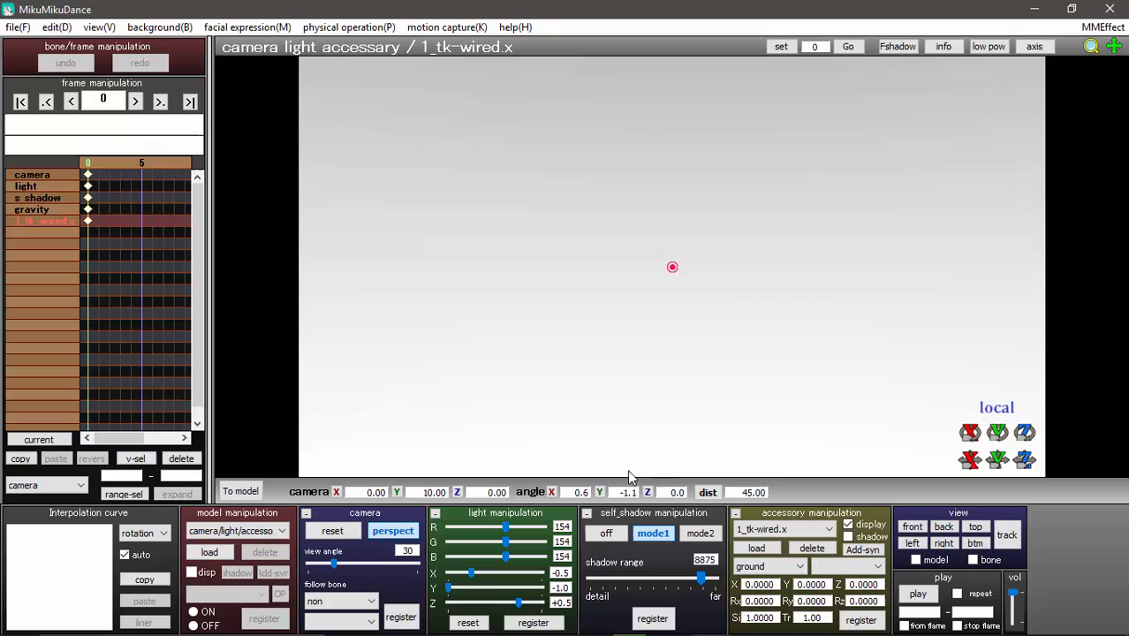
{"action": "left_click", "coordinate": [755, 549]}
{"action": "double_click", "coordinate": [202, 197]}
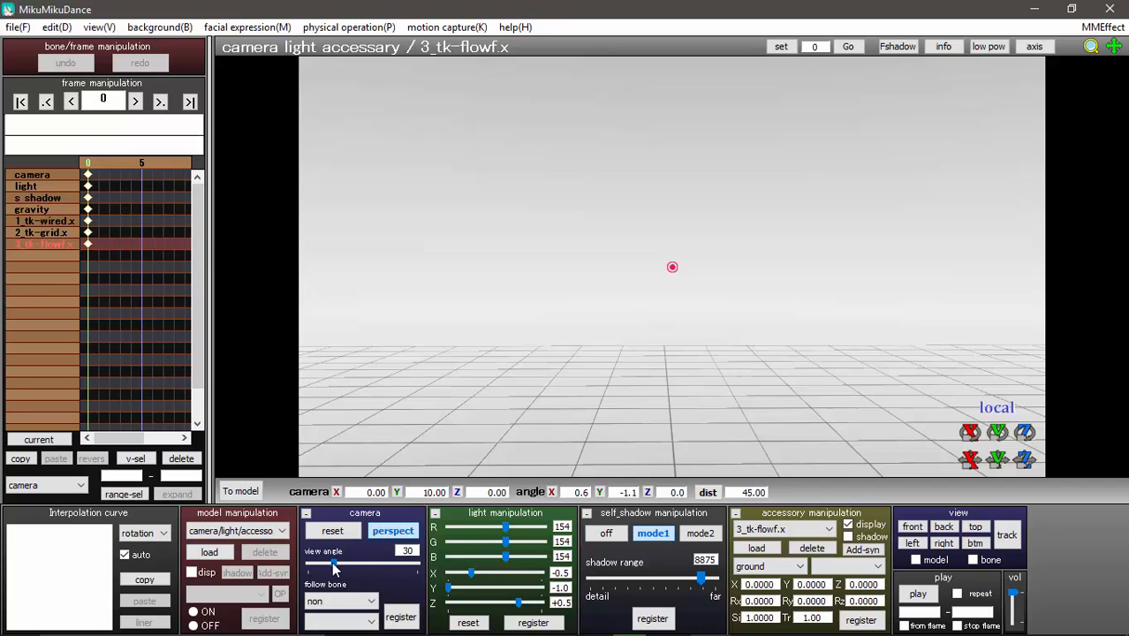
Load the Tda Meiko Append.pmx model from the UserFile MODELDL folder and turn off bone selection mode
{"action": "left_click", "coordinate": [208, 553]}
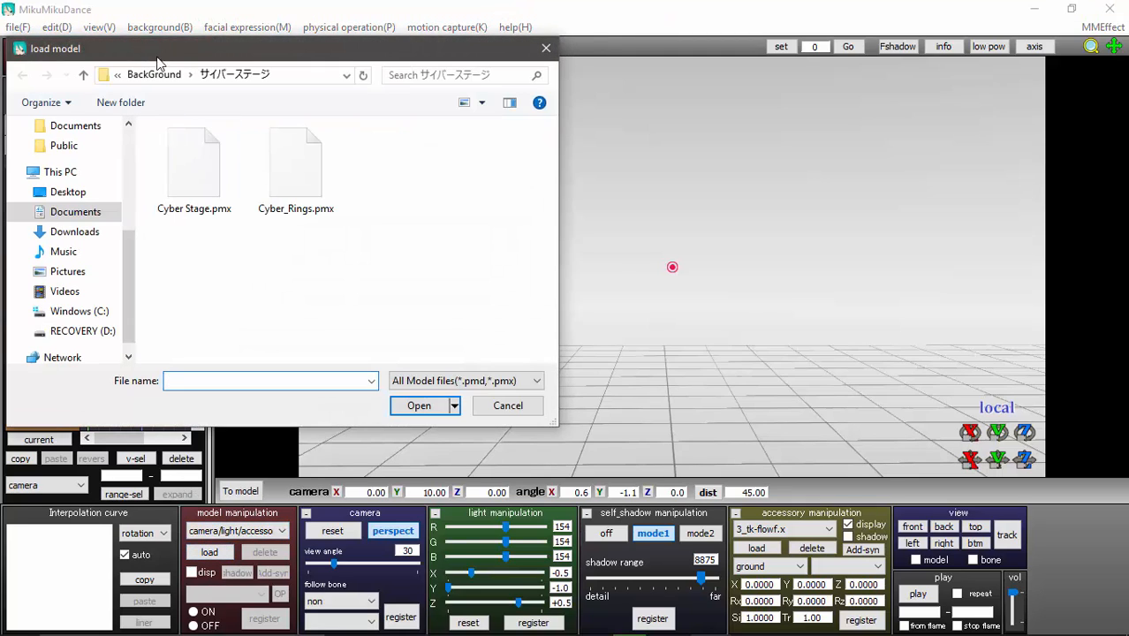
{"action": "left_click", "coordinate": [146, 74]}
{"action": "left_click", "coordinate": [141, 74]}
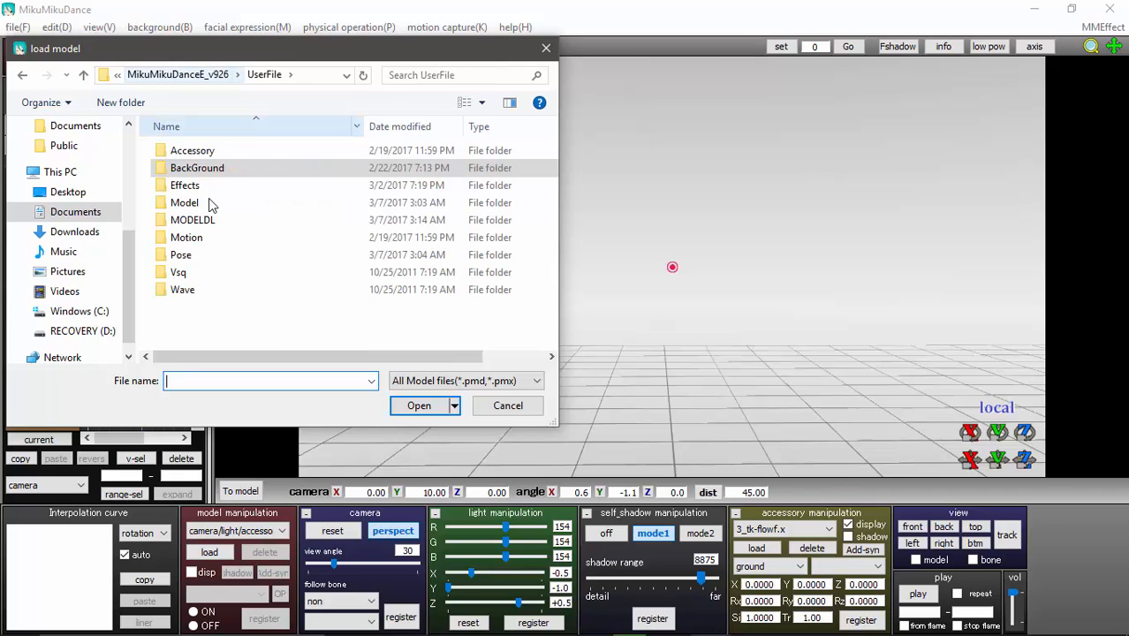
{"action": "double_click", "coordinate": [211, 221]}
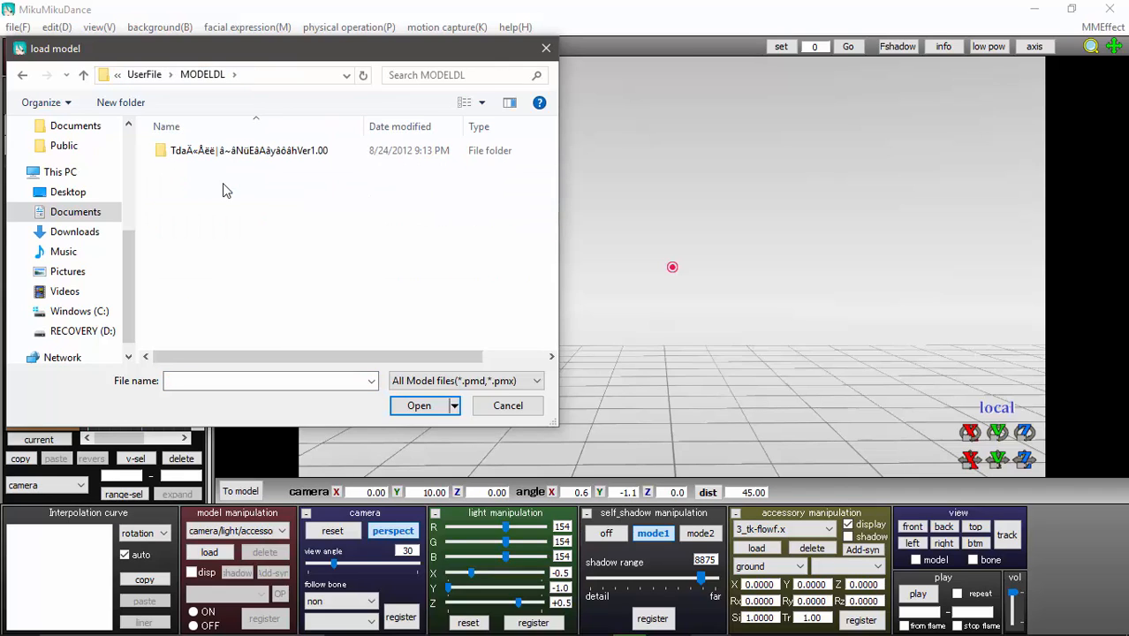
{"action": "double_click", "coordinate": [225, 150]}
{"action": "double_click", "coordinate": [221, 150]}
{"action": "double_click", "coordinate": [221, 155]}
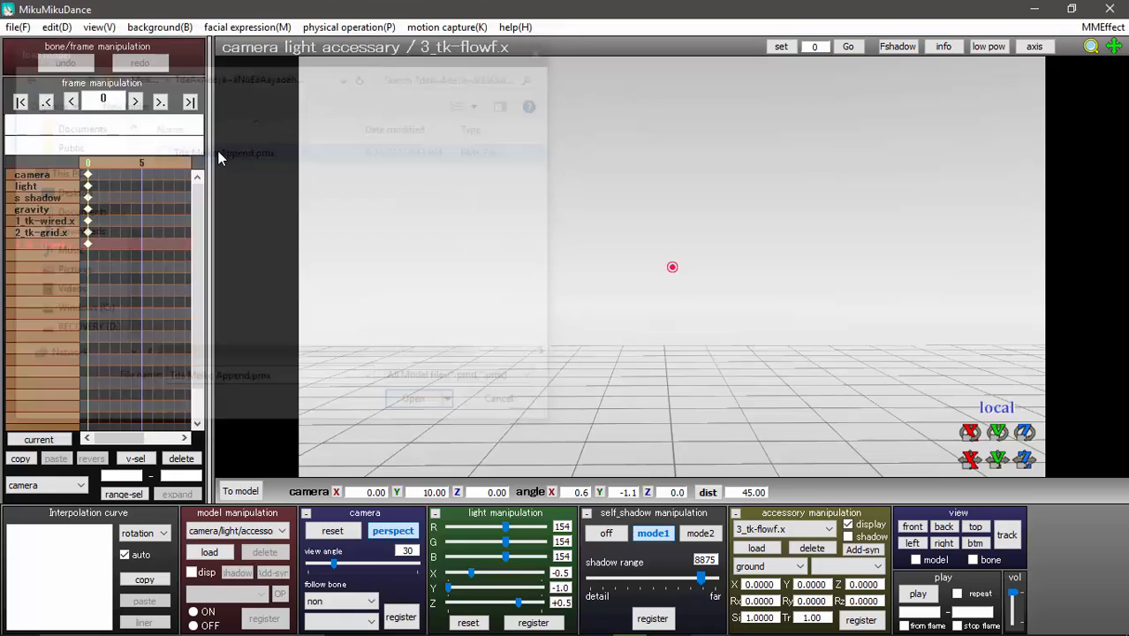
{"action": "left_click", "coordinate": [528, 383]}
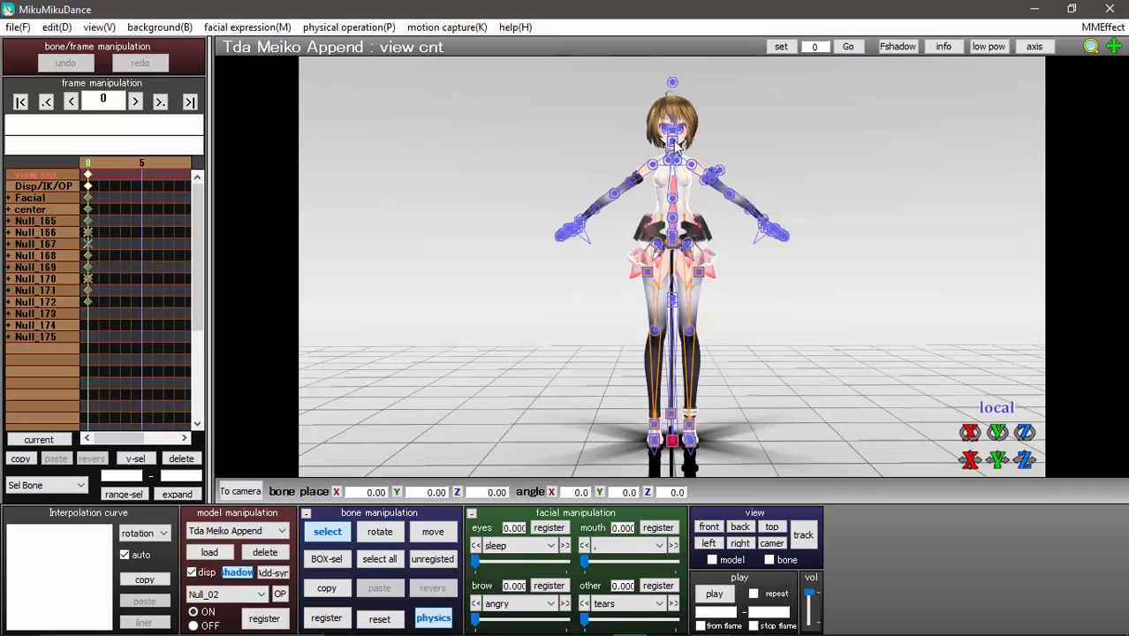
{"action": "left_click", "coordinate": [331, 532]}
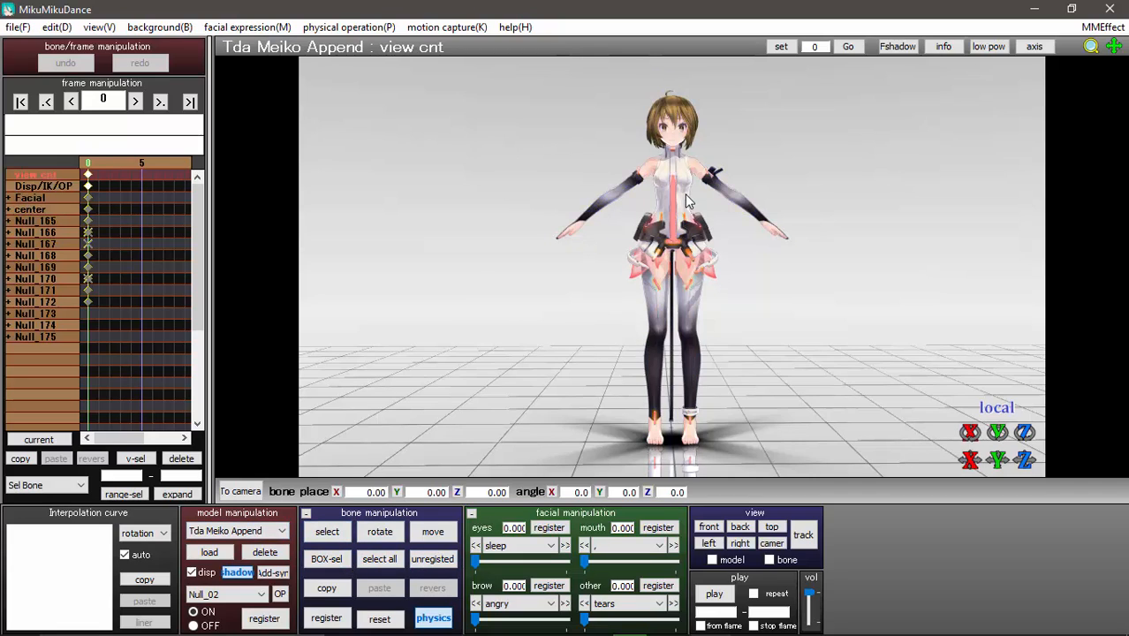
{"action": "left_click", "coordinate": [119, 27]}
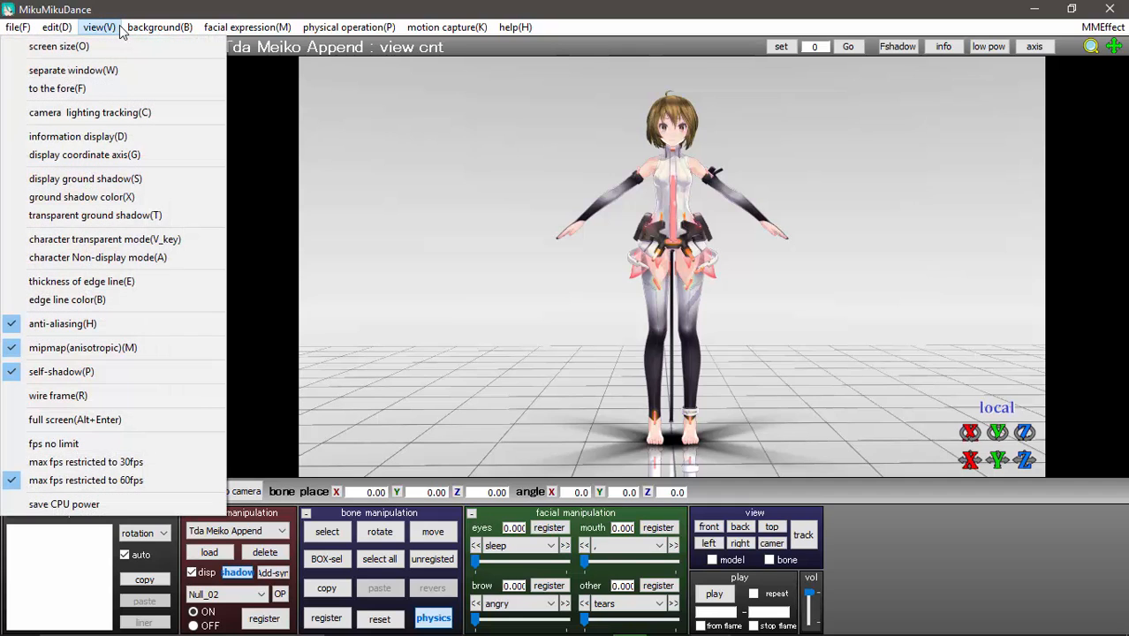
{"action": "mouse_move", "coordinate": [173, 27]}
{"action": "left_click", "coordinate": [188, 9]}
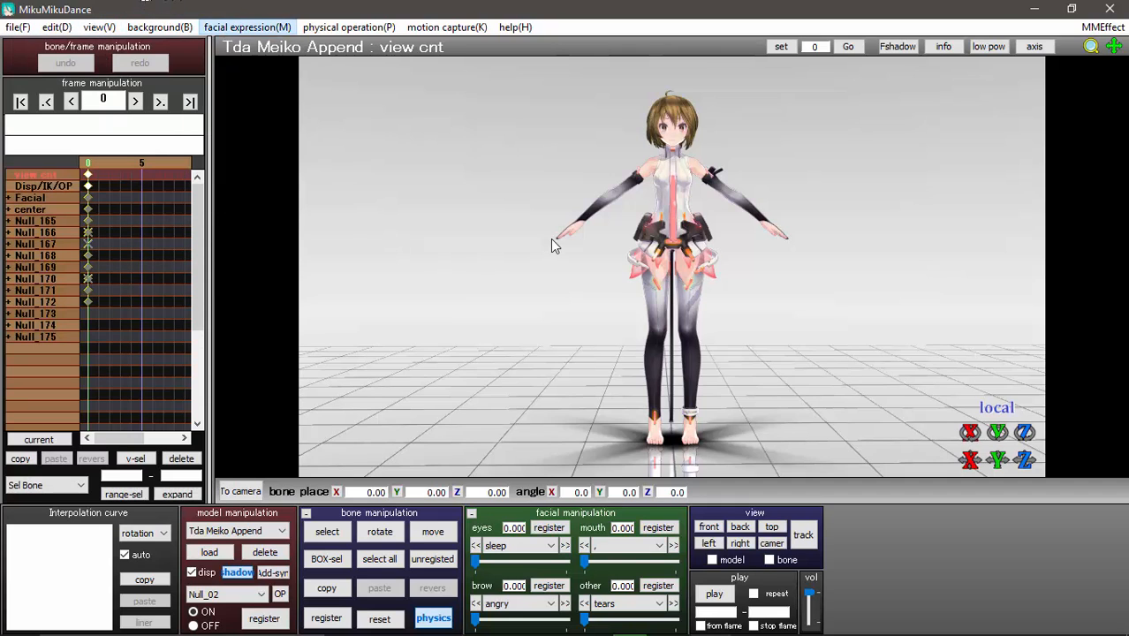
Set the model's edge line thickness to 0.0
{"action": "left_click", "coordinate": [97, 28]}
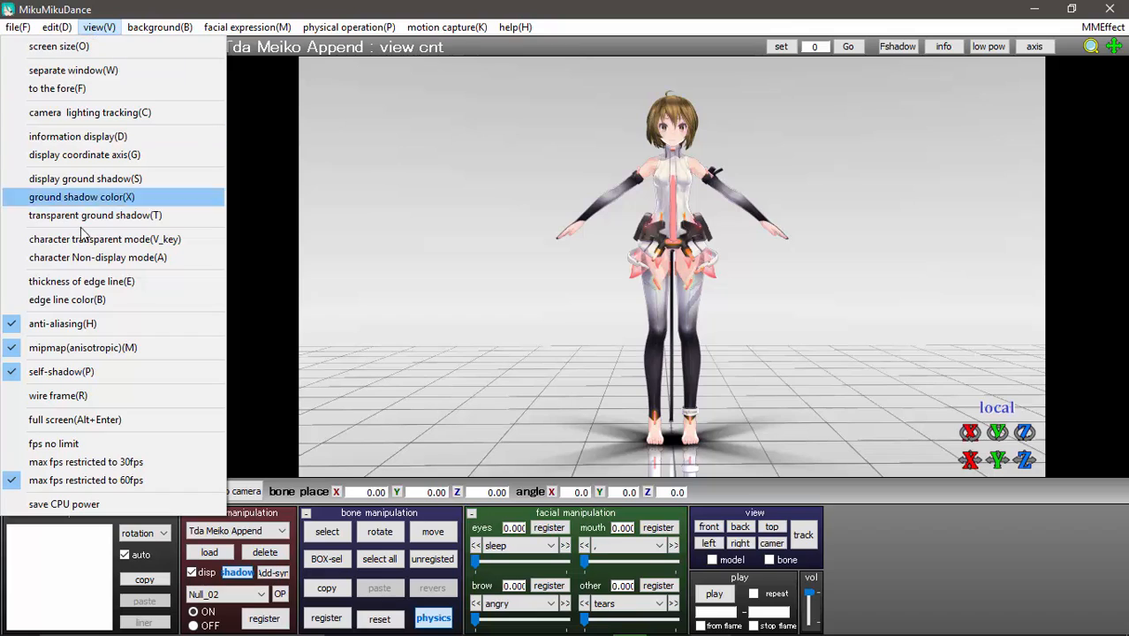
{"action": "left_click", "coordinate": [217, 281]}
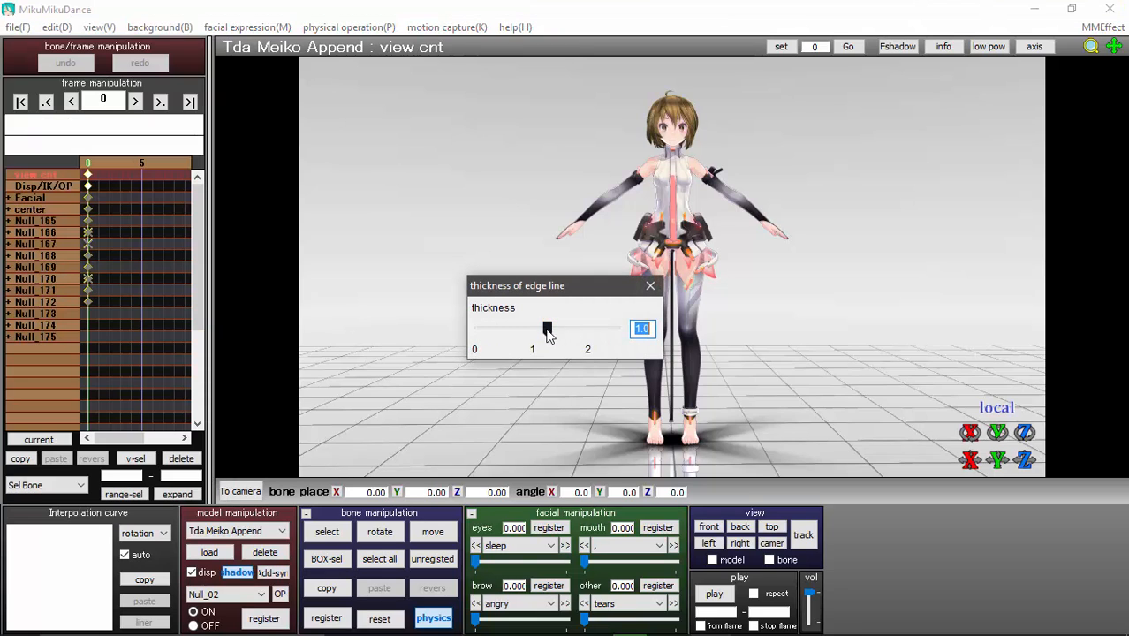
{"action": "left_click_drag", "start_coordinate": [546, 327], "coordinate": [400, 348]}
{"action": "left_click_drag", "start_coordinate": [484, 328], "coordinate": [779, 344]}
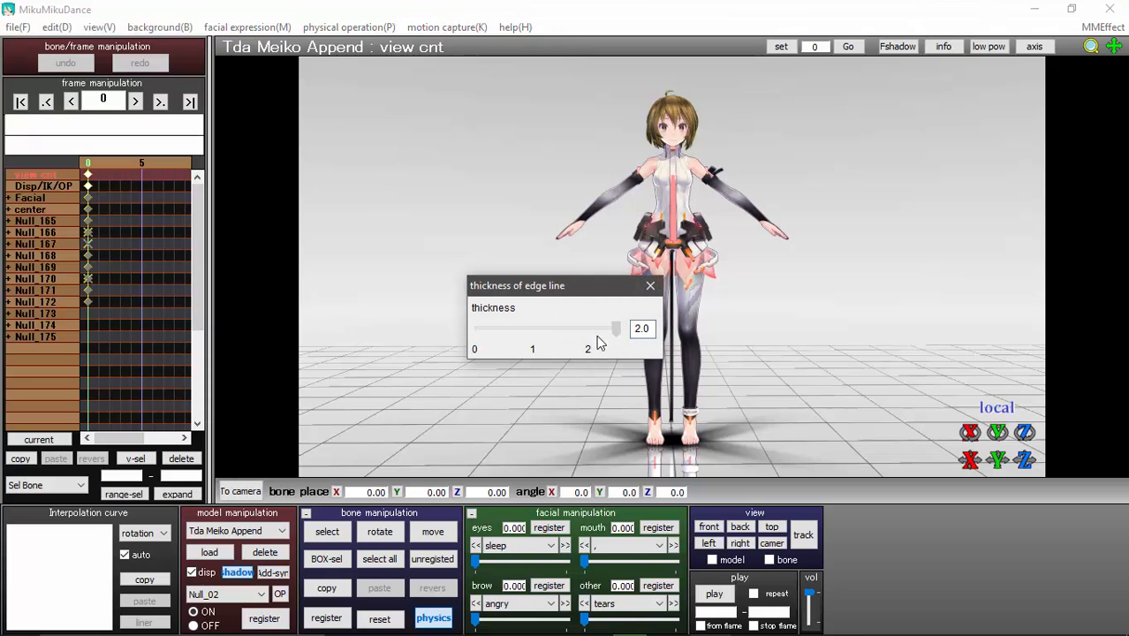
{"action": "left_click_drag", "start_coordinate": [615, 328], "coordinate": [278, 349]}
{"action": "left_click", "coordinate": [650, 286]}
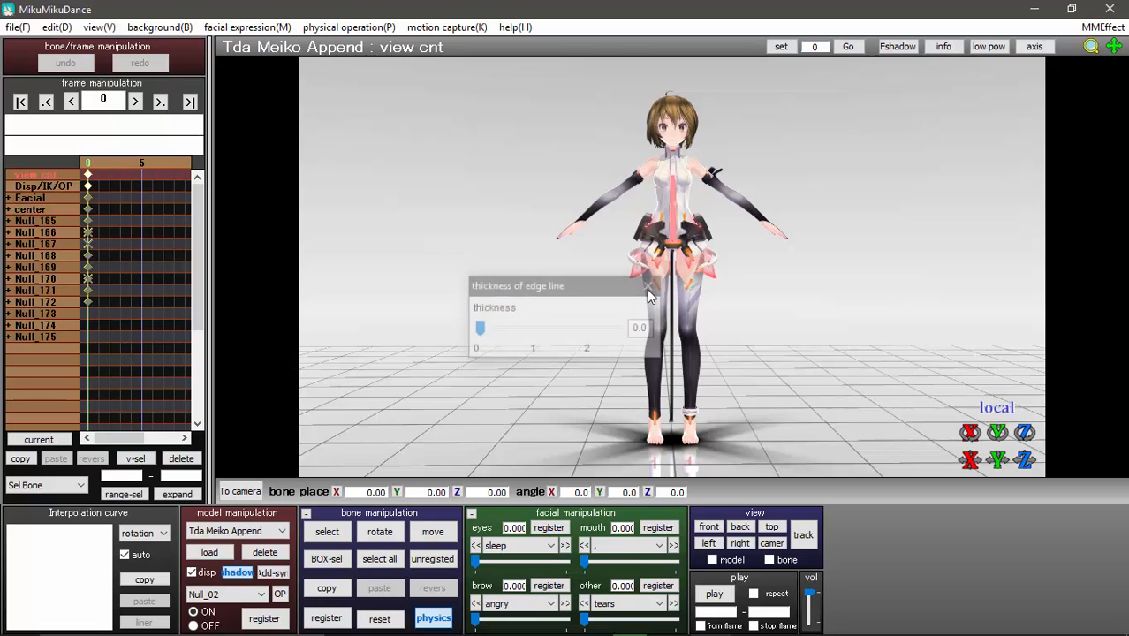
Assign the AdultShader.fx effect from the Effects Shade folder to Tda Meiko Append.pmx in the effect mapping
{"action": "left_click", "coordinate": [1101, 27]}
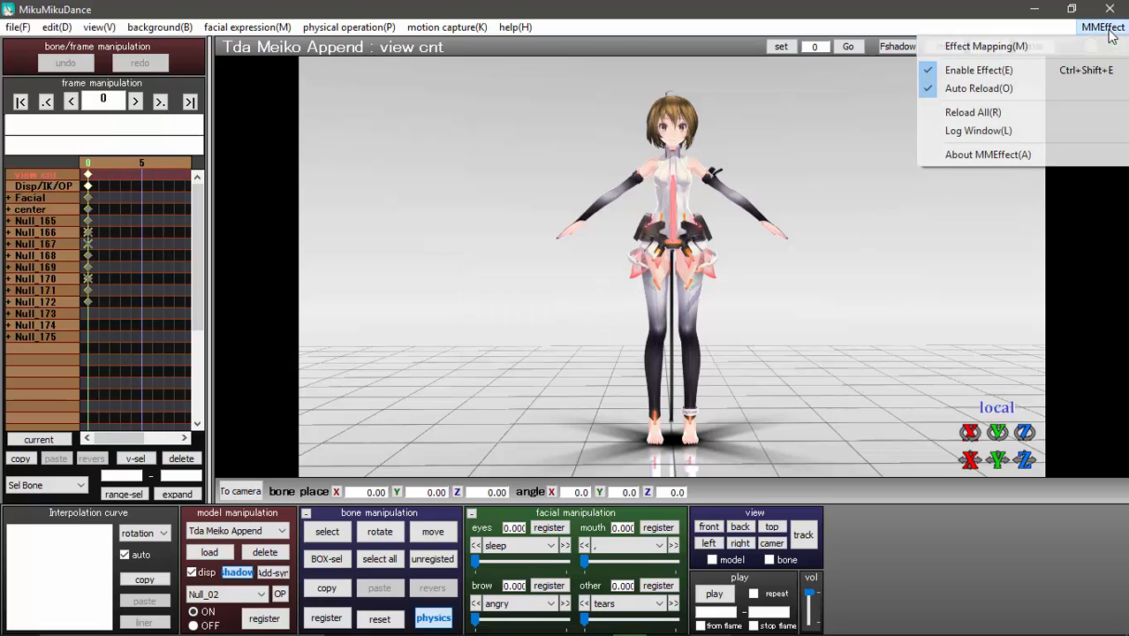
{"action": "left_click", "coordinate": [1043, 50]}
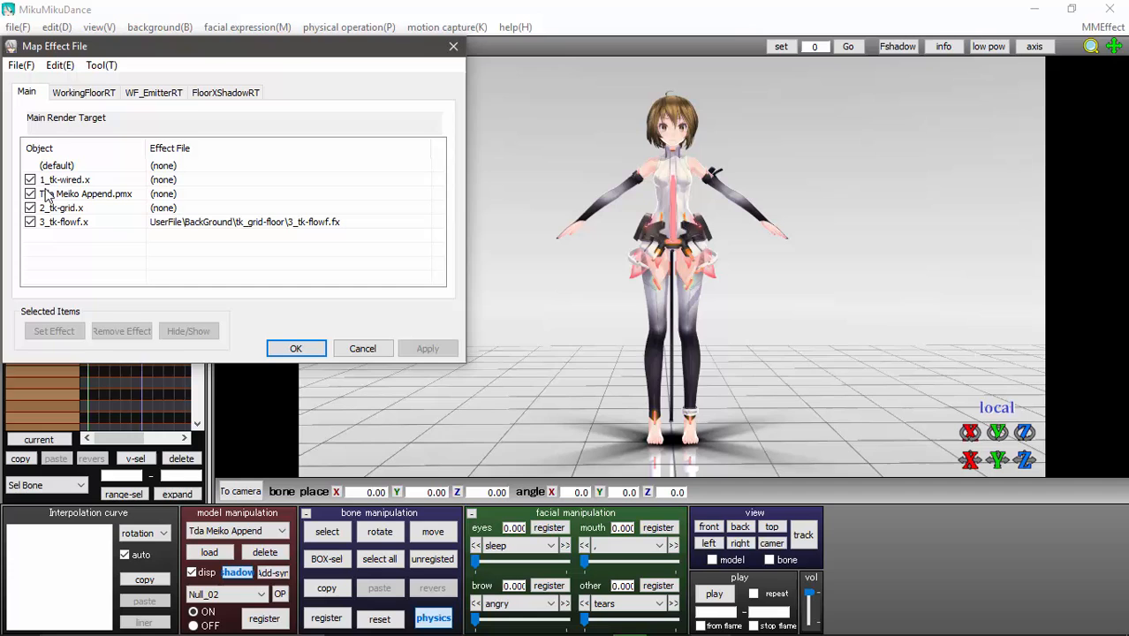
{"action": "double_click", "coordinate": [163, 194]}
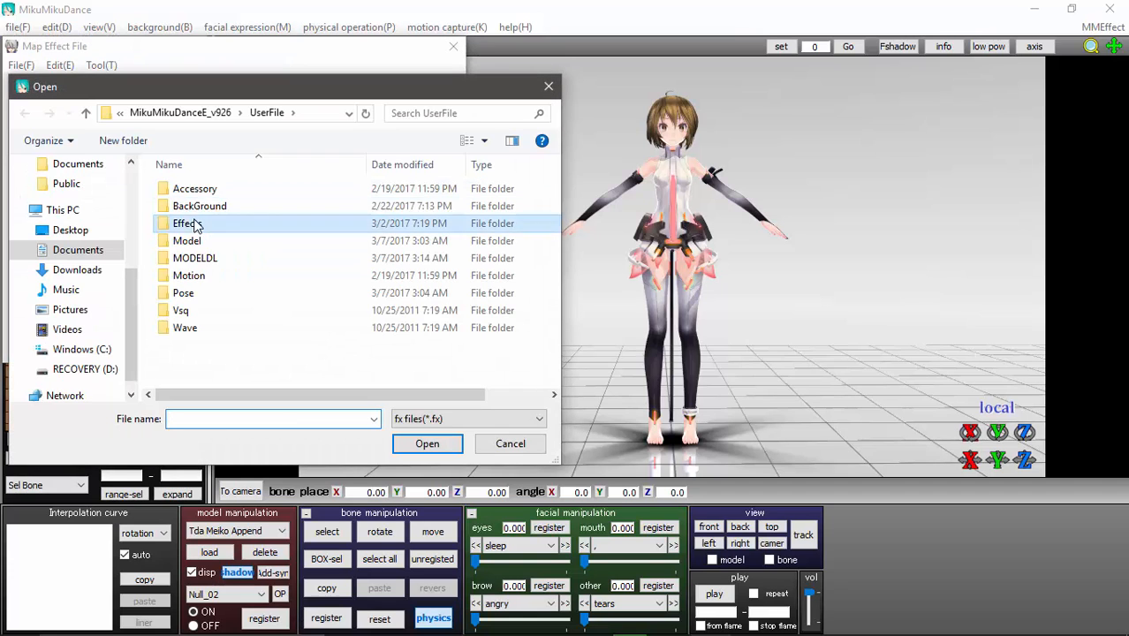
{"action": "double_click", "coordinate": [214, 223]}
{"action": "double_click", "coordinate": [214, 209]}
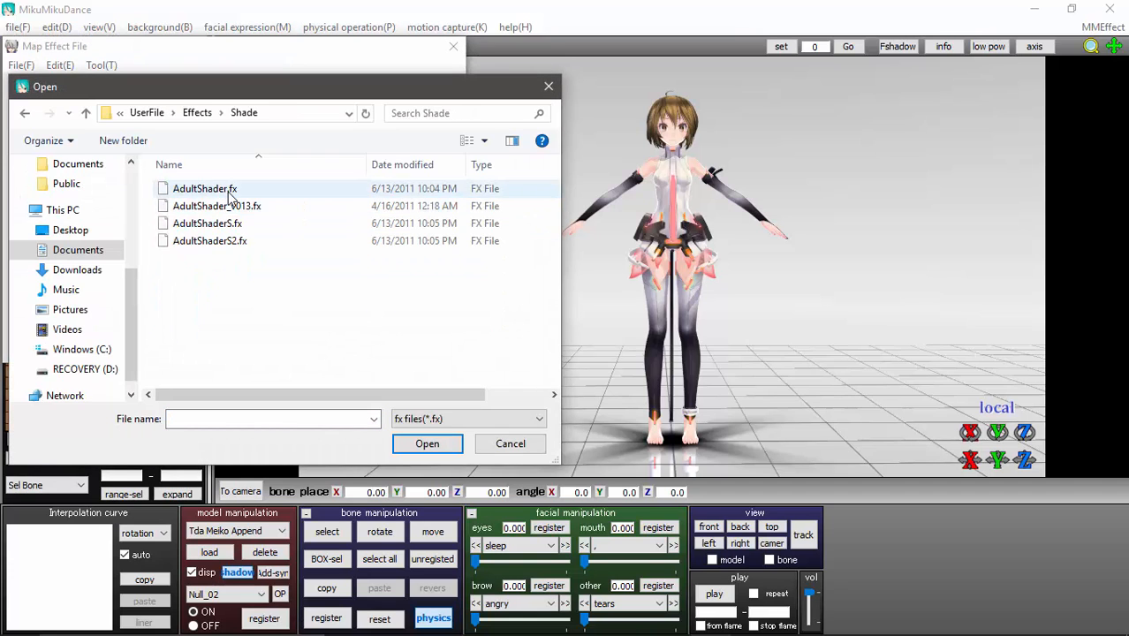
{"action": "double_click", "coordinate": [210, 189]}
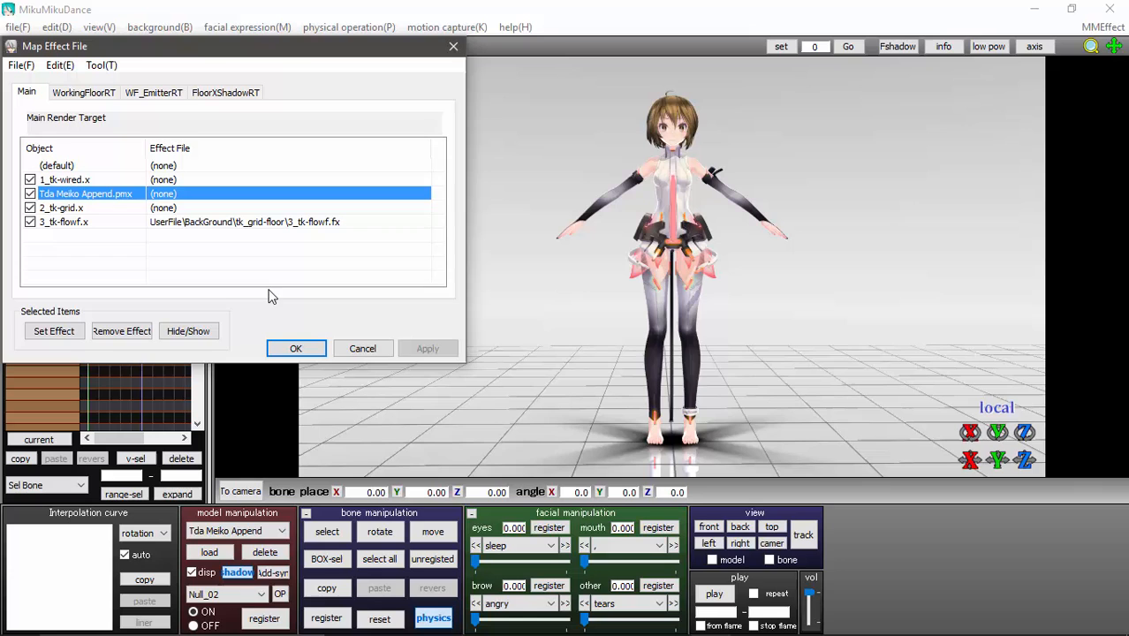
{"action": "left_click", "coordinate": [295, 348]}
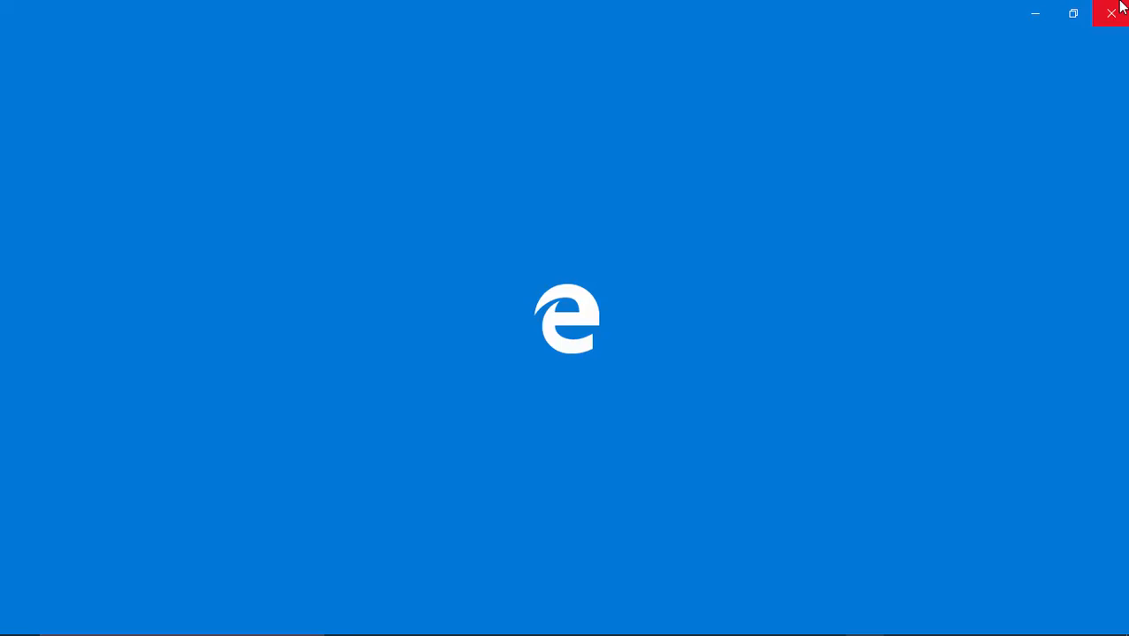
Close the Edge window and load the prototype_ruka_L63.pmx model from the MODELDL Megurine Luka Append folder
{"action": "left_click", "coordinate": [1118, 9]}
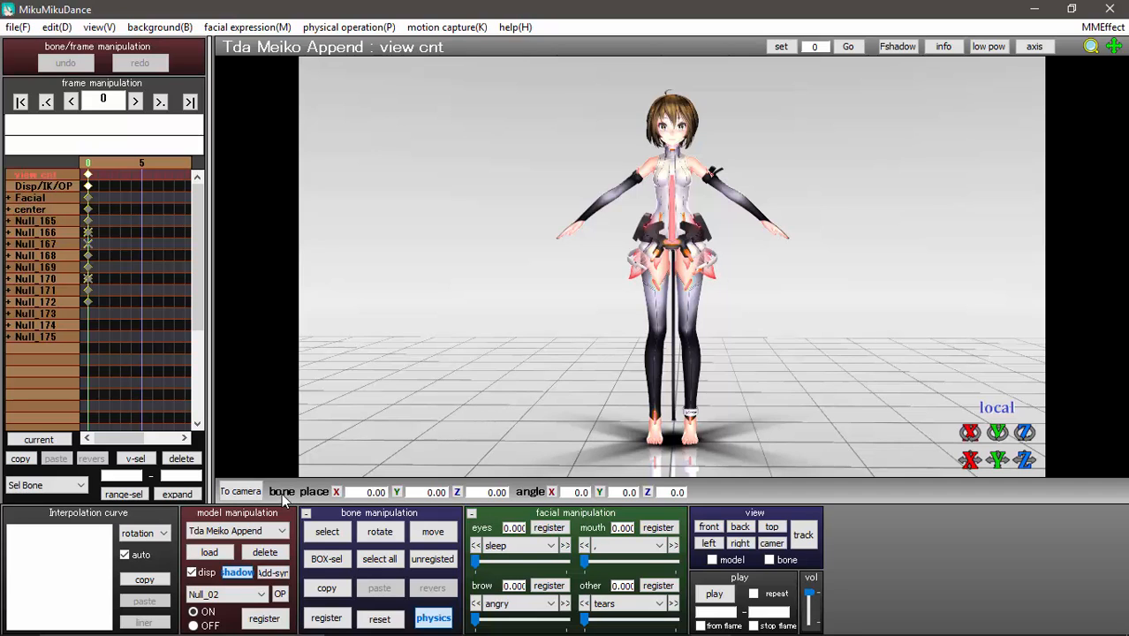
{"action": "left_click", "coordinate": [207, 552]}
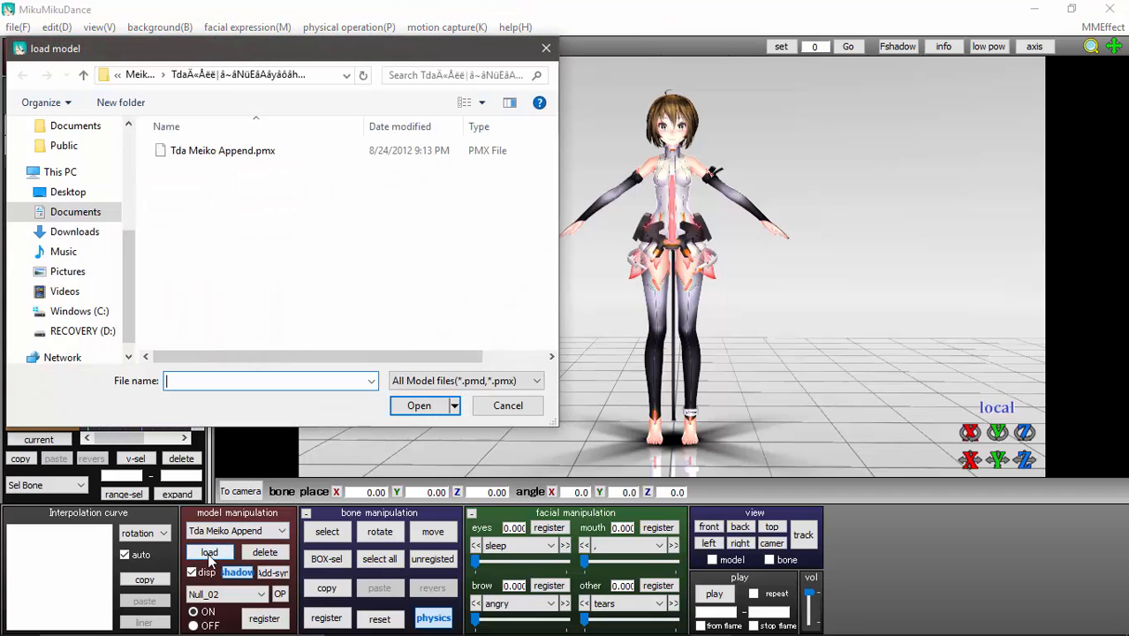
{"action": "left_click", "coordinate": [141, 75]}
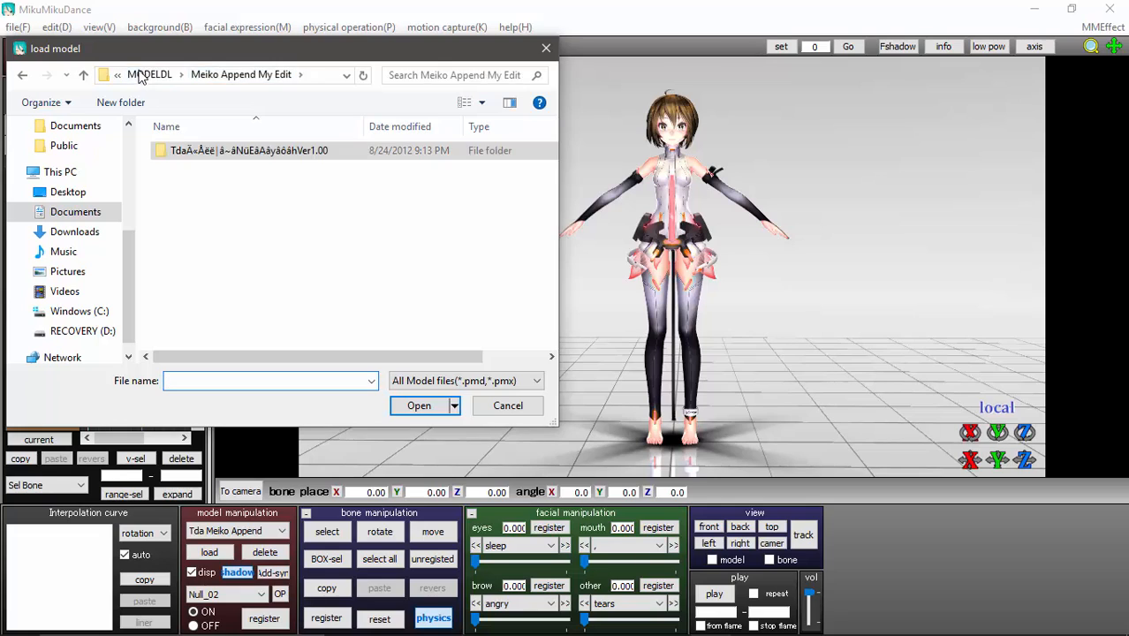
{"action": "left_click", "coordinate": [143, 75]}
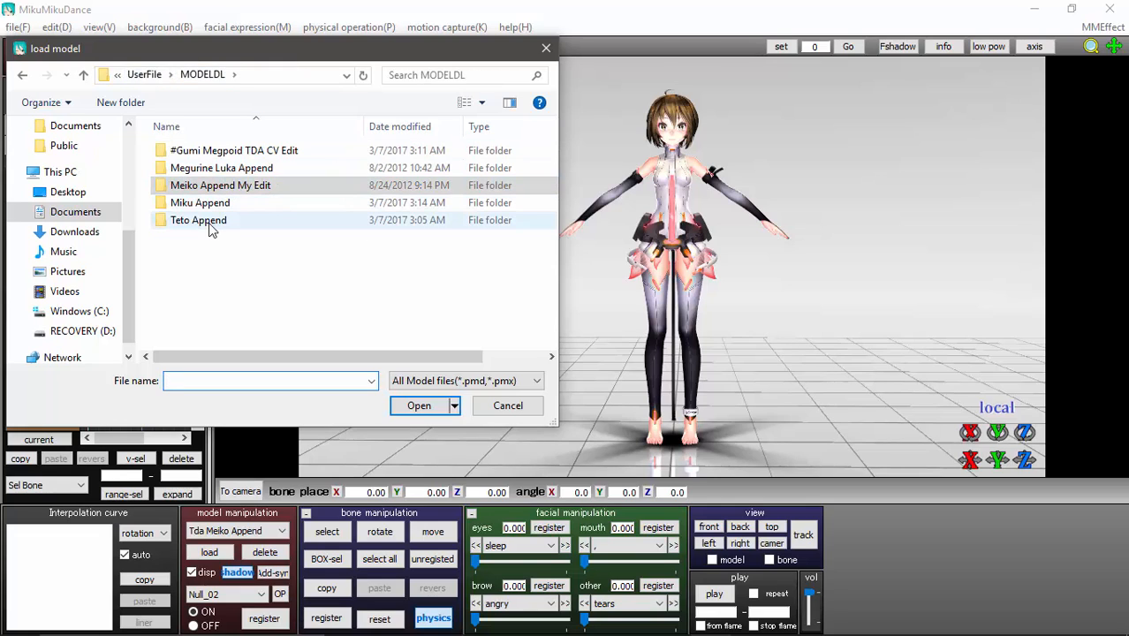
{"action": "double_click", "coordinate": [222, 168]}
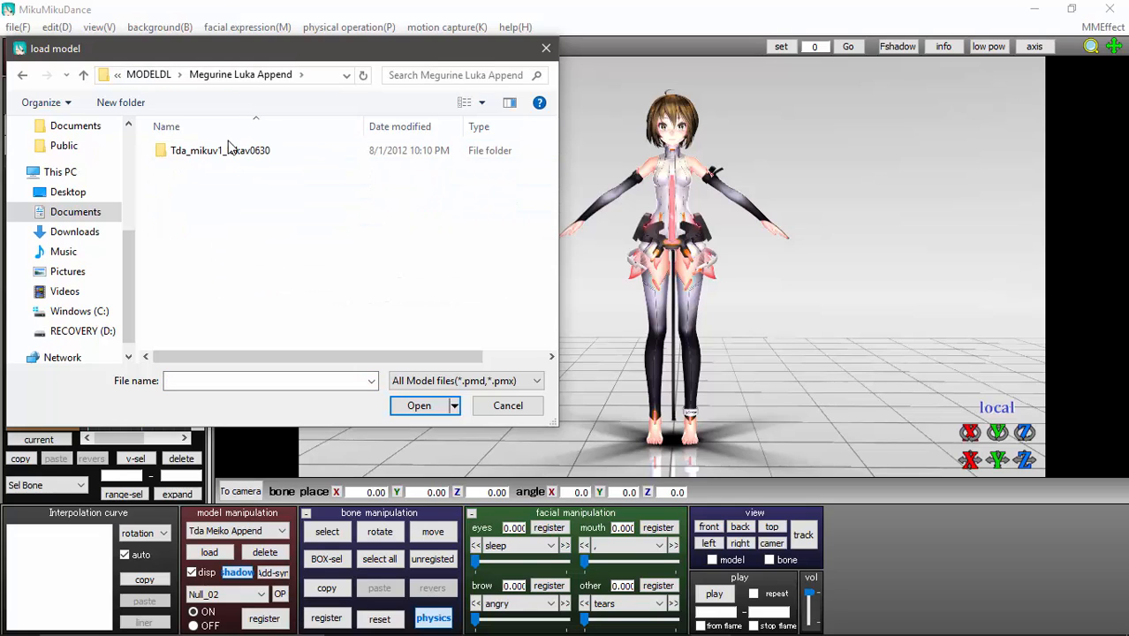
{"action": "double_click", "coordinate": [227, 149]}
{"action": "double_click", "coordinate": [227, 150]}
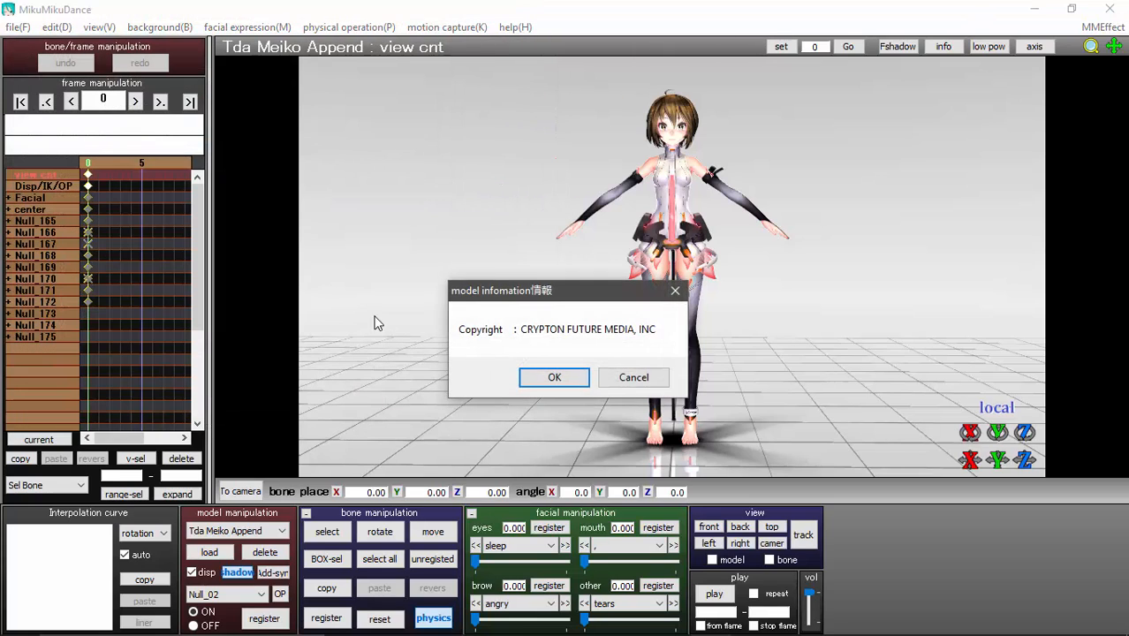
{"action": "left_click", "coordinate": [553, 377]}
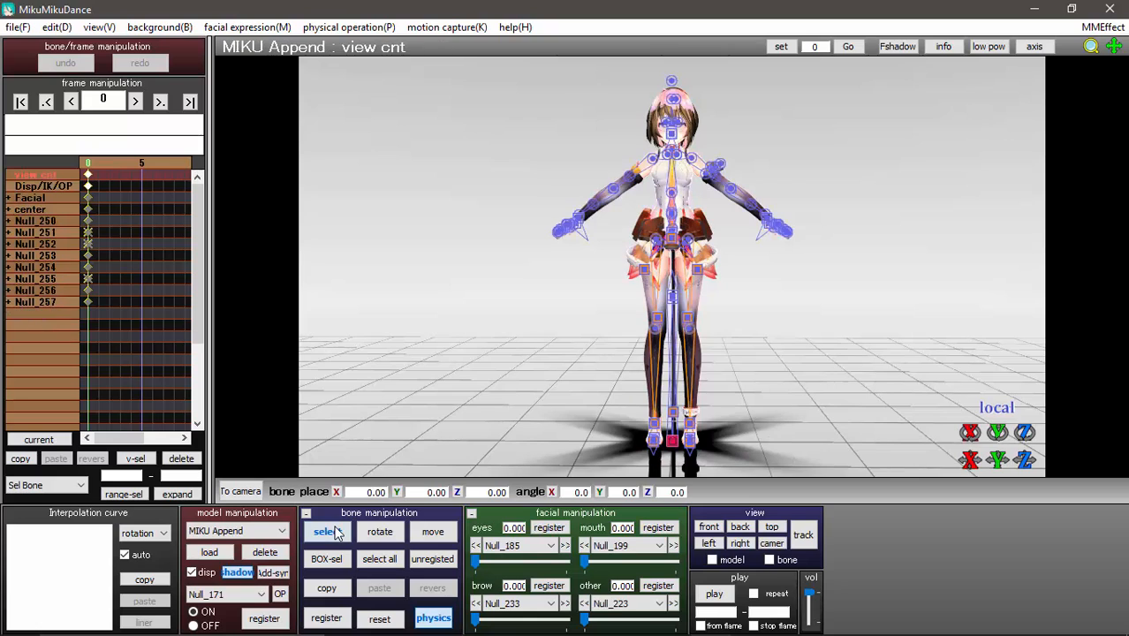
Assign the AdultShader.fx effect from the Effects Shade folder to prototype_ruka_L63.pmx in the effect mapping
{"action": "left_click", "coordinate": [1103, 27]}
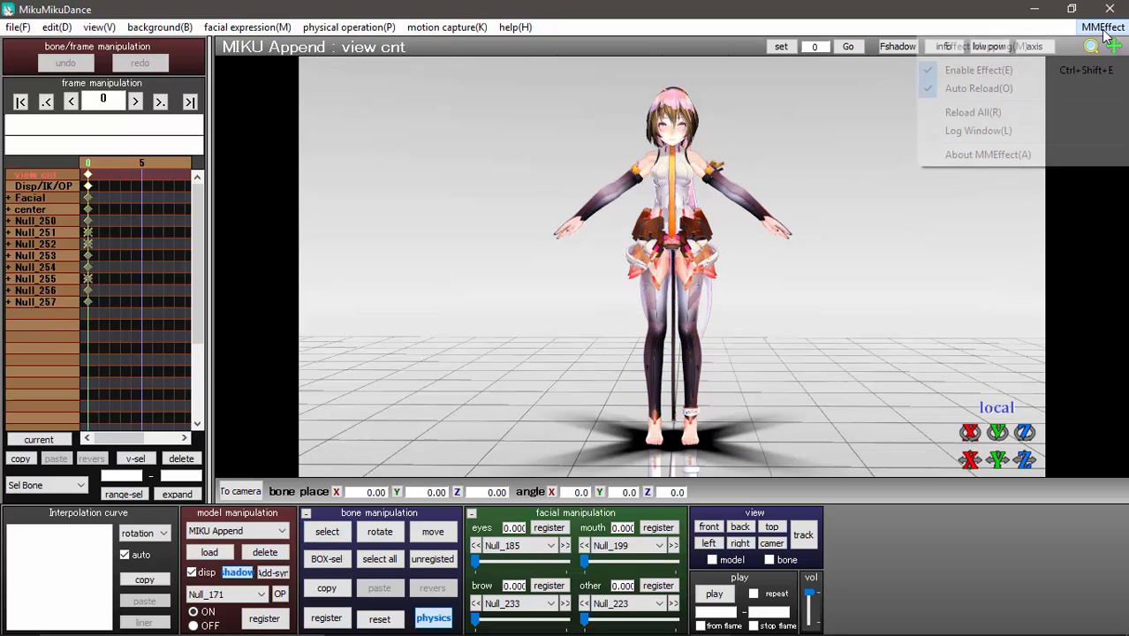
{"action": "left_click", "coordinate": [971, 43]}
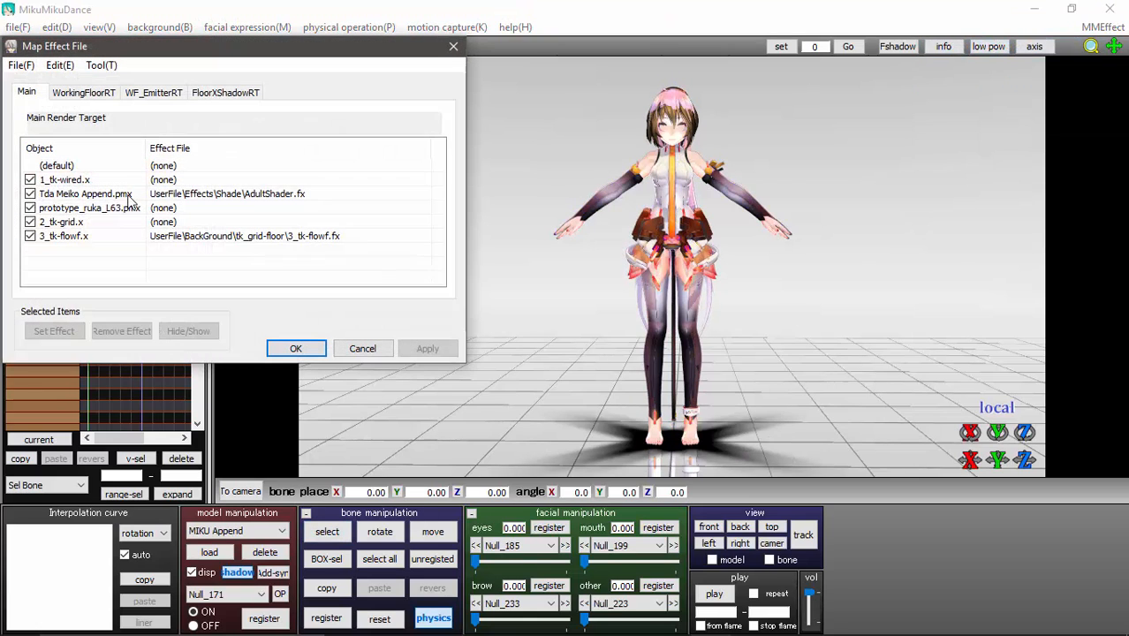
{"action": "left_click", "coordinate": [175, 210]}
{"action": "double_click", "coordinate": [181, 212]}
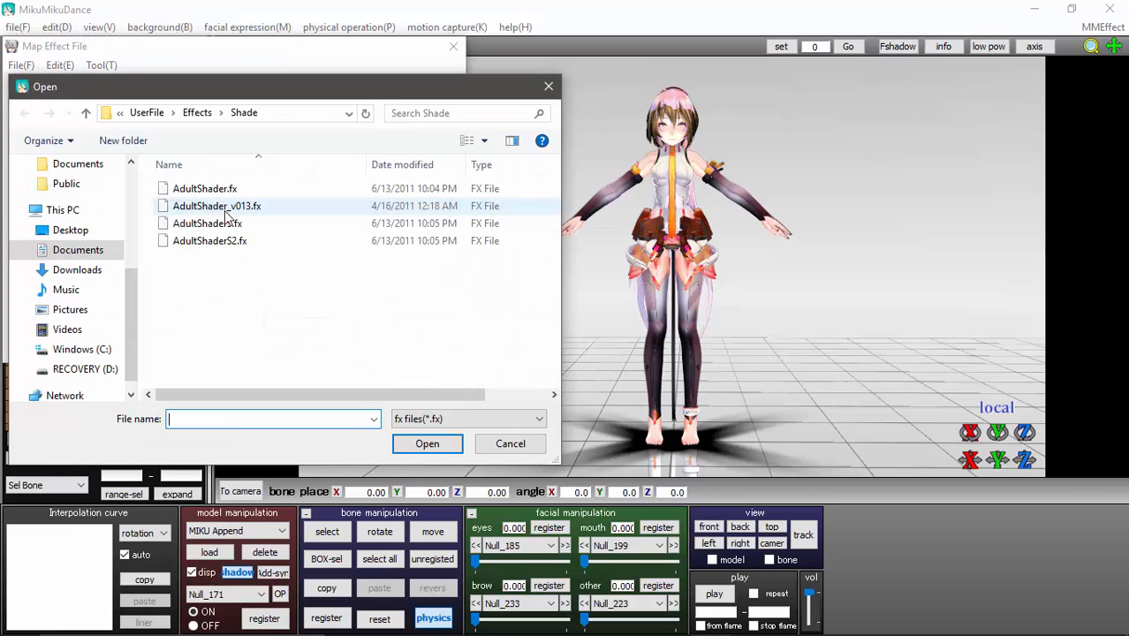
{"action": "double_click", "coordinate": [212, 184]}
{"action": "left_click", "coordinate": [294, 347]}
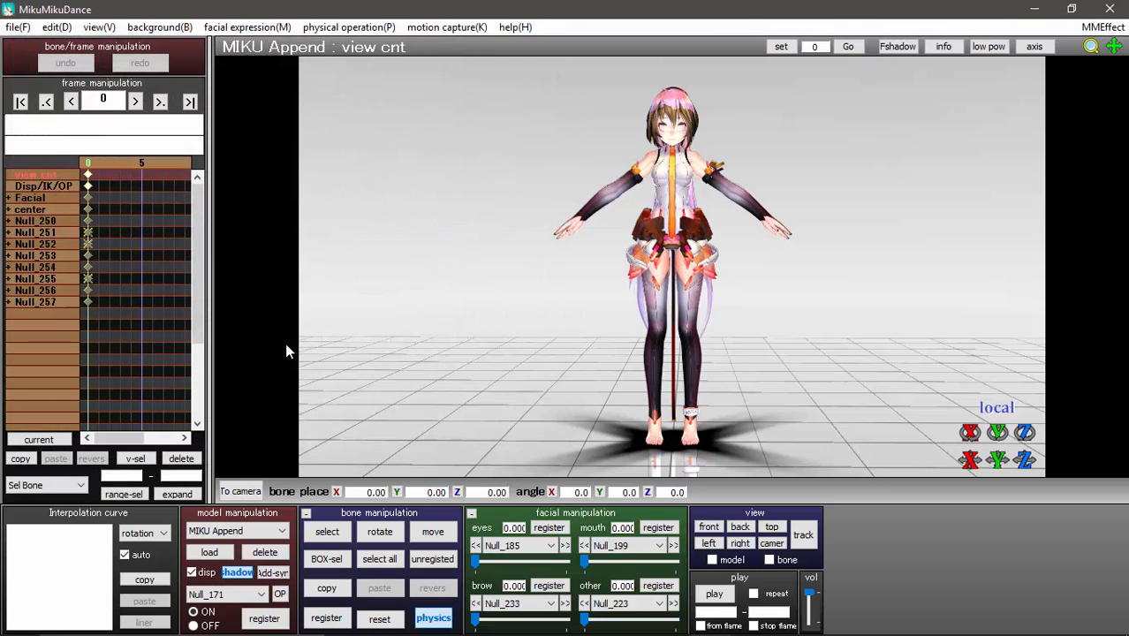
Move the pink-haired model's center bone about 12.65 along X, beside Meiko, and register its position at frame 0
{"action": "left_click", "coordinate": [327, 530]}
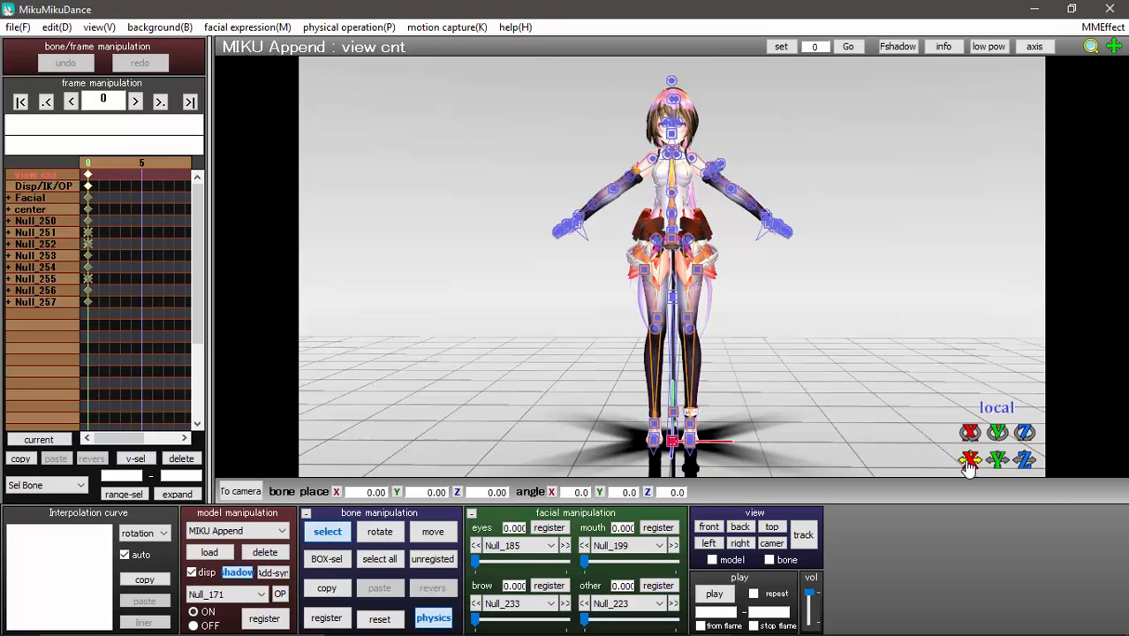
{"action": "left_click_drag", "start_coordinate": [969, 461], "coordinate": [654, 193]}
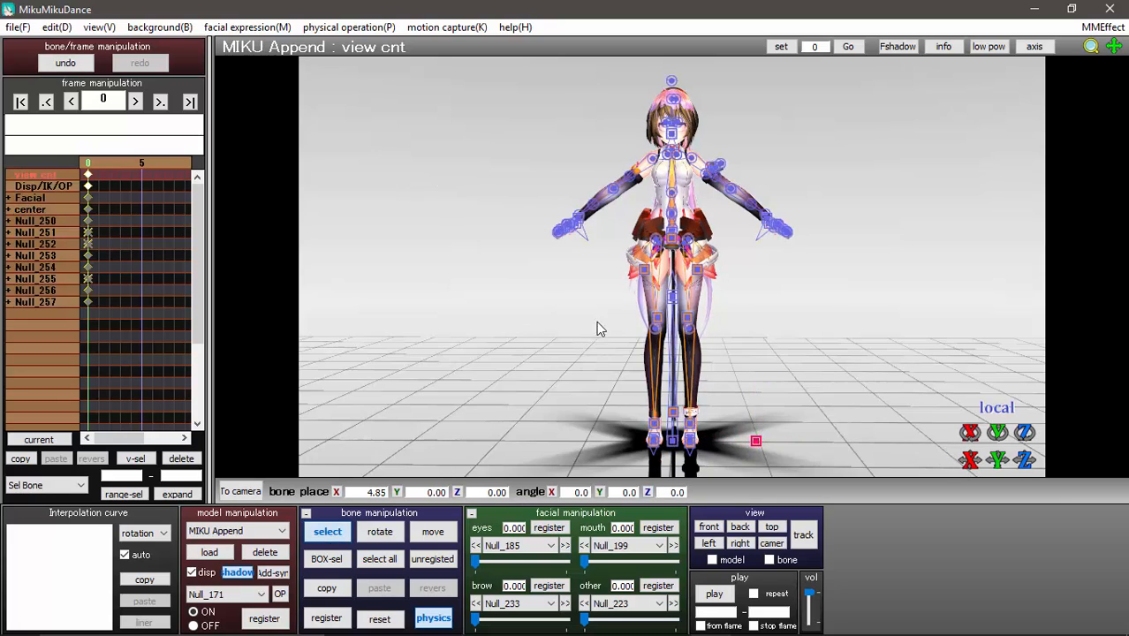
{"action": "left_click", "coordinate": [671, 439]}
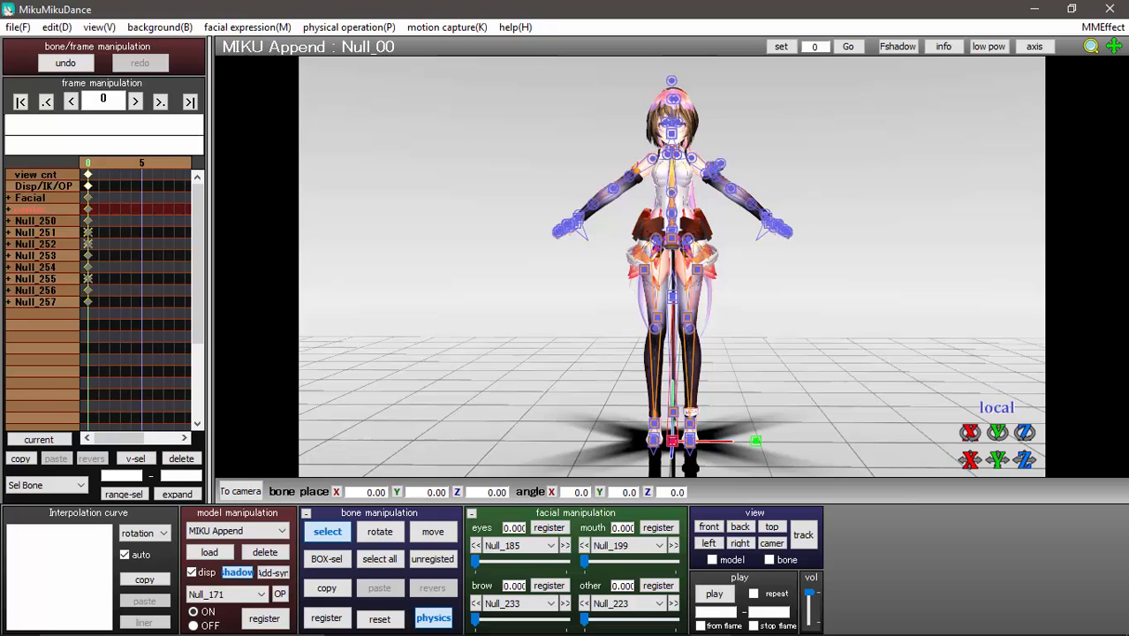
{"action": "left_click_drag", "start_coordinate": [681, 442], "coordinate": [905, 452]}
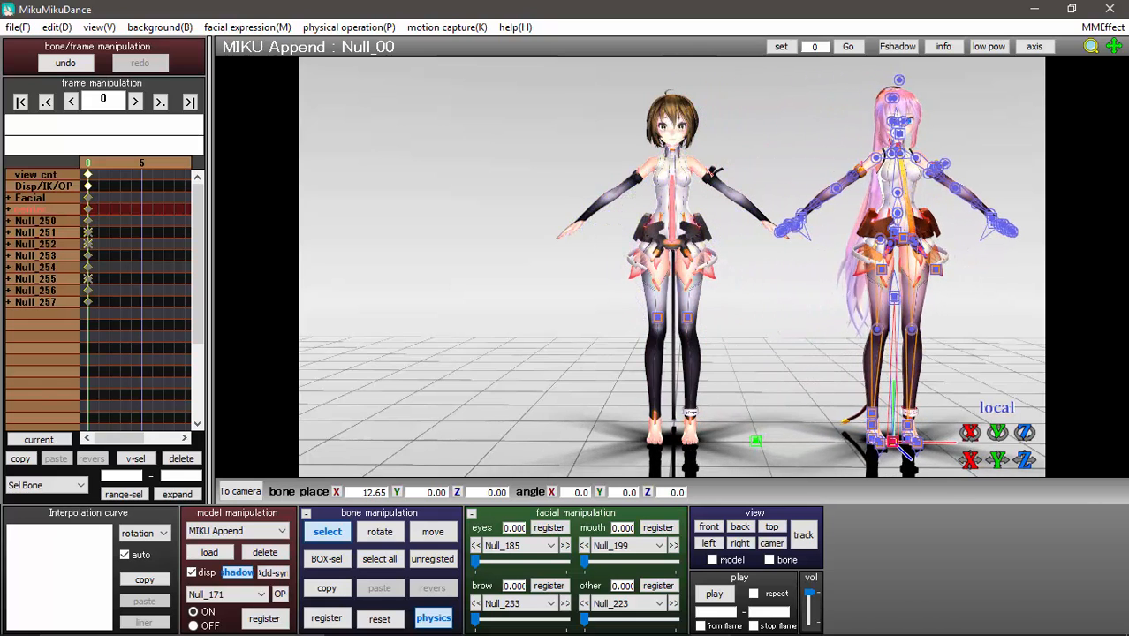
{"action": "left_click", "coordinate": [329, 532]}
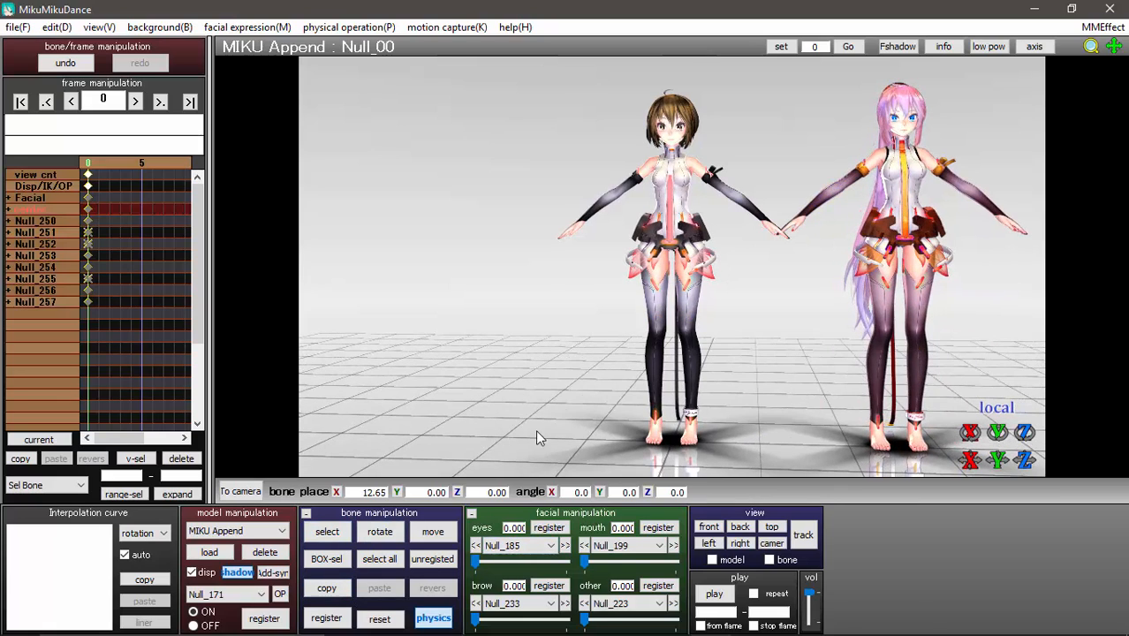
{"action": "left_click", "coordinate": [323, 618]}
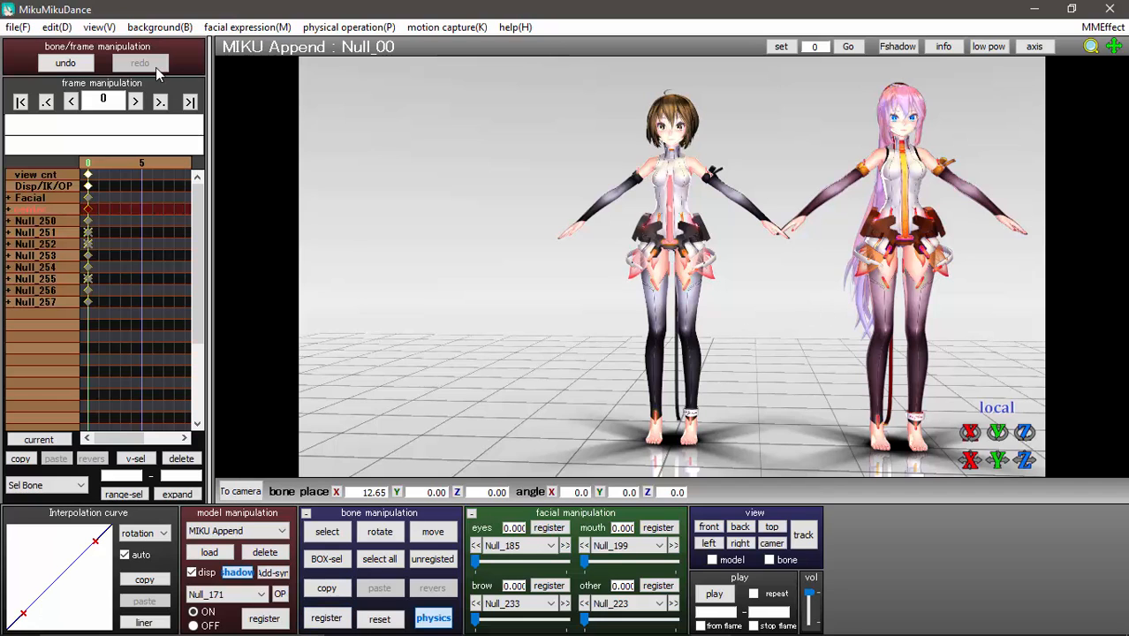
Set the pink-haired model's edge line thickness to 0
{"action": "left_click", "coordinate": [102, 29]}
{"action": "left_click", "coordinate": [76, 280]}
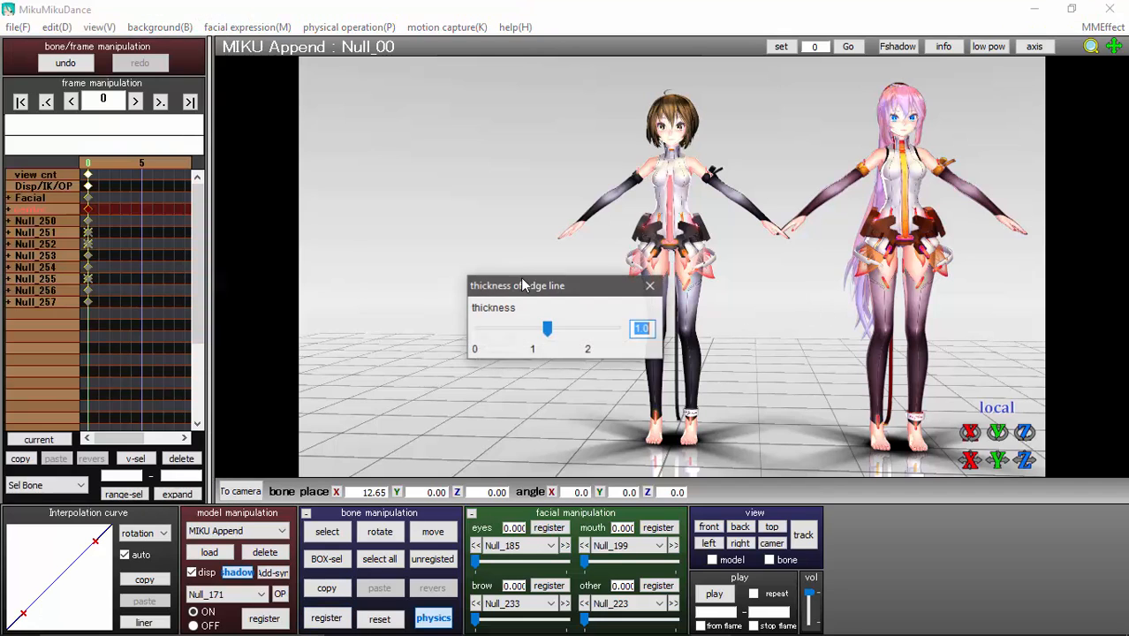
{"action": "left_click_drag", "start_coordinate": [549, 332], "coordinate": [399, 338]}
{"action": "left_click", "coordinate": [649, 286]}
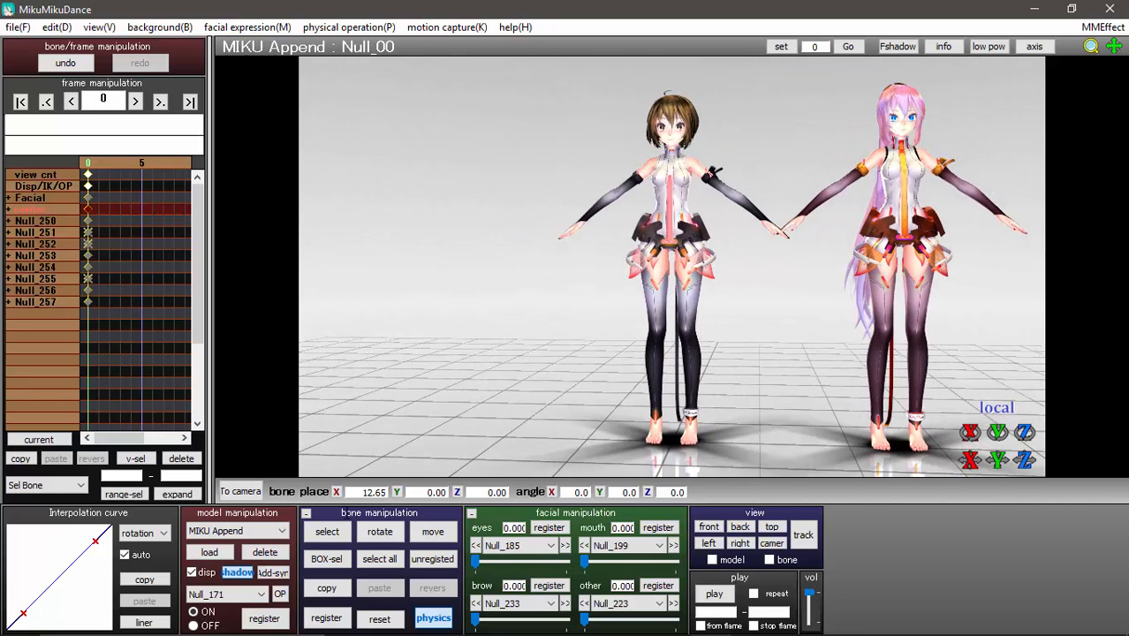
Delete the MIKU Append model from the scene
{"action": "left_click", "coordinate": [281, 530]}
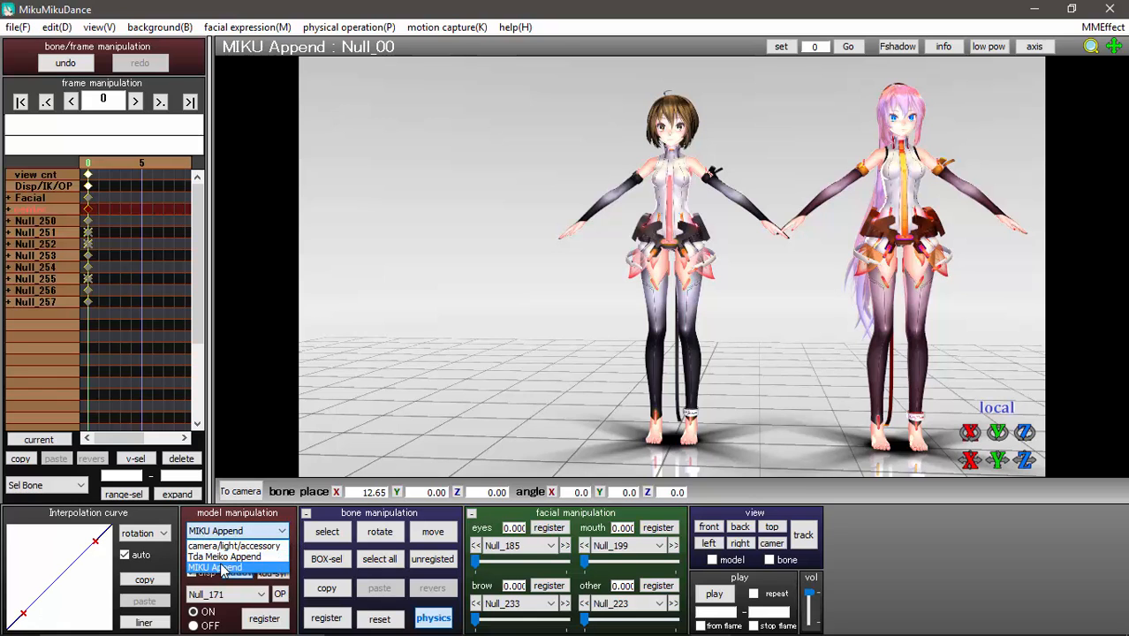
{"action": "left_click", "coordinate": [221, 568]}
{"action": "left_click", "coordinate": [265, 552]}
{"action": "left_click", "coordinate": [559, 416]}
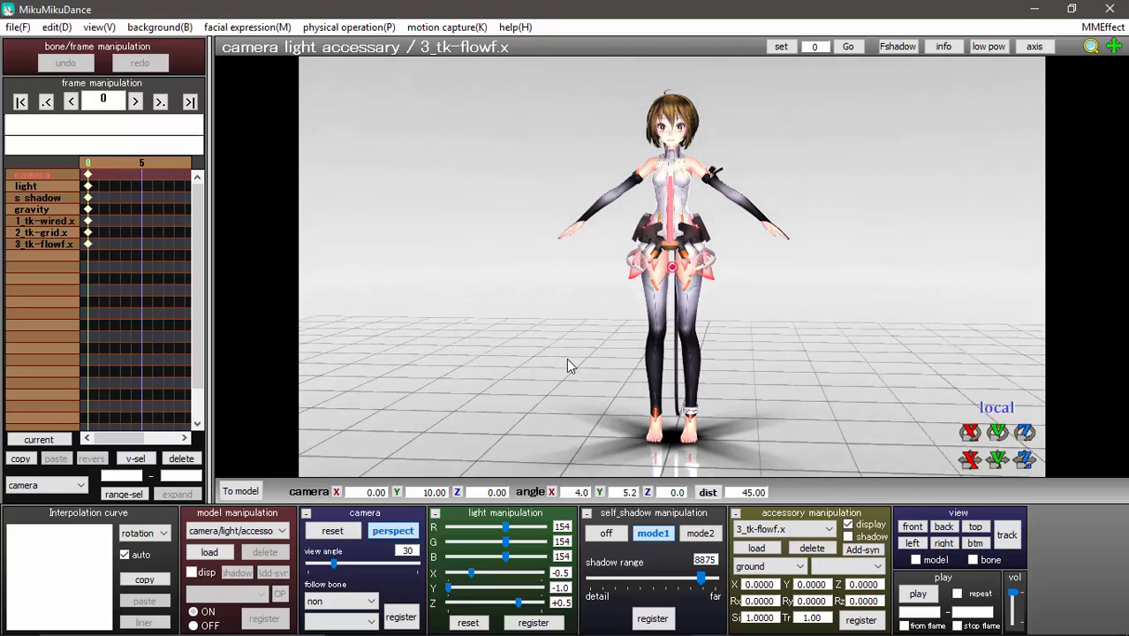
Make Tda Meiko Append the active model and turn off bone selection mode
{"action": "right_click_drag", "start_coordinate": [566, 358], "coordinate": [555, 370]}
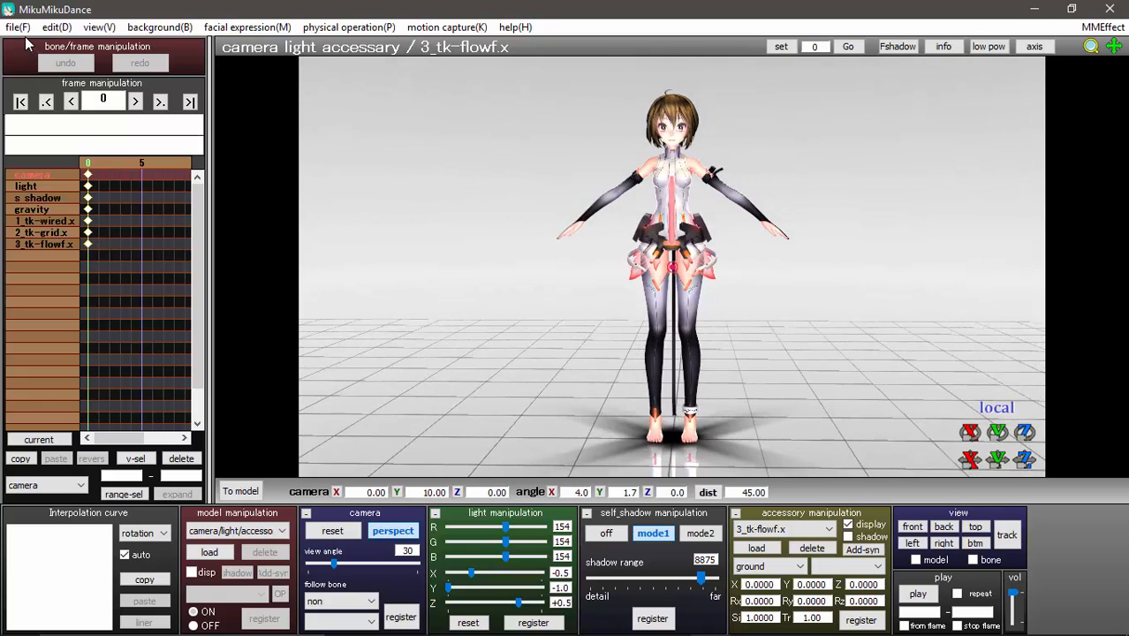
{"action": "right_click_drag", "start_coordinate": [371, 268], "coordinate": [373, 267]}
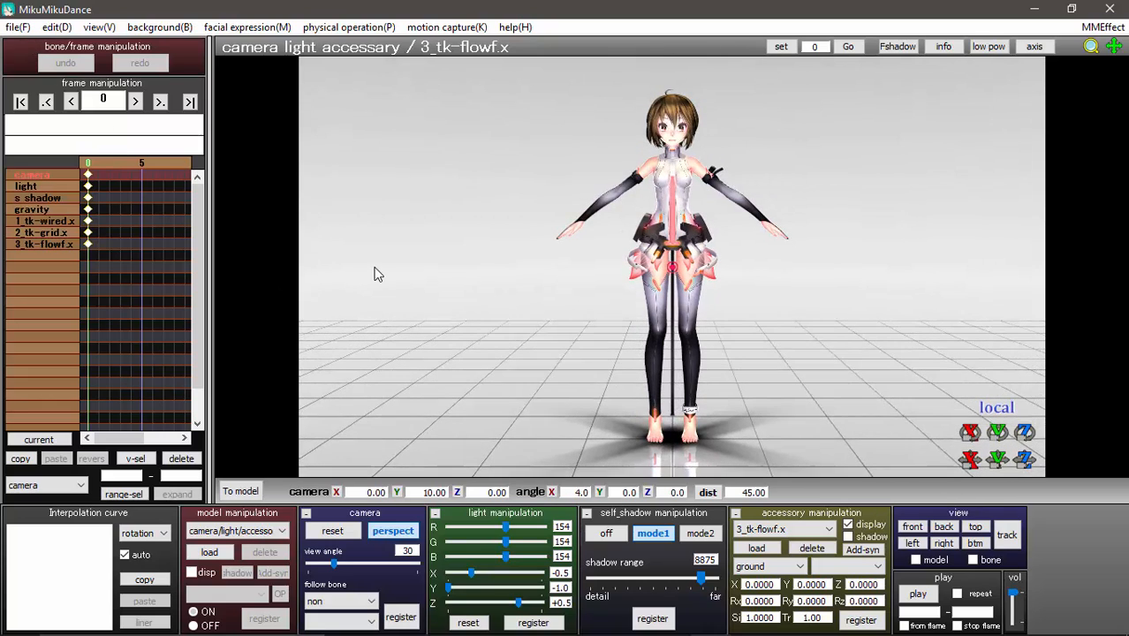
{"action": "left_click", "coordinate": [17, 28]}
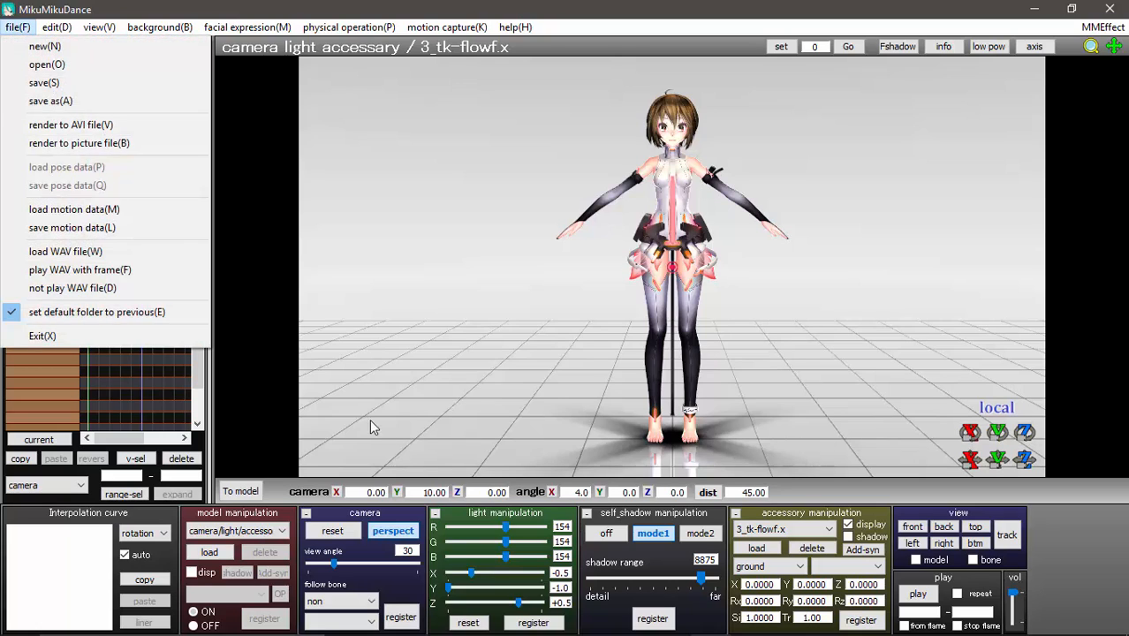
{"action": "left_click", "coordinate": [370, 427]}
{"action": "left_click", "coordinate": [279, 530]}
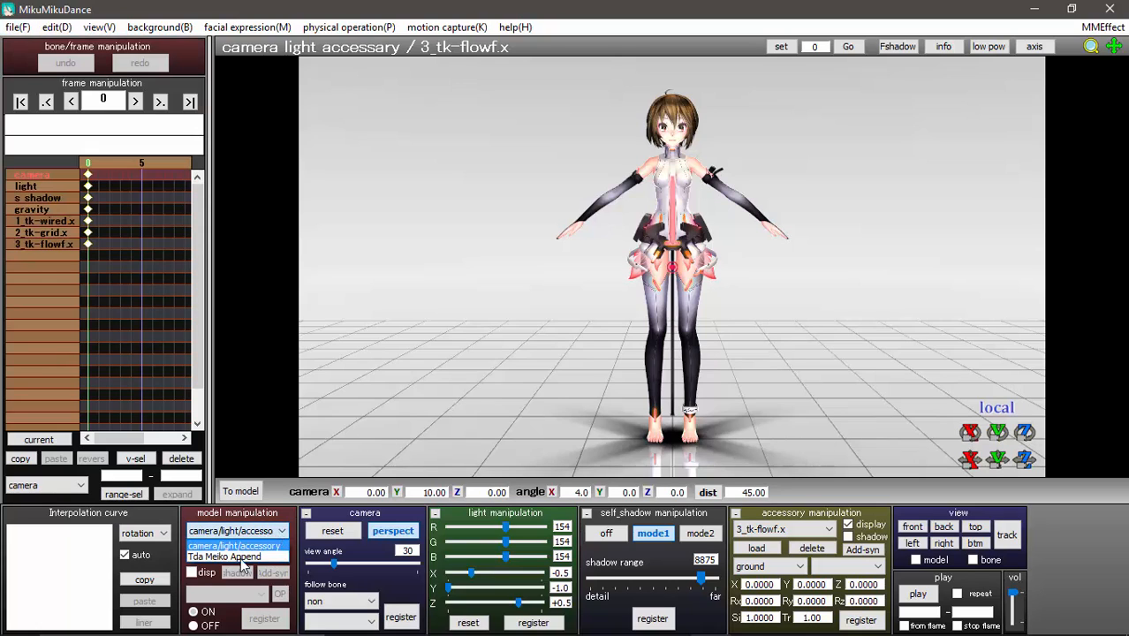
{"action": "left_click", "coordinate": [240, 558]}
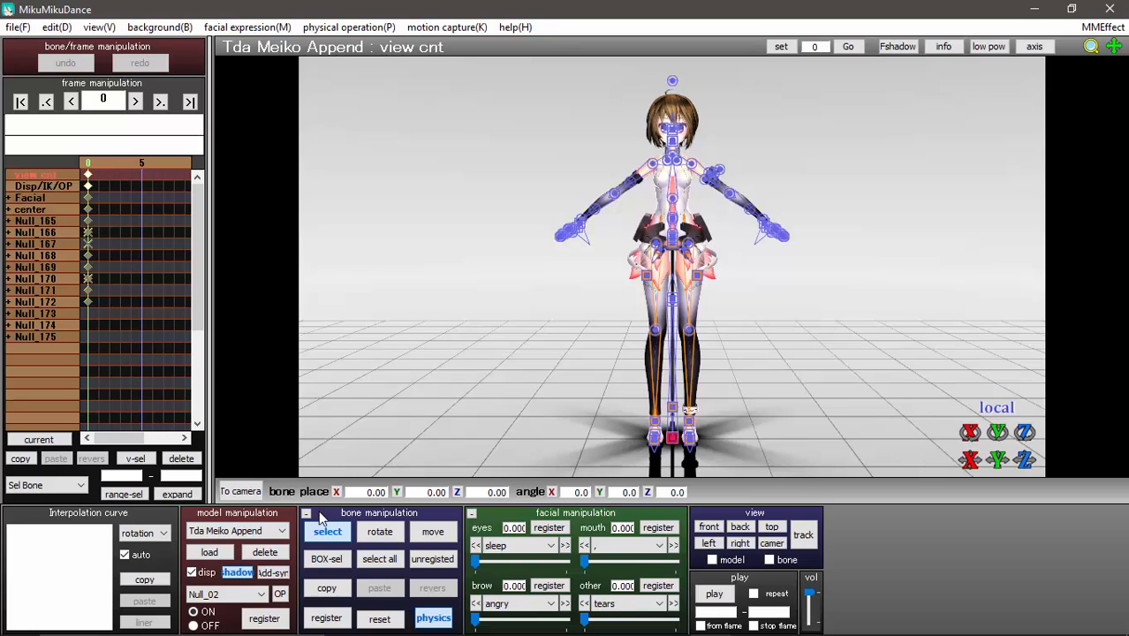
{"action": "left_click", "coordinate": [325, 528]}
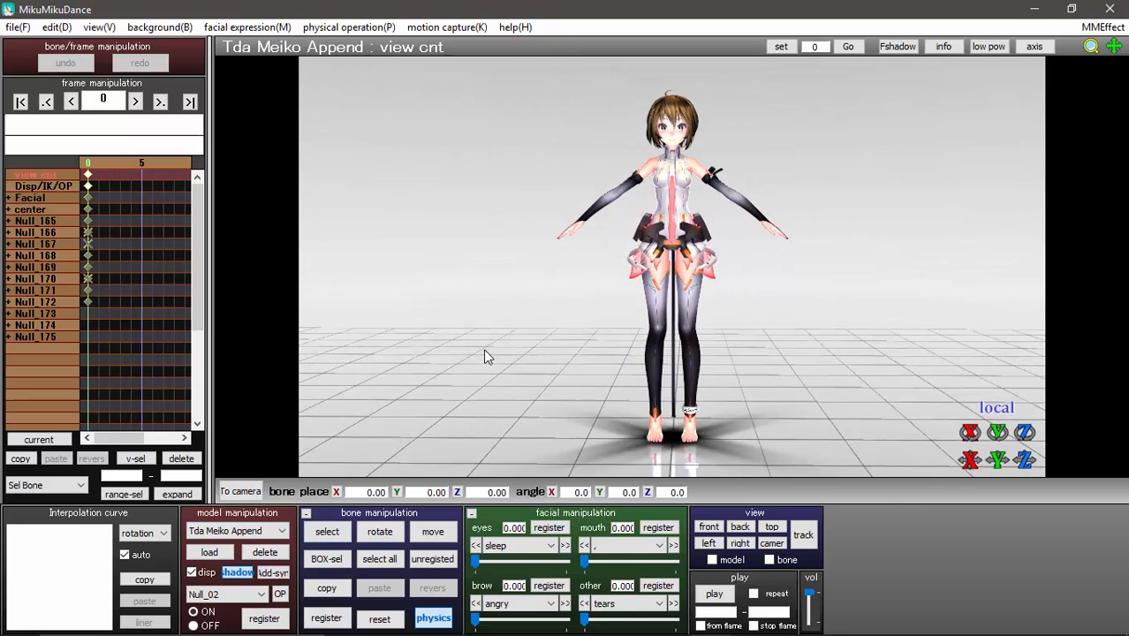
Try the 1.vpd pose on Tda Meiko Append and clear it back to the default stance
{"action": "left_click", "coordinate": [18, 27]}
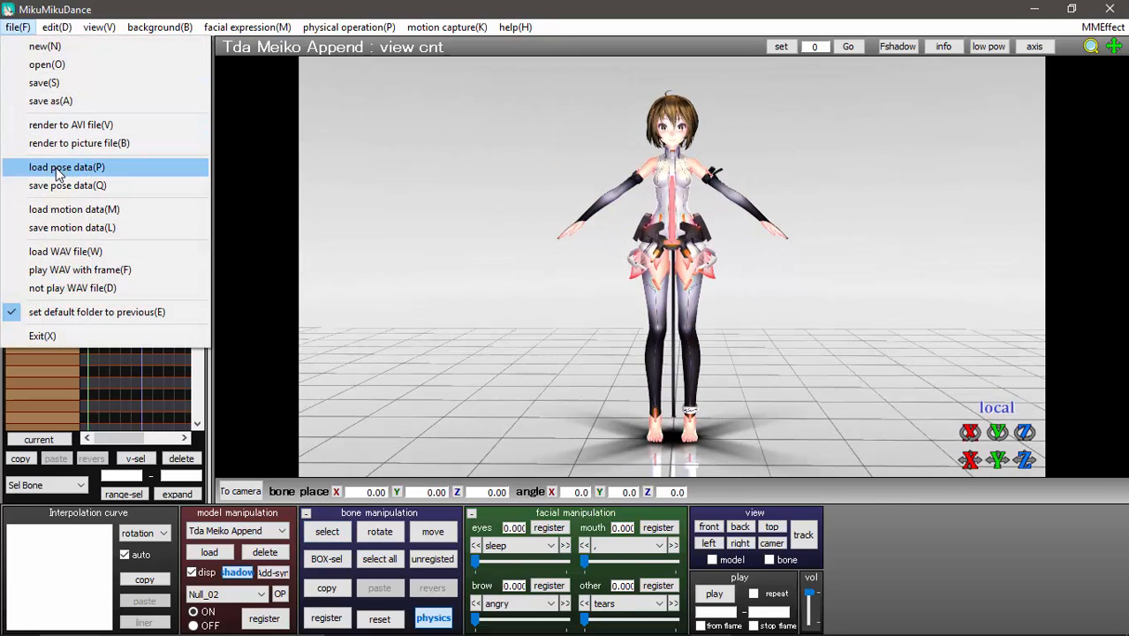
{"action": "left_click", "coordinate": [58, 170]}
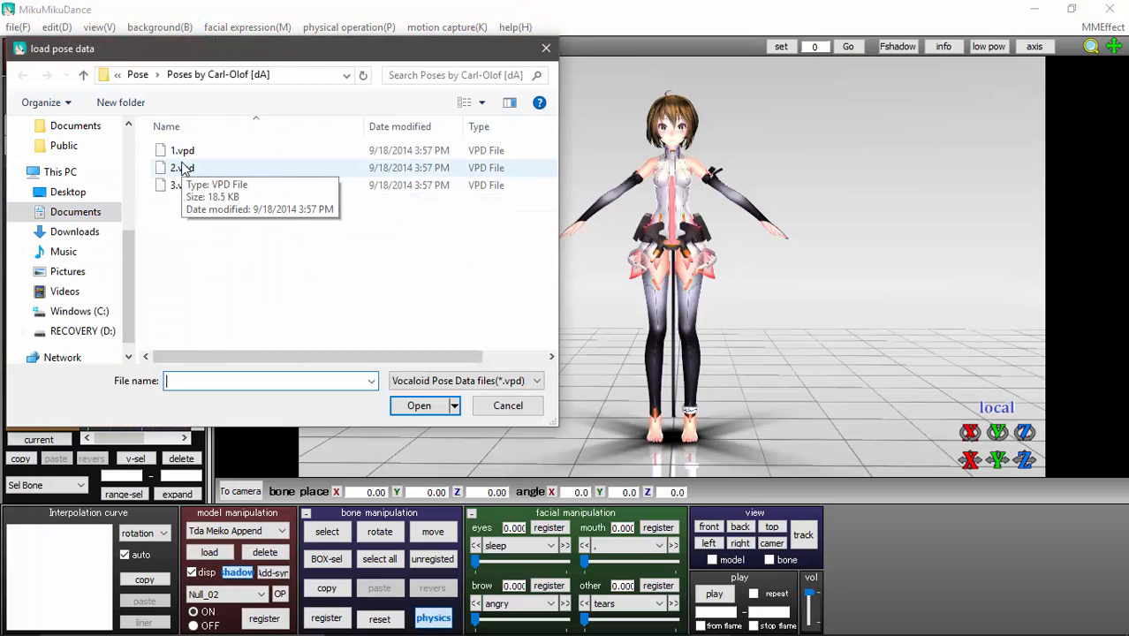
{"action": "double_click", "coordinate": [185, 151]}
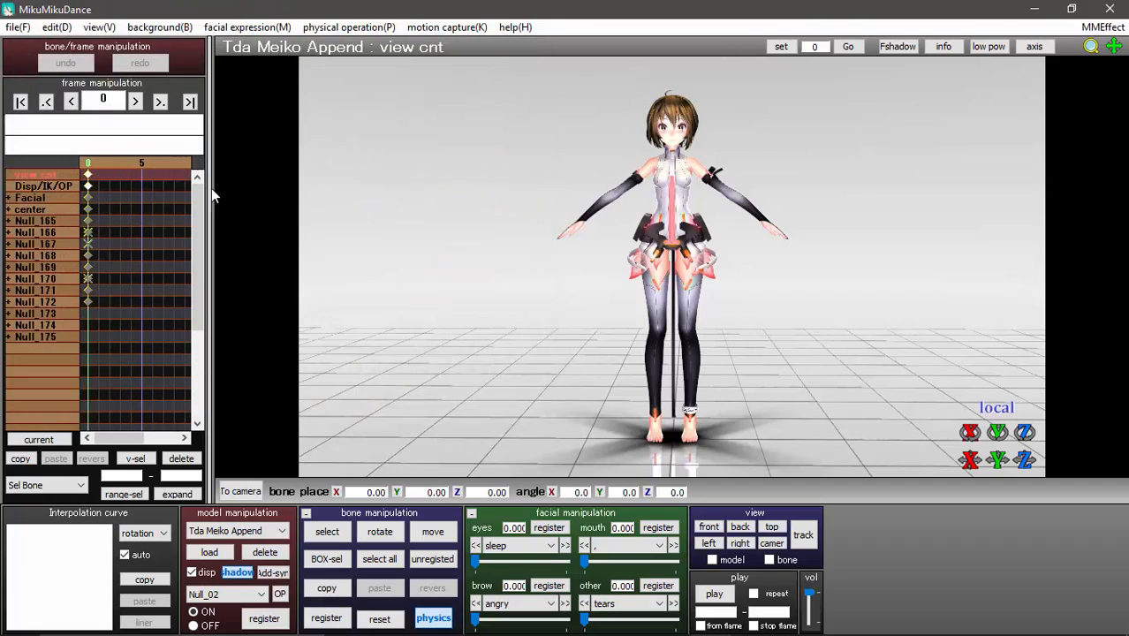
{"action": "right_click_drag", "start_coordinate": [502, 340], "coordinate": [774, 345]}
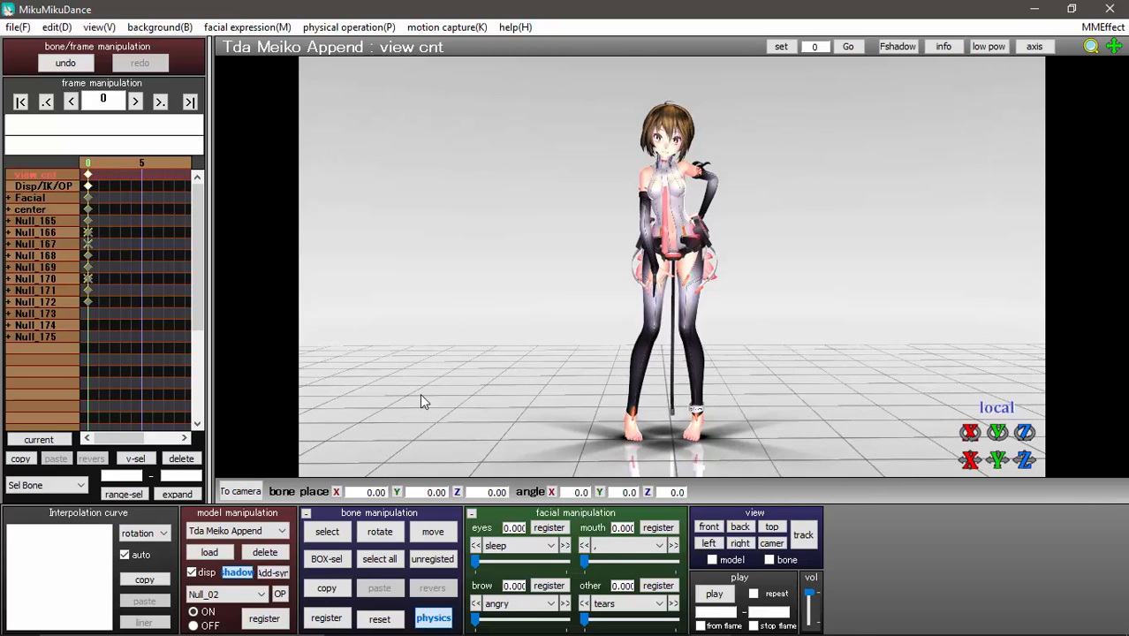
{"action": "left_click", "coordinate": [193, 459]}
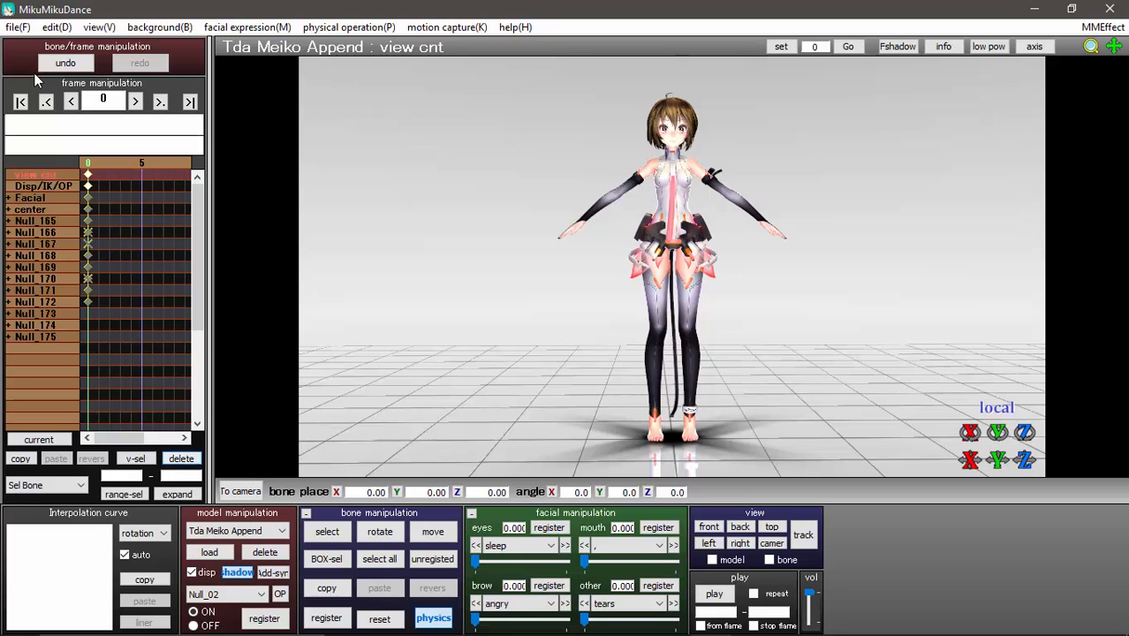
Load the 3.vpd pose data onto Tda Meiko Append
{"action": "left_click", "coordinate": [18, 26]}
{"action": "left_click", "coordinate": [56, 168]}
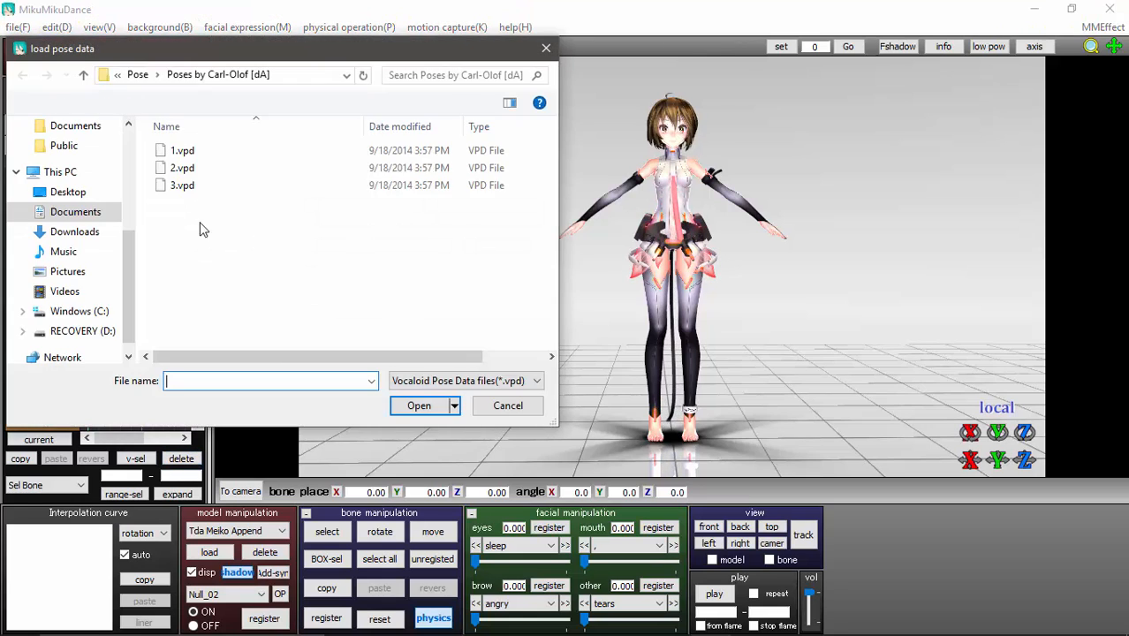
{"action": "double_click", "coordinate": [183, 185]}
{"action": "right_click_drag", "start_coordinate": [463, 316], "coordinate": [468, 324]}
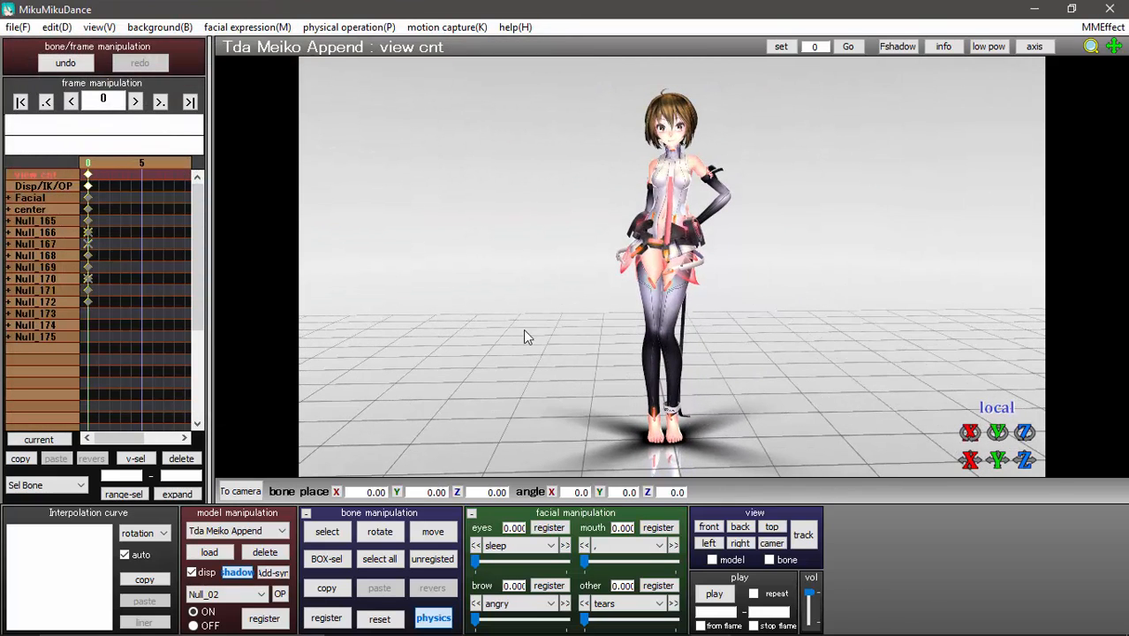
{"action": "right_click_drag", "start_coordinate": [554, 351], "coordinate": [526, 333]}
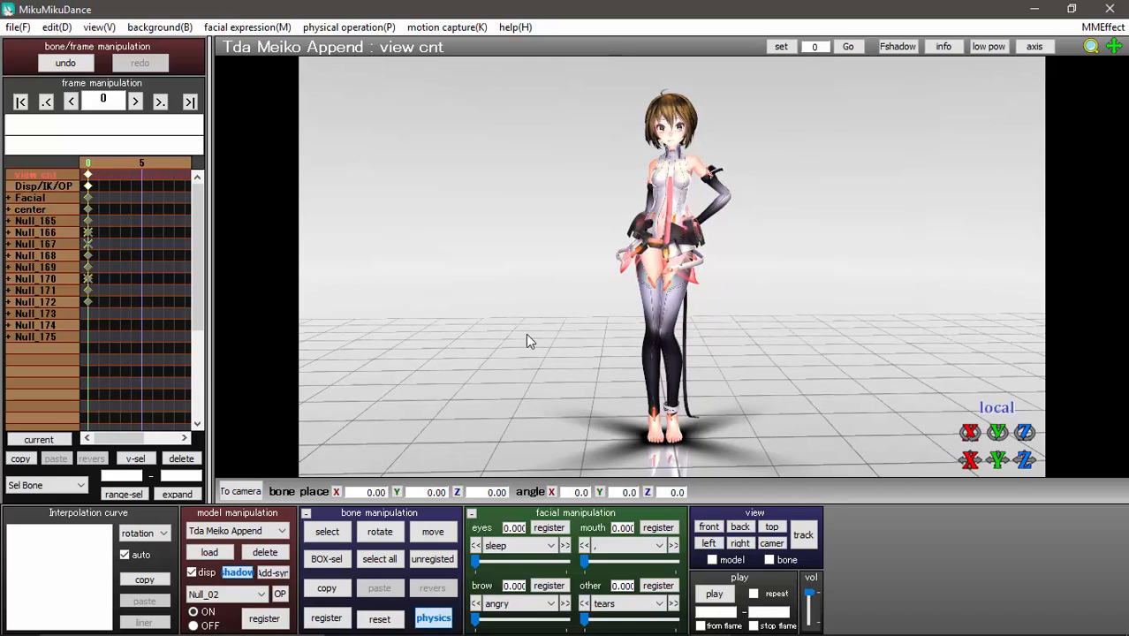
{"action": "left_click", "coordinate": [17, 26]}
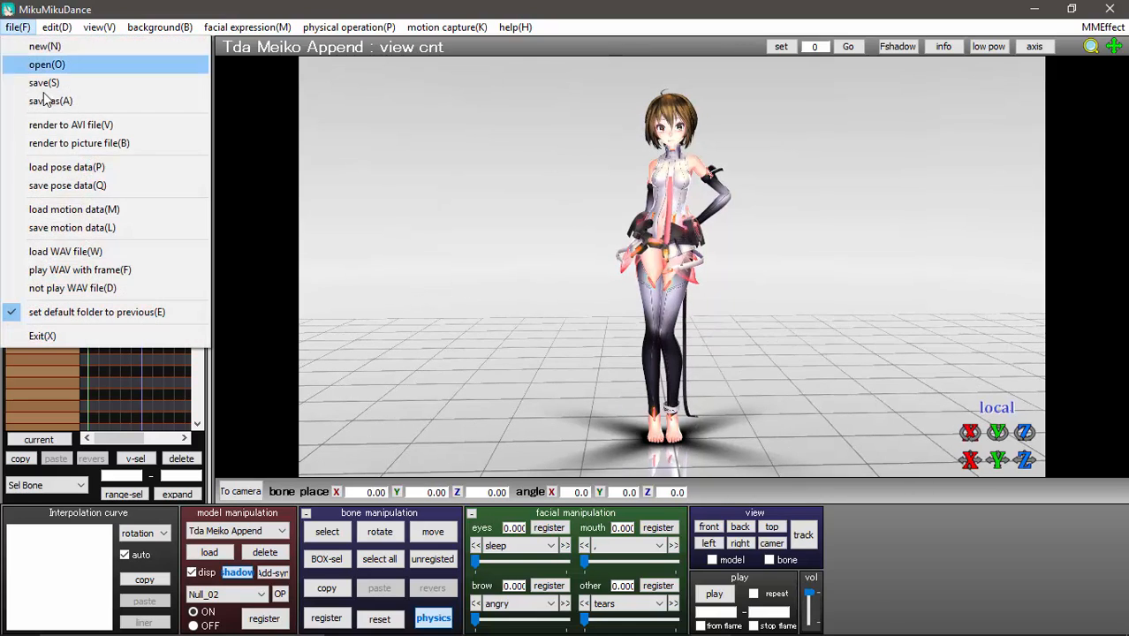
{"action": "left_click", "coordinate": [99, 146]}
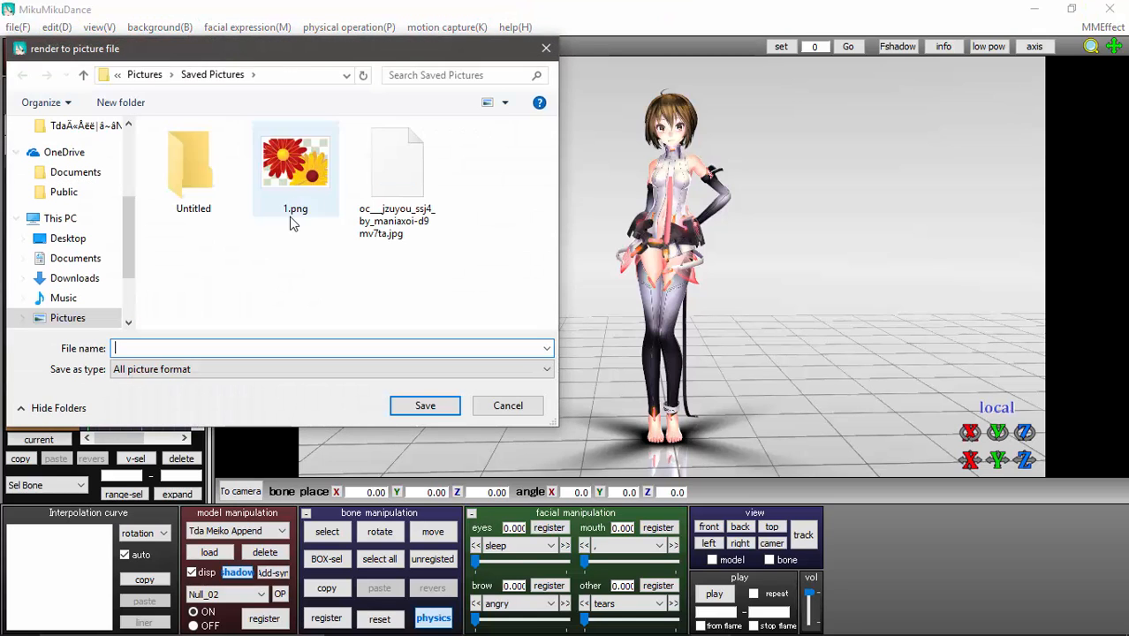
{"action": "left_click", "coordinate": [187, 362]}
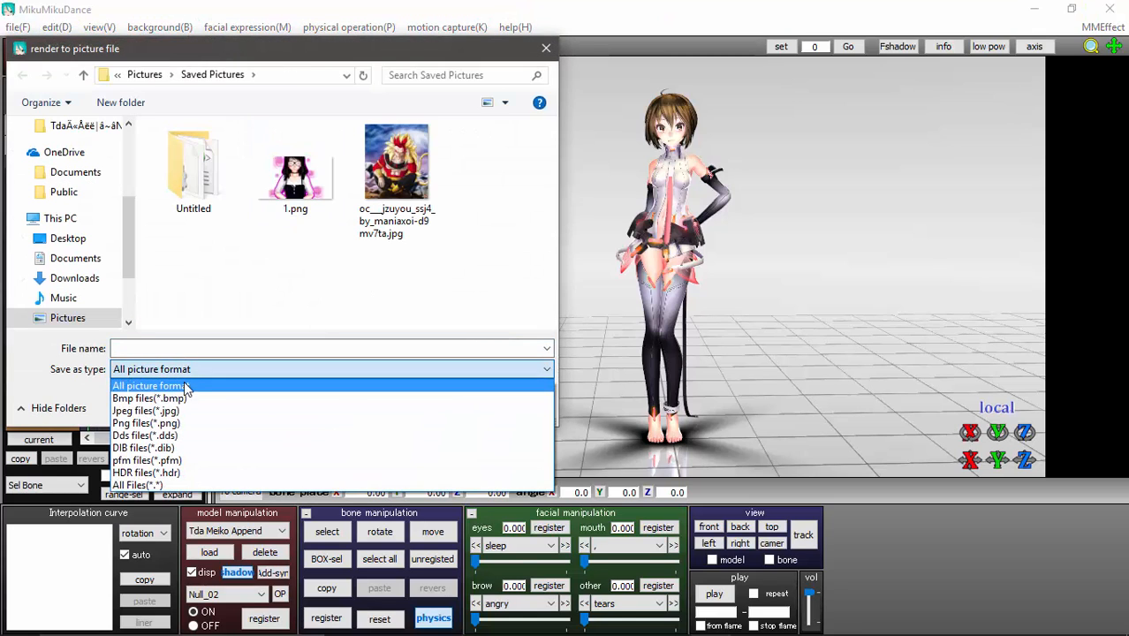
{"action": "left_click", "coordinate": [164, 426]}
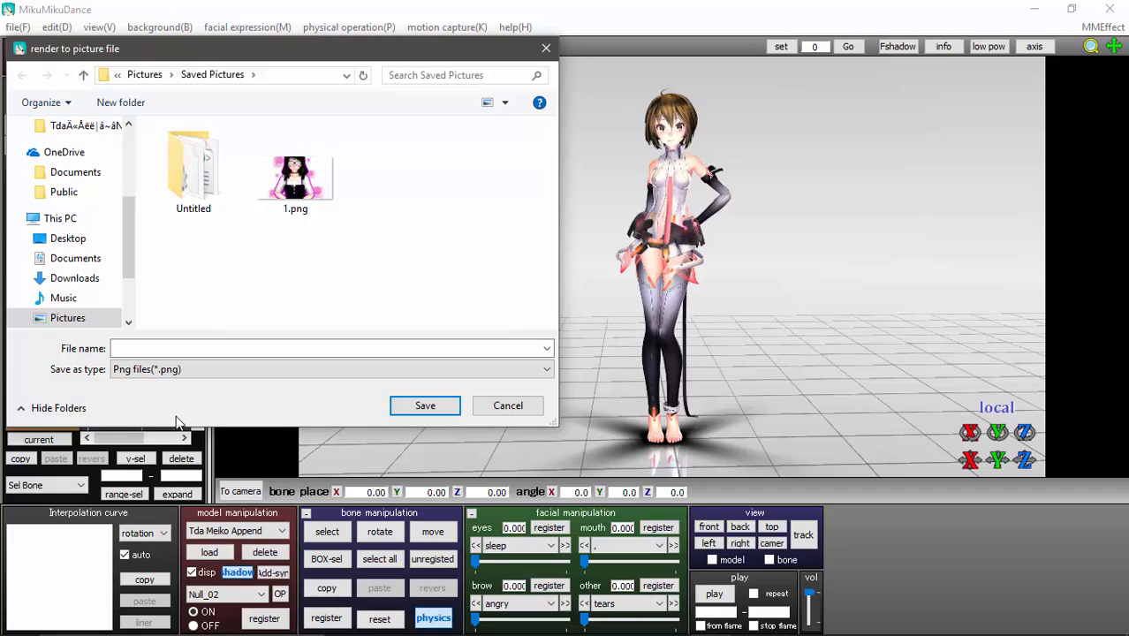
{"action": "left_click", "coordinate": [174, 353]}
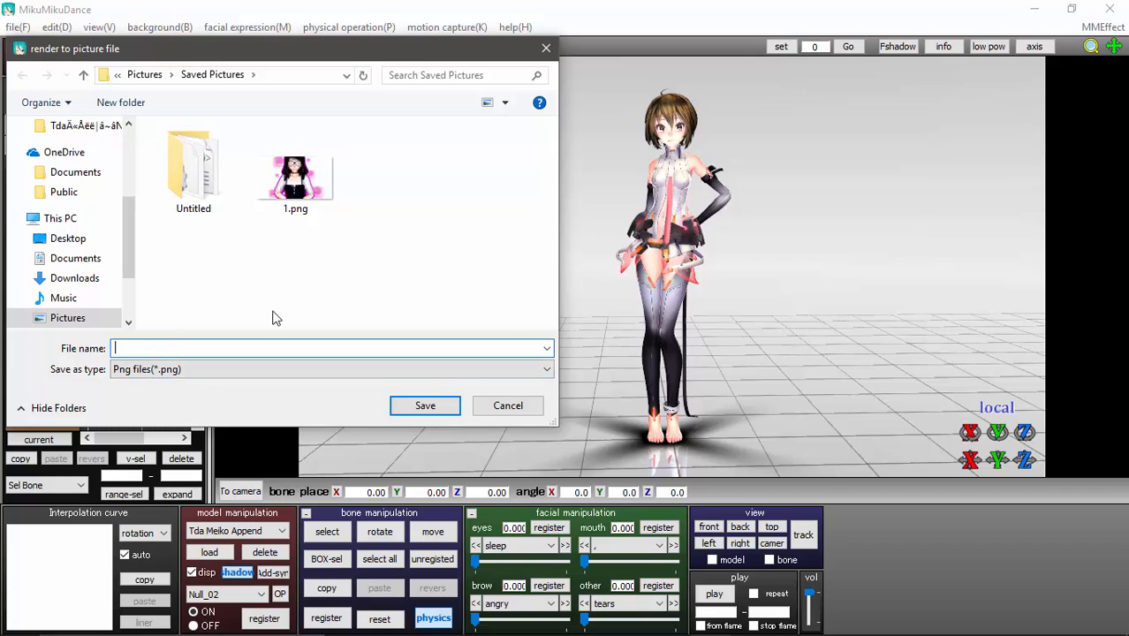
{"action": "key", "text": "Escape"}
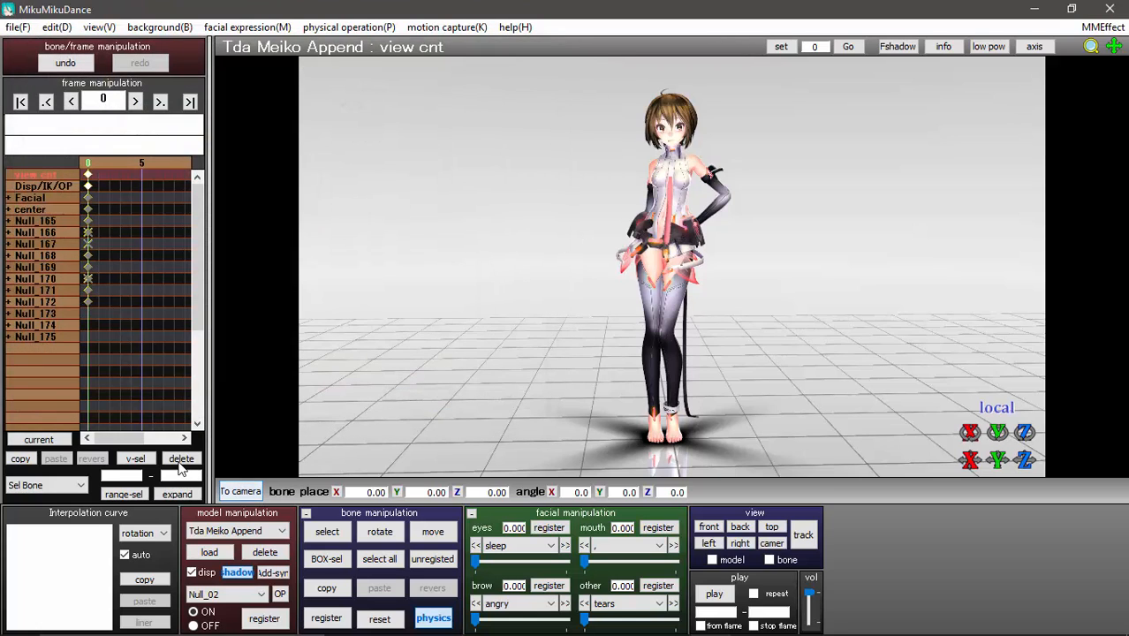
Clear the current pose of Tda Meiko Append and load pose data onto the model again
{"action": "left_click", "coordinate": [180, 459]}
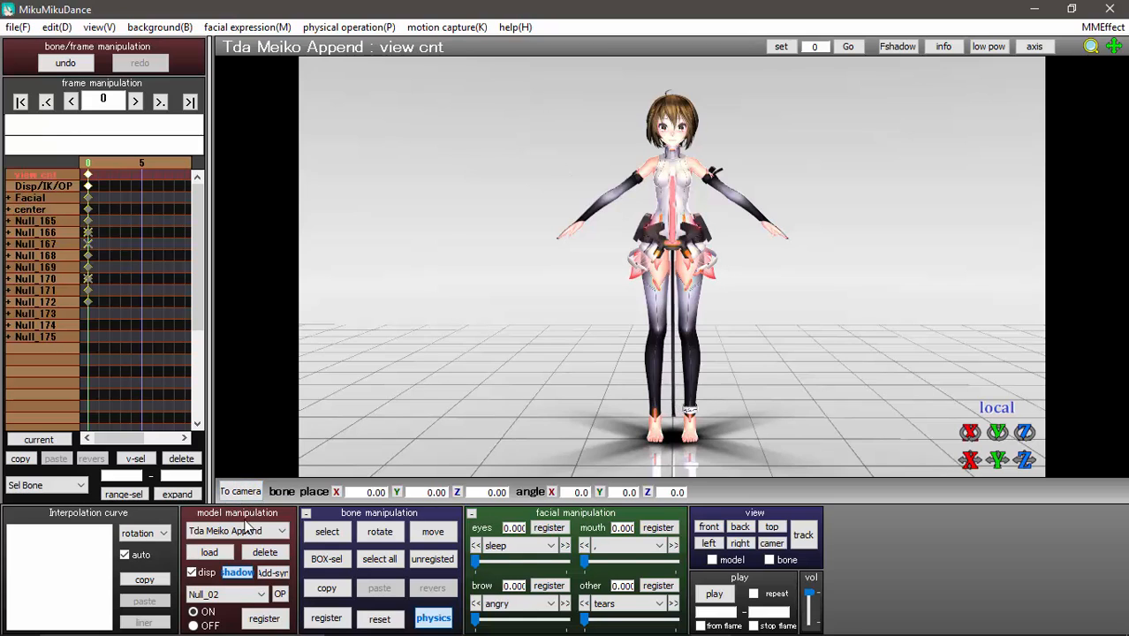
{"action": "left_click", "coordinate": [18, 27]}
{"action": "left_click", "coordinate": [52, 168]}
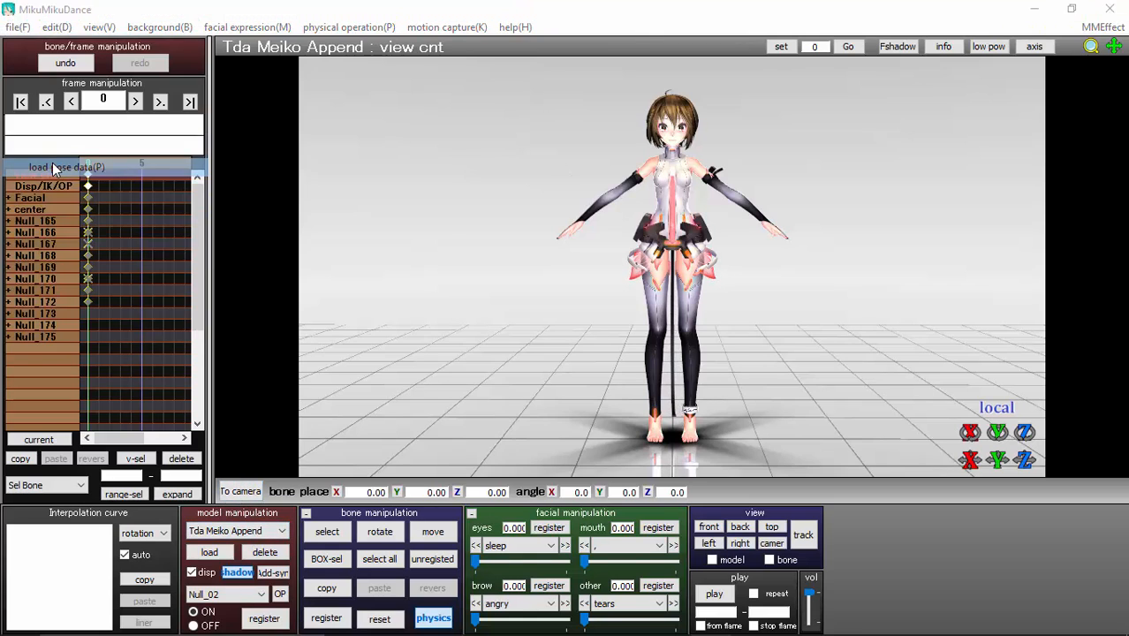
{"action": "double_click", "coordinate": [187, 193]}
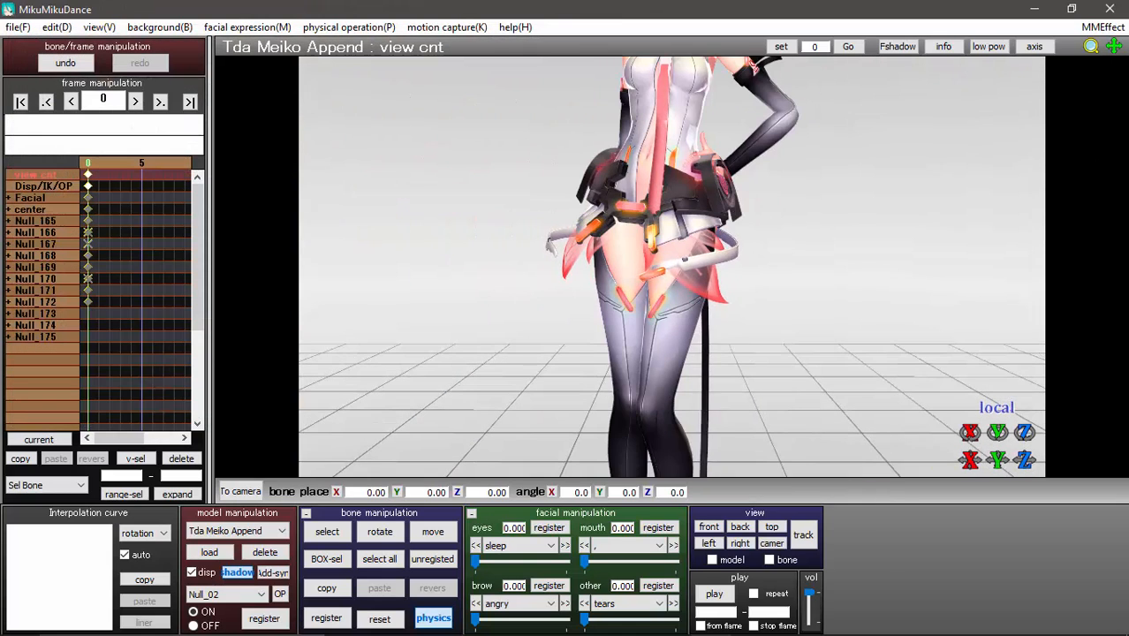
Set the eyes expression of Tda Meiko Append to happy at 1.000
{"action": "scroll", "coordinate": [696, 284], "scroll_direction": "up", "scroll_amount": 3}
{"action": "middle_click_drag", "start_coordinate": [696, 284], "coordinate": [741, 457]}
{"action": "right_click_drag", "start_coordinate": [742, 281], "coordinate": [824, 274]}
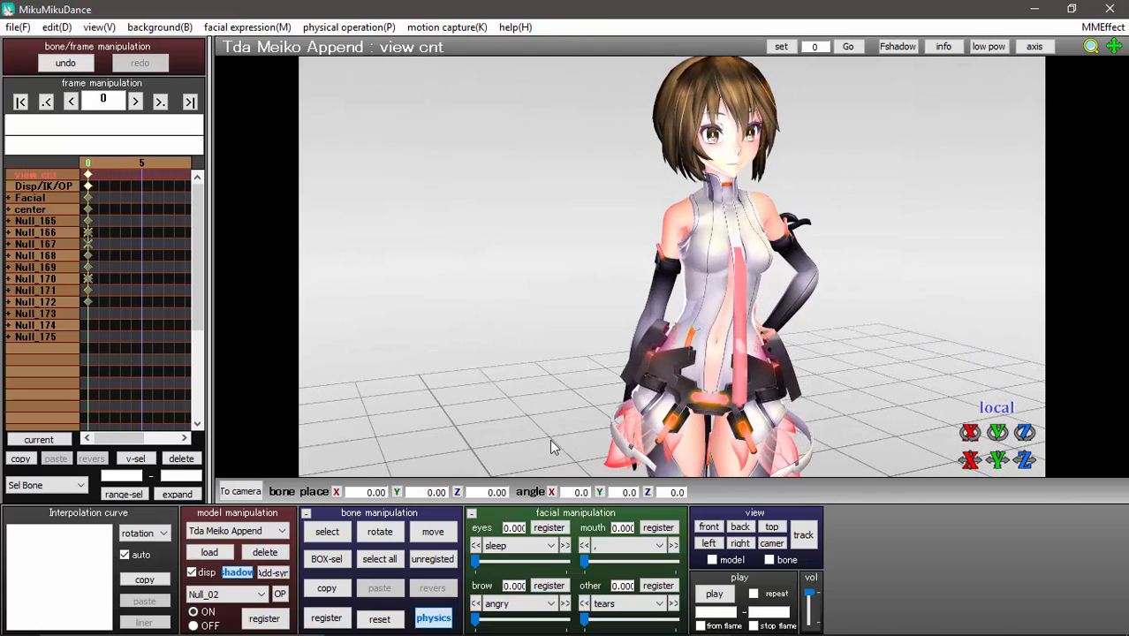
{"action": "left_click", "coordinate": [564, 545]}
{"action": "left_click_drag", "start_coordinate": [536, 561], "coordinate": [643, 556]}
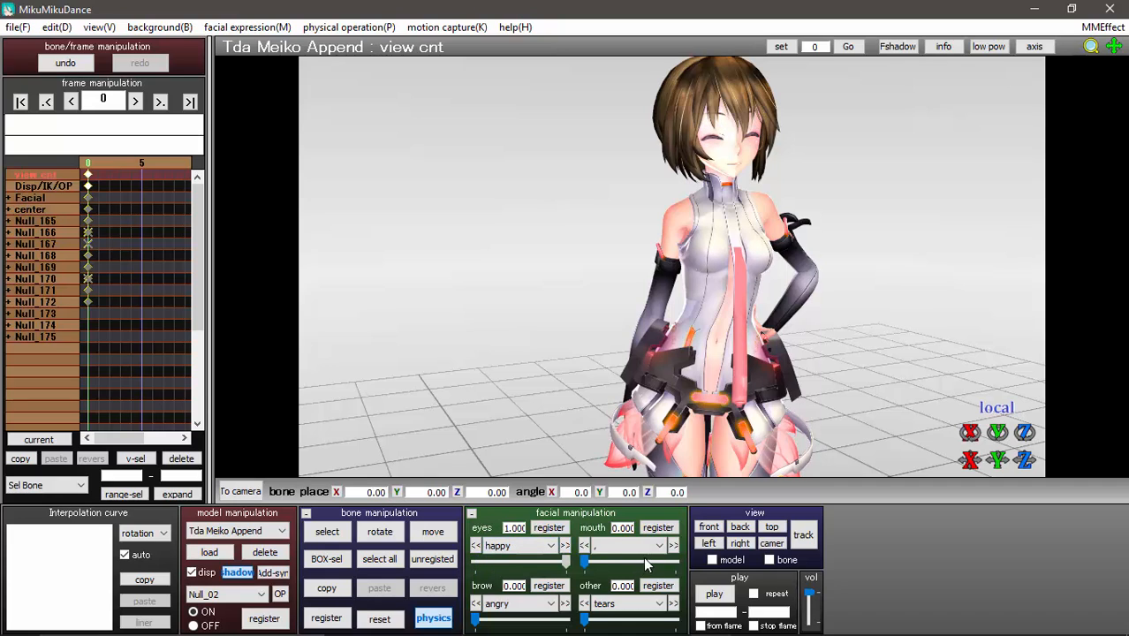
Set the mouth expression of Tda Meiko Append to the "tongue left do" morph at 1.000
{"action": "left_click", "coordinate": [673, 546]}
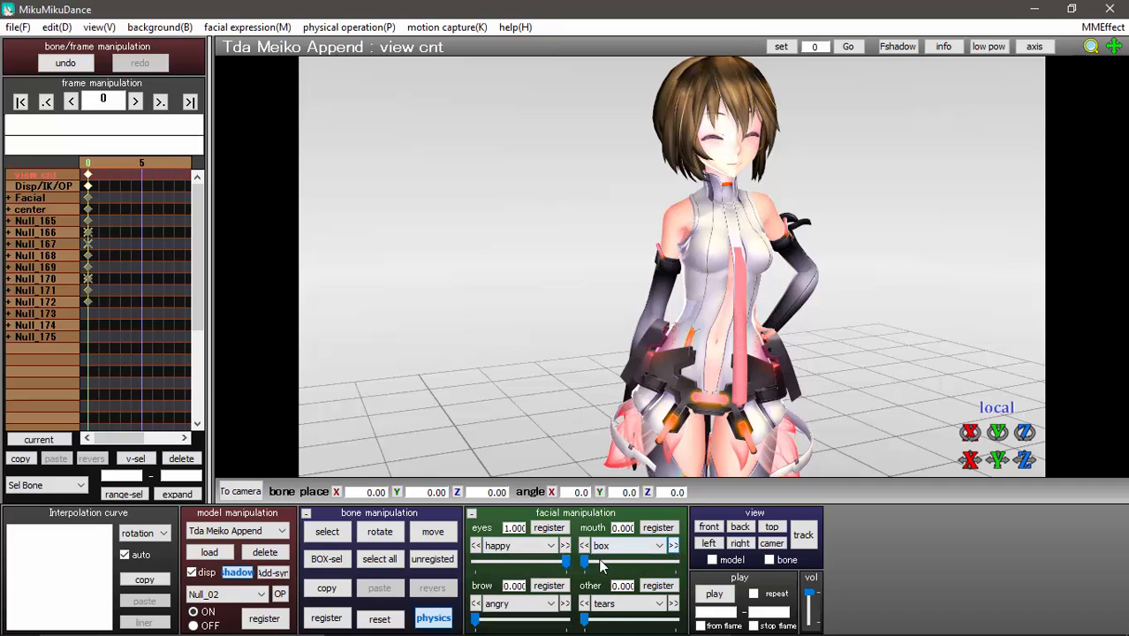
{"action": "left_click", "coordinate": [673, 546]}
{"action": "left_click", "coordinate": [673, 546]}
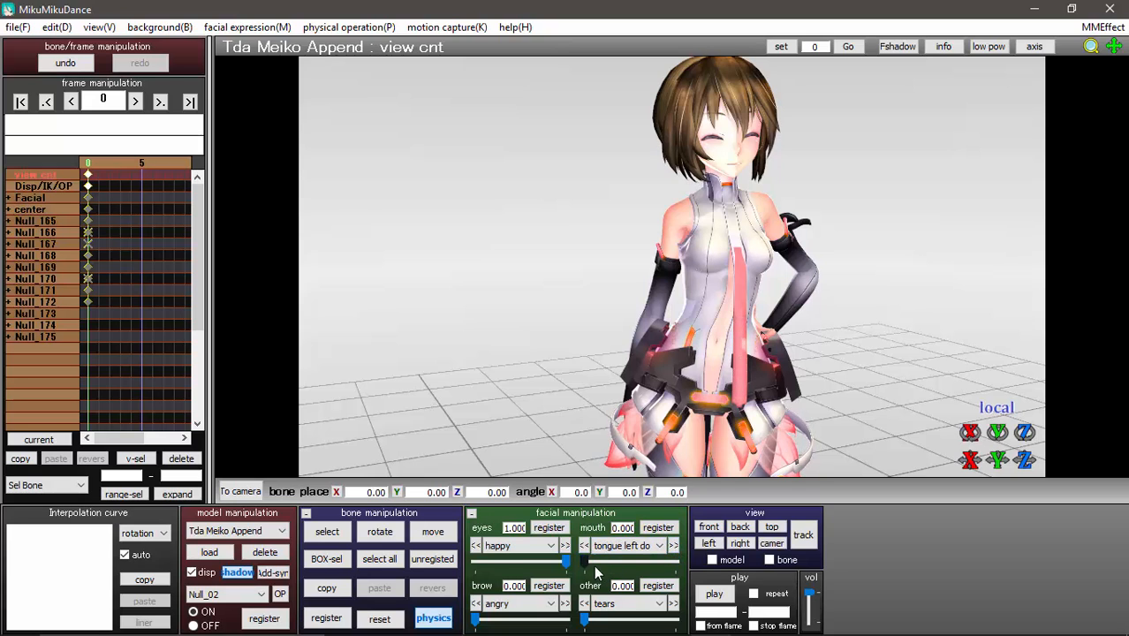
{"action": "right_click_drag", "start_coordinate": [864, 357], "coordinate": [829, 358]}
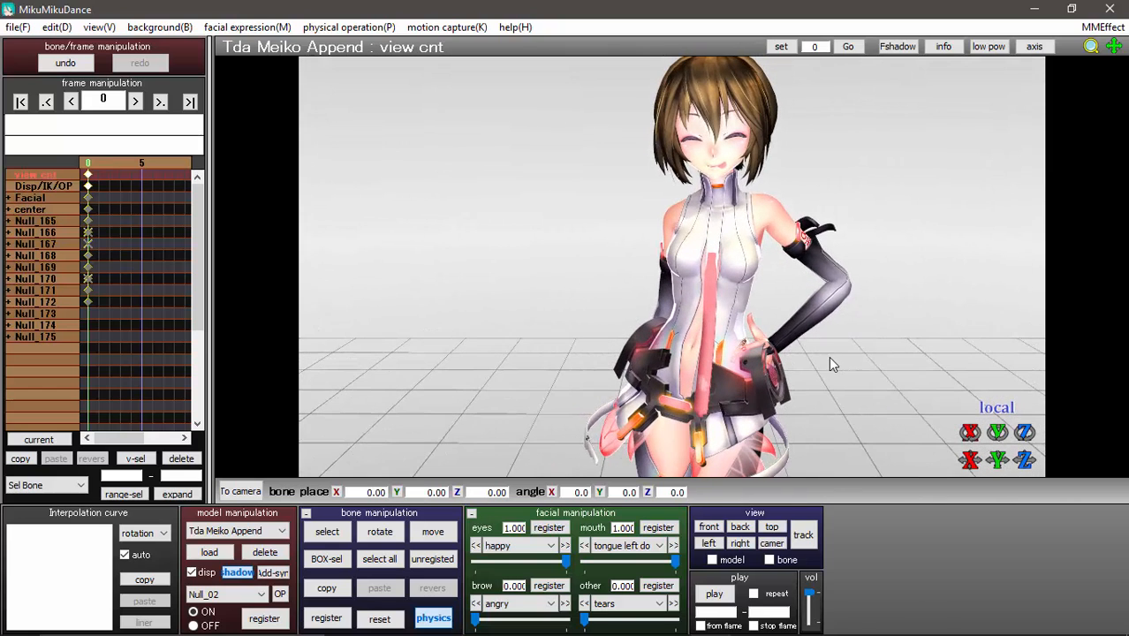
Set the other facial expression of Tda Meiko Append to blush at 1.000
{"action": "scroll", "coordinate": [634, 609], "scroll_direction": "up", "scroll_amount": 3}
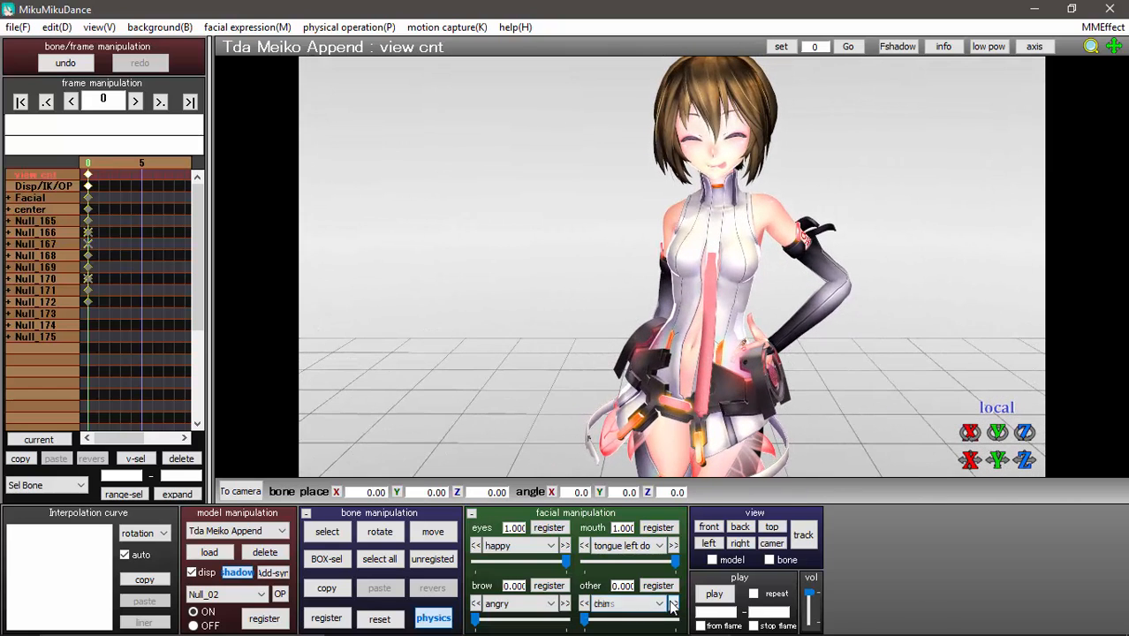
{"action": "left_click_drag", "start_coordinate": [747, 605], "coordinate": [835, 581]}
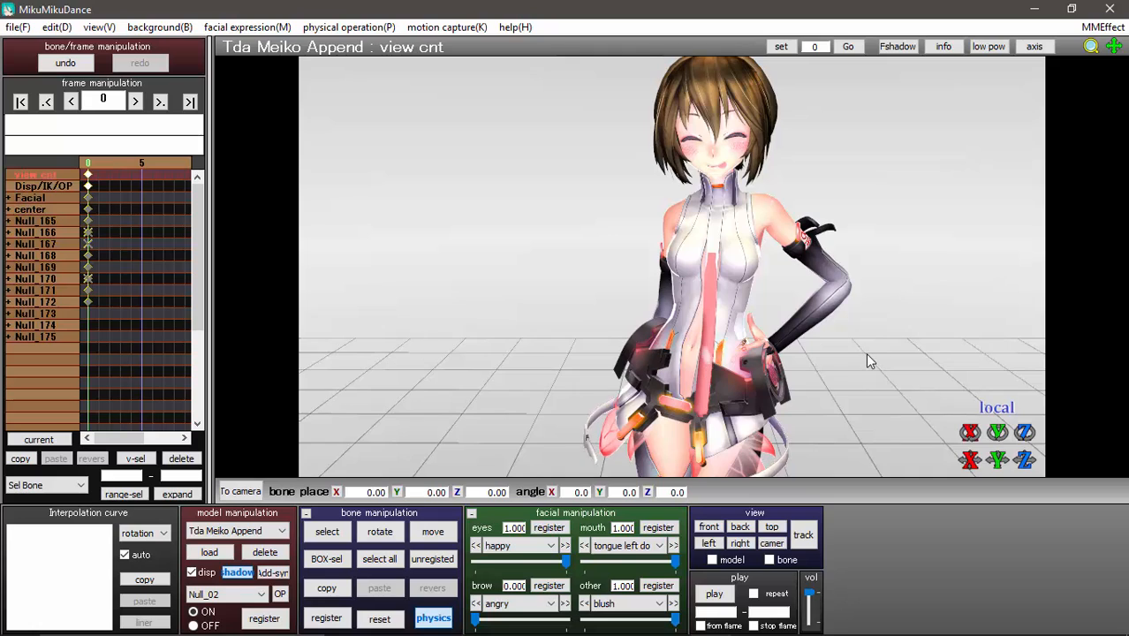
{"action": "right_click_drag", "start_coordinate": [867, 355], "coordinate": [867, 352]}
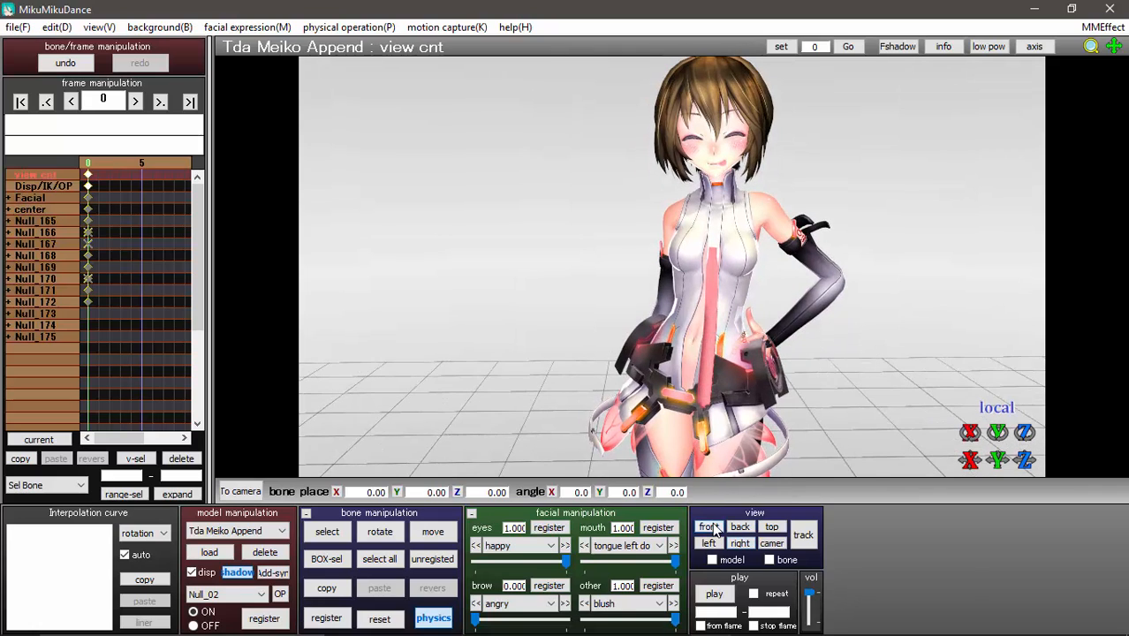
{"action": "scroll", "coordinate": [606, 371], "scroll_direction": "down", "scroll_amount": 5}
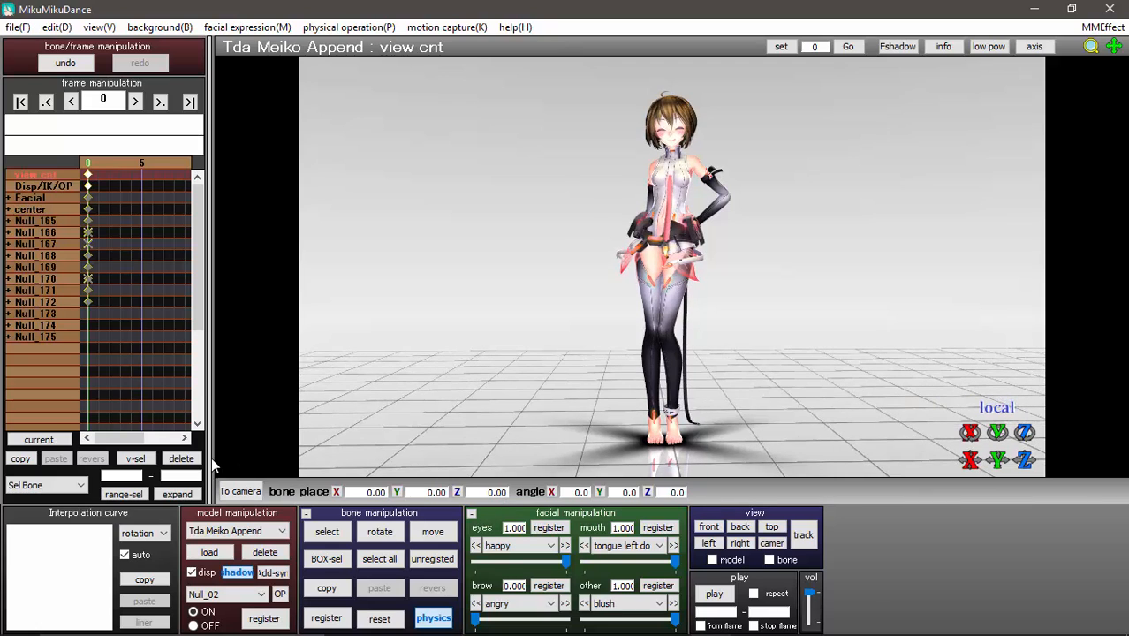
Clear the pose of Tda Meiko Append and load the first motion file from the motion subfolder of Renai Circulation, accepting matching bones only
{"action": "left_click", "coordinate": [181, 459]}
{"action": "right_click_drag", "start_coordinate": [618, 279], "coordinate": [618, 292]}
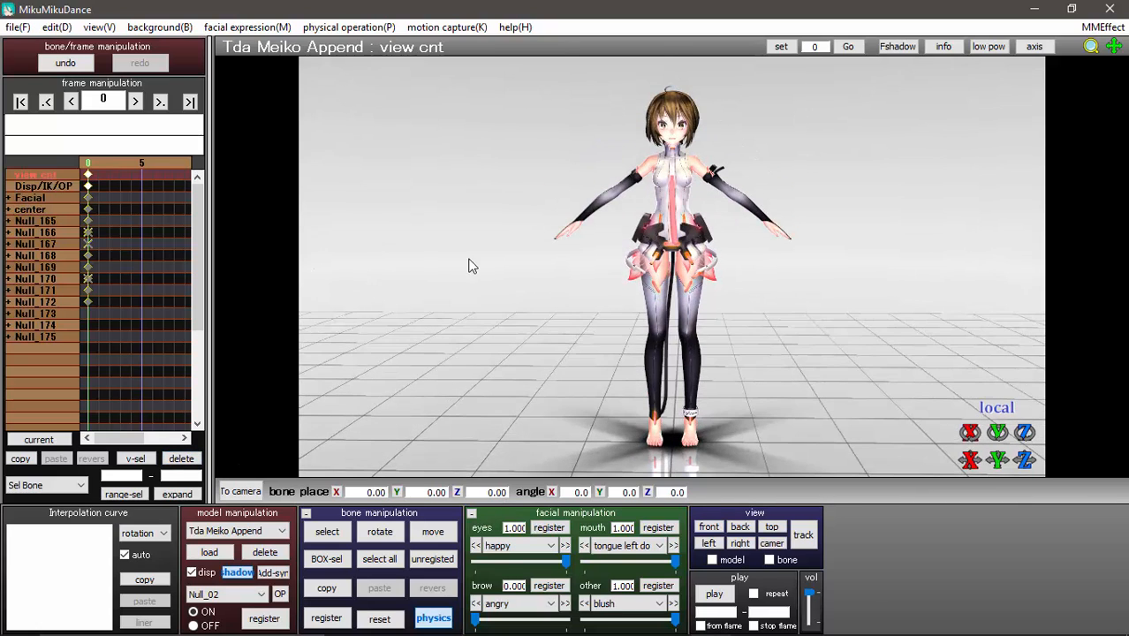
{"action": "left_click", "coordinate": [17, 28]}
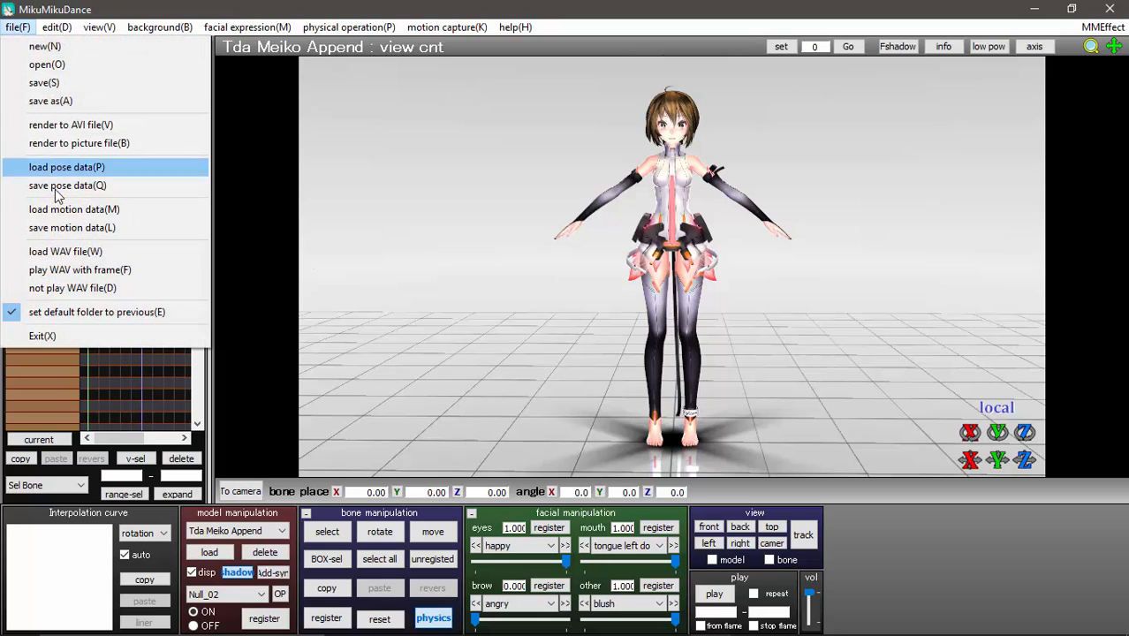
{"action": "left_click", "coordinate": [88, 209]}
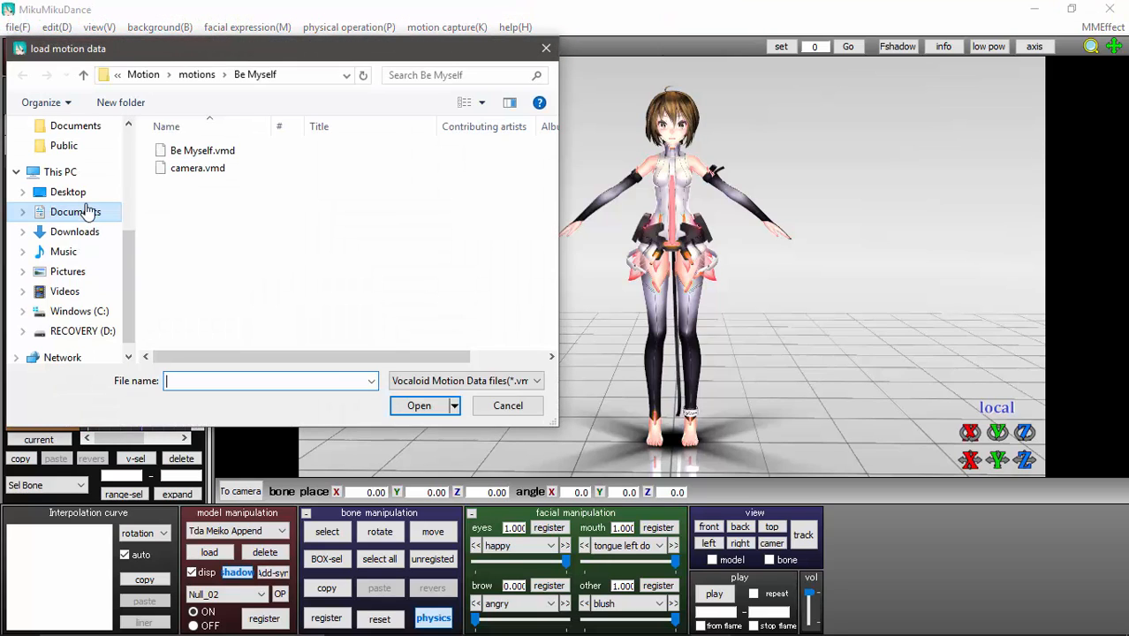
{"action": "left_click", "coordinate": [197, 76]}
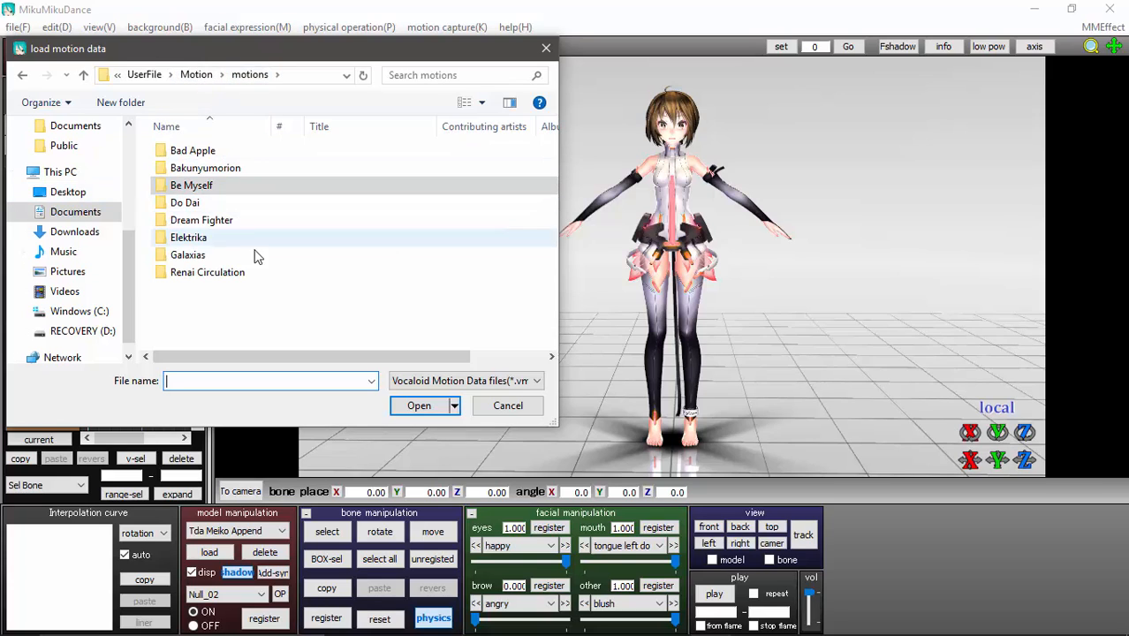
{"action": "double_click", "coordinate": [240, 276]}
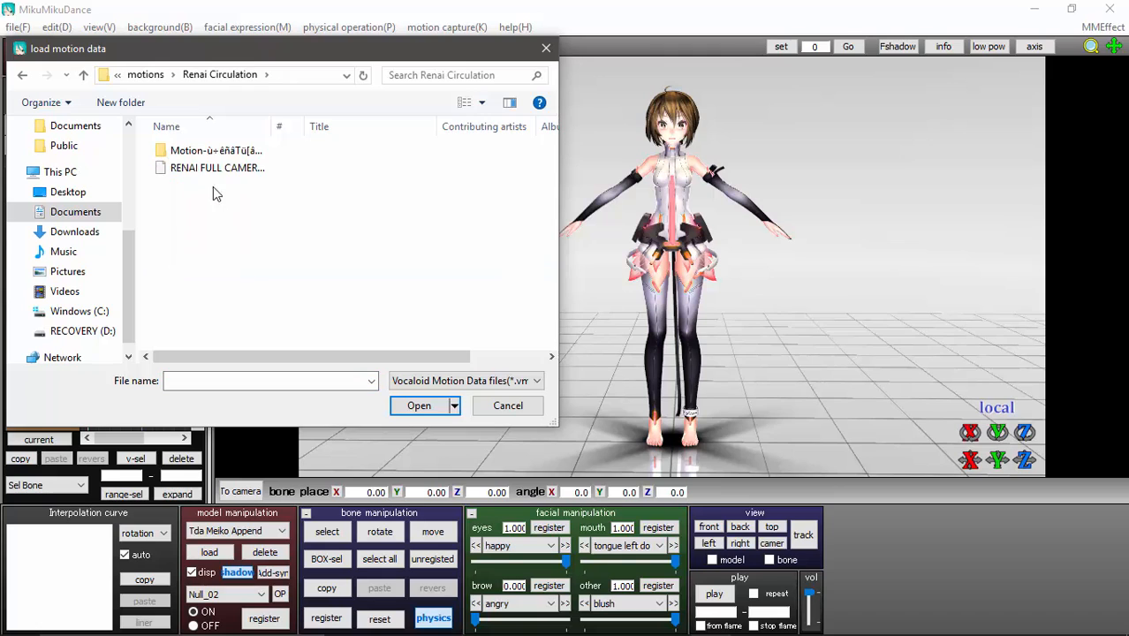
{"action": "double_click", "coordinate": [228, 152]}
{"action": "double_click", "coordinate": [234, 152]}
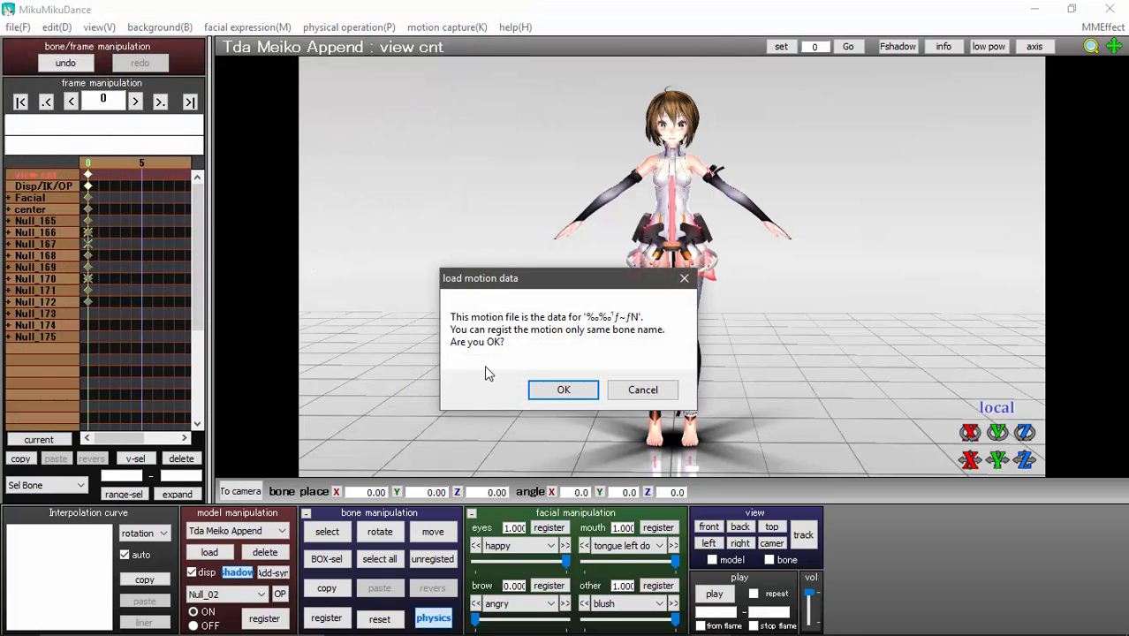
{"action": "left_click", "coordinate": [556, 389]}
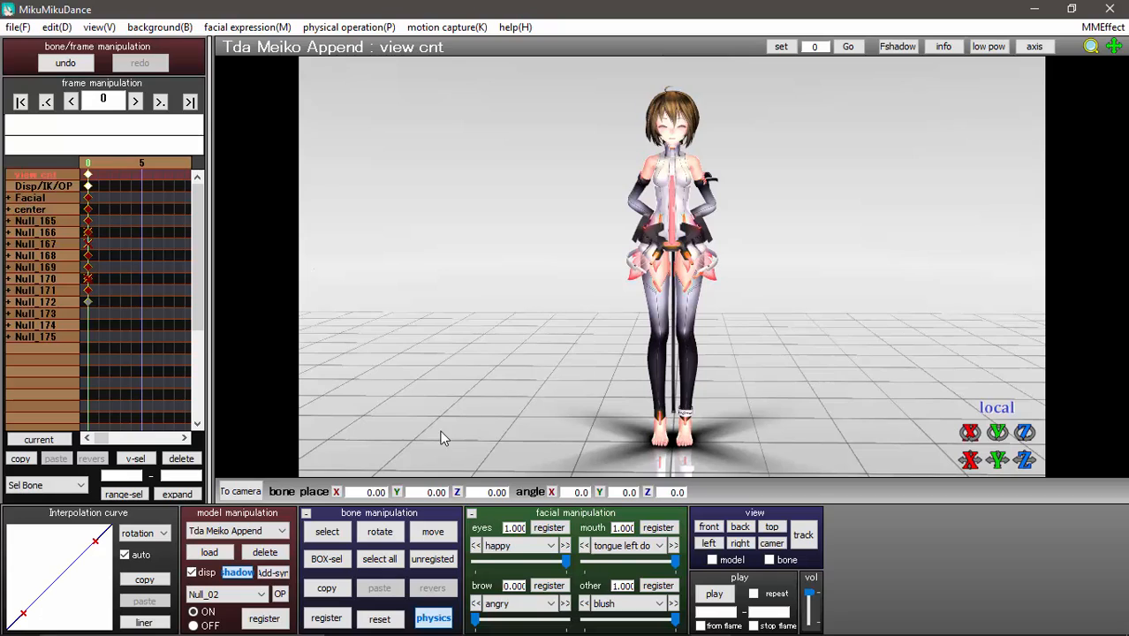
Make camera/light/accessory the active target, load the RENAI FULL camera motion from the Renai Circulation folder onto it and play the animation
{"action": "left_click", "coordinate": [310, 535]}
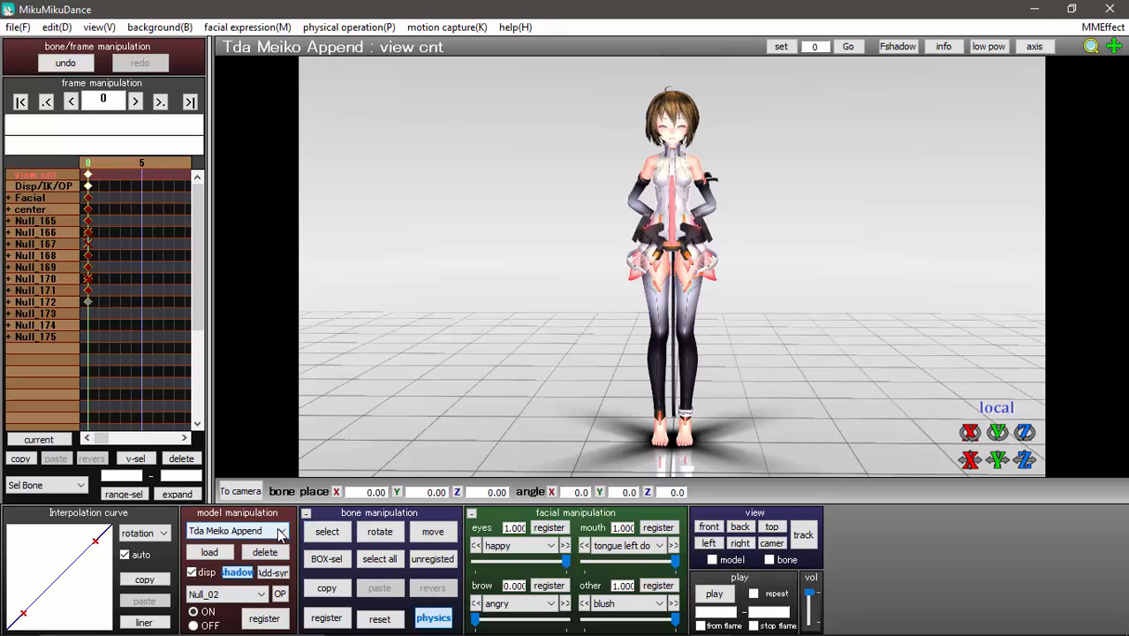
{"action": "left_click", "coordinate": [280, 532]}
{"action": "left_click", "coordinate": [209, 547]}
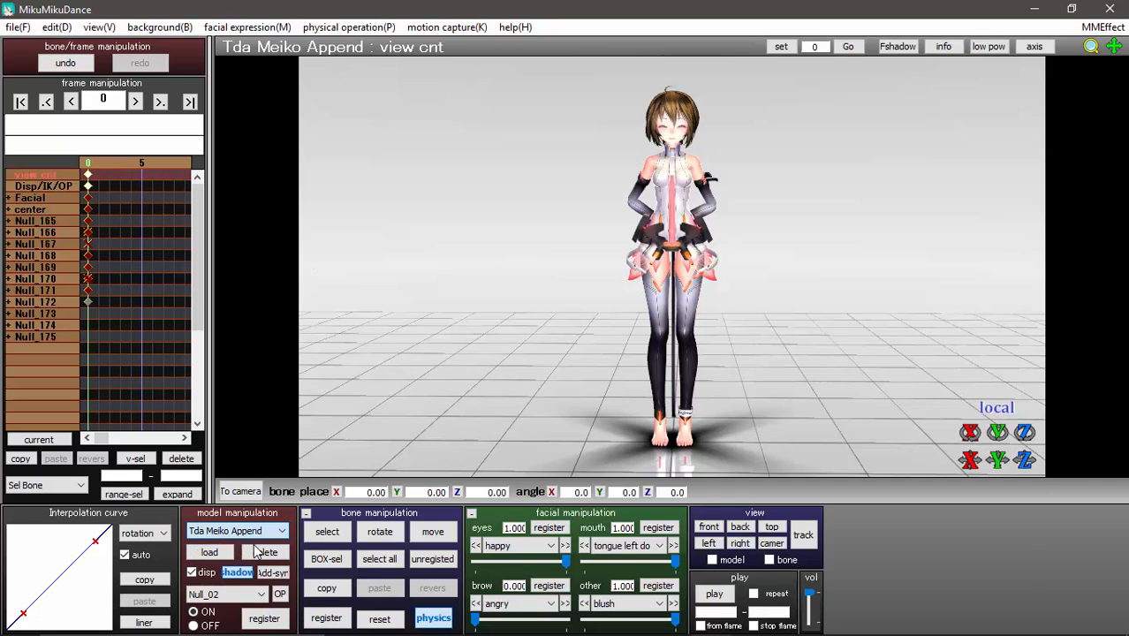
{"action": "left_click", "coordinate": [19, 27]}
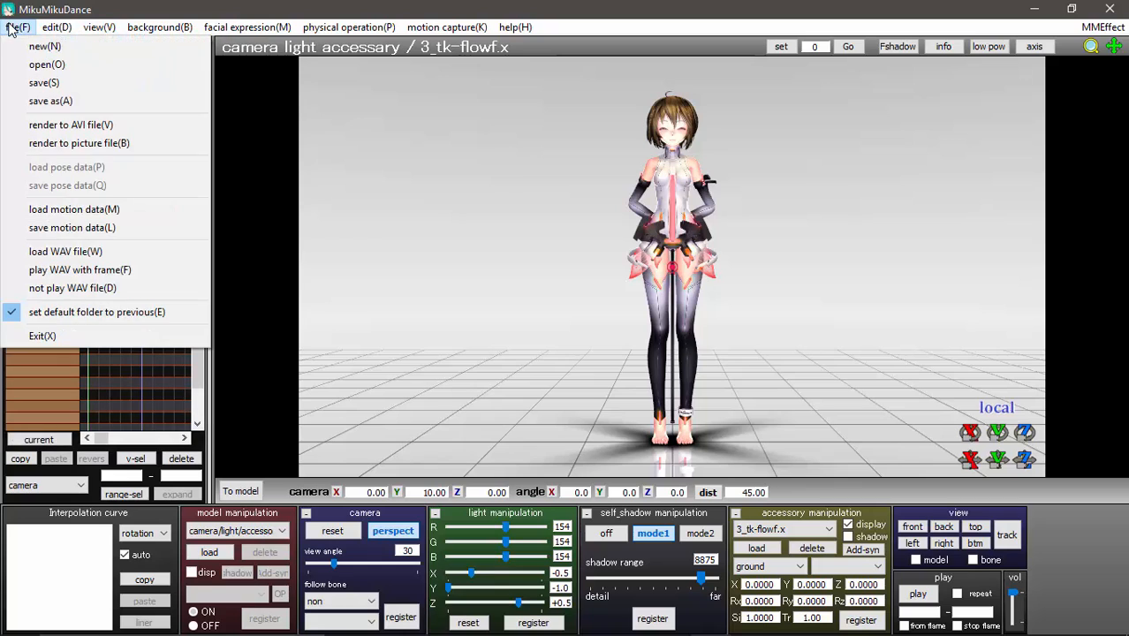
{"action": "left_click", "coordinate": [75, 207]}
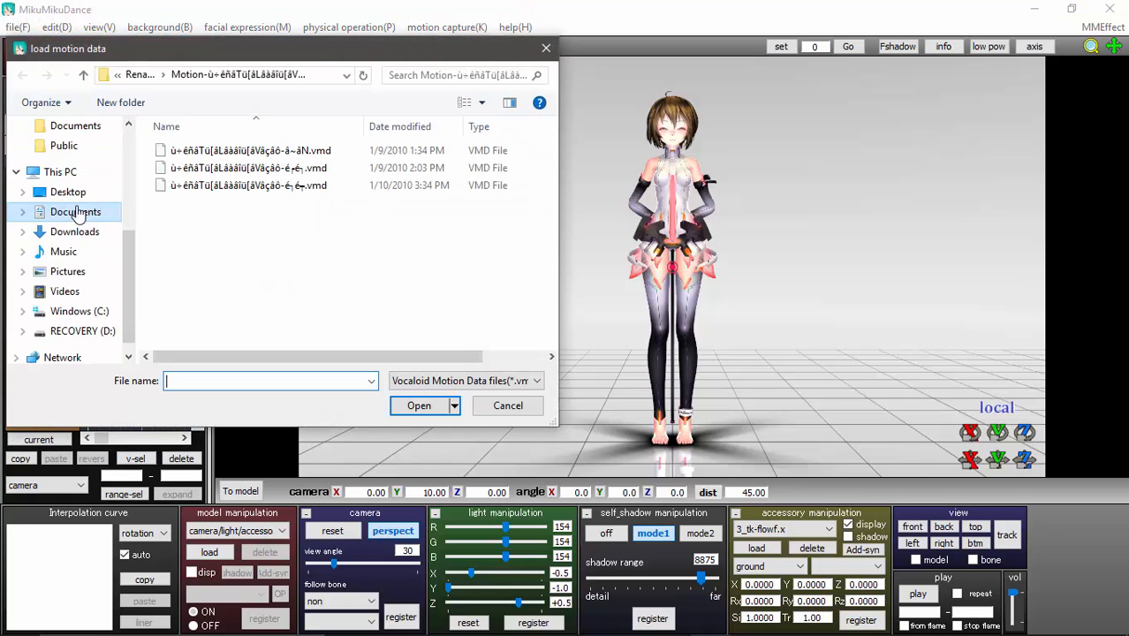
{"action": "left_click", "coordinate": [140, 75]}
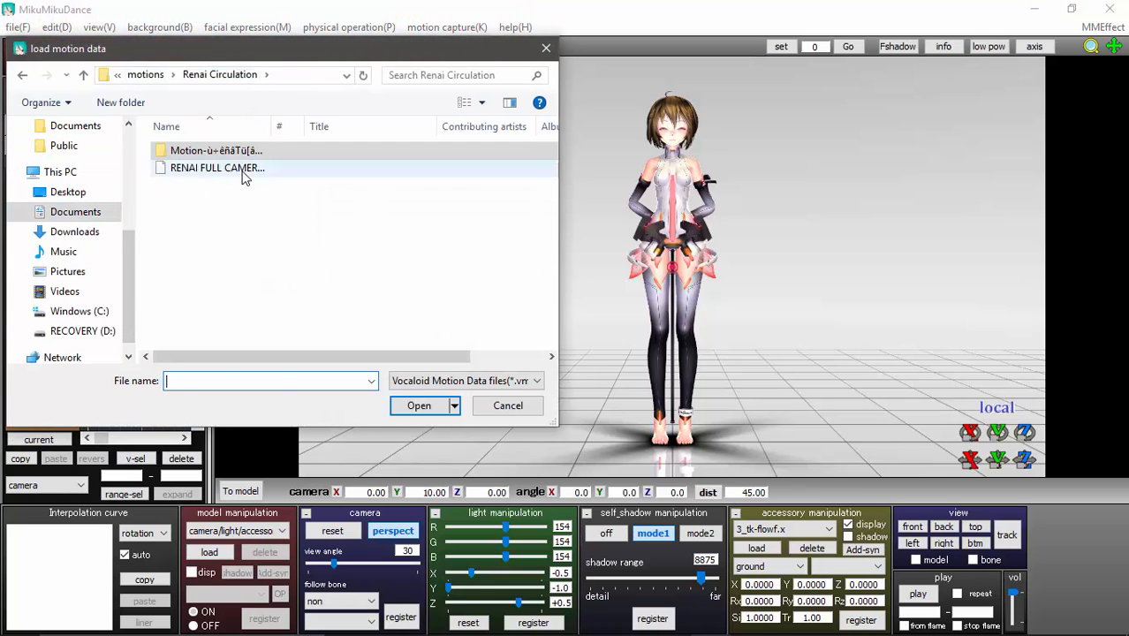
{"action": "double_click", "coordinate": [241, 165]}
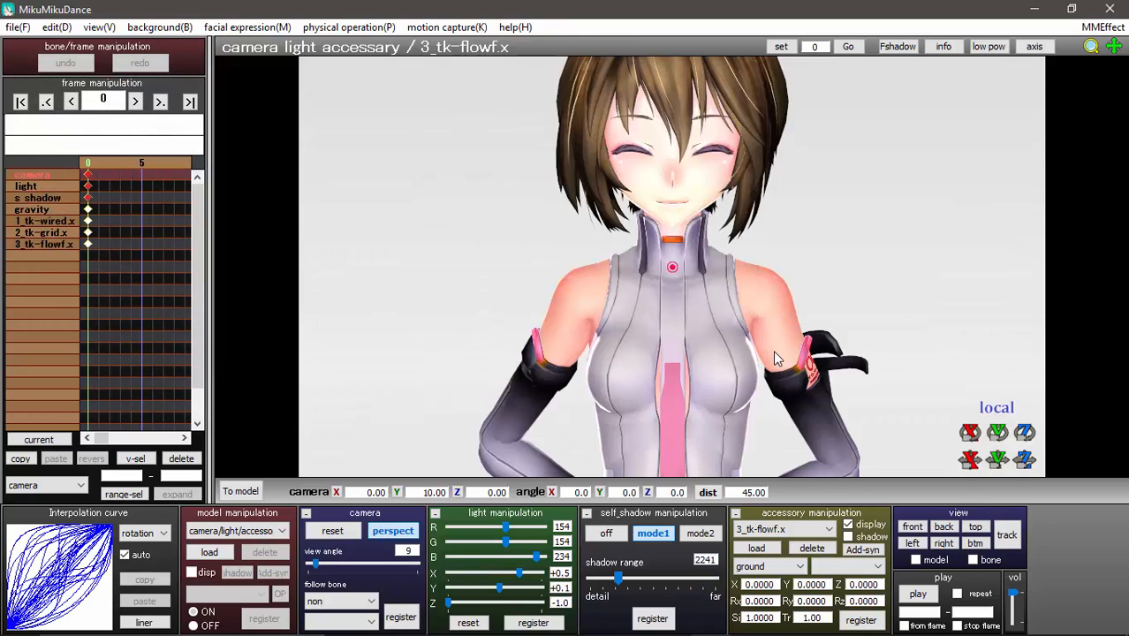
{"action": "left_click", "coordinate": [918, 594]}
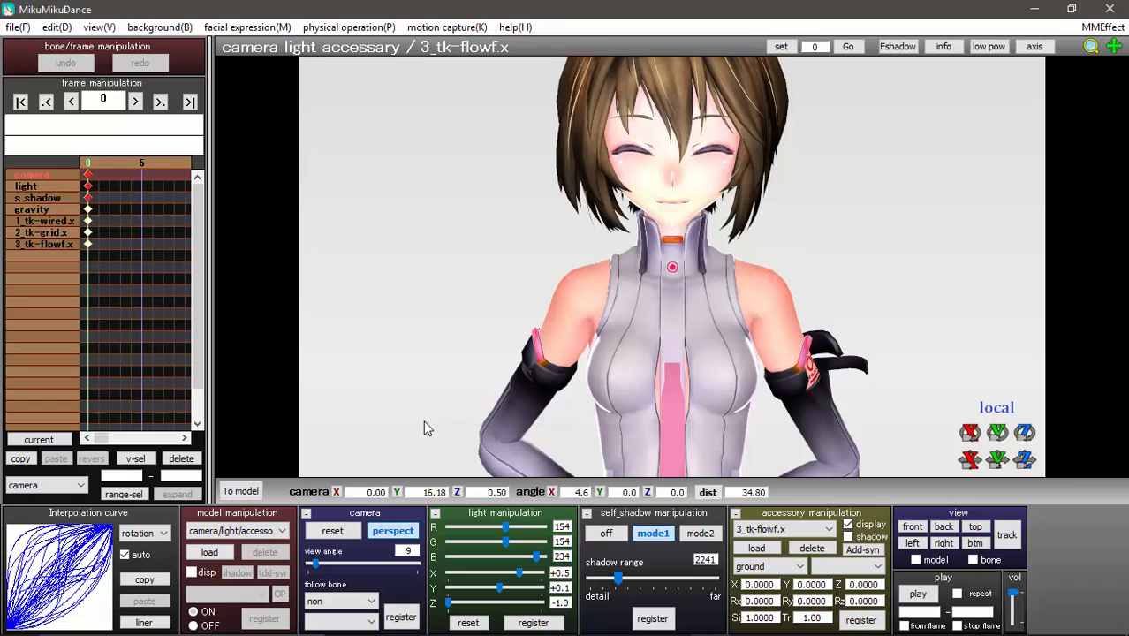
Load the Circulation love.wav audio file from the Renai Circulation folder inside the motions folder
{"action": "left_click", "coordinate": [18, 28]}
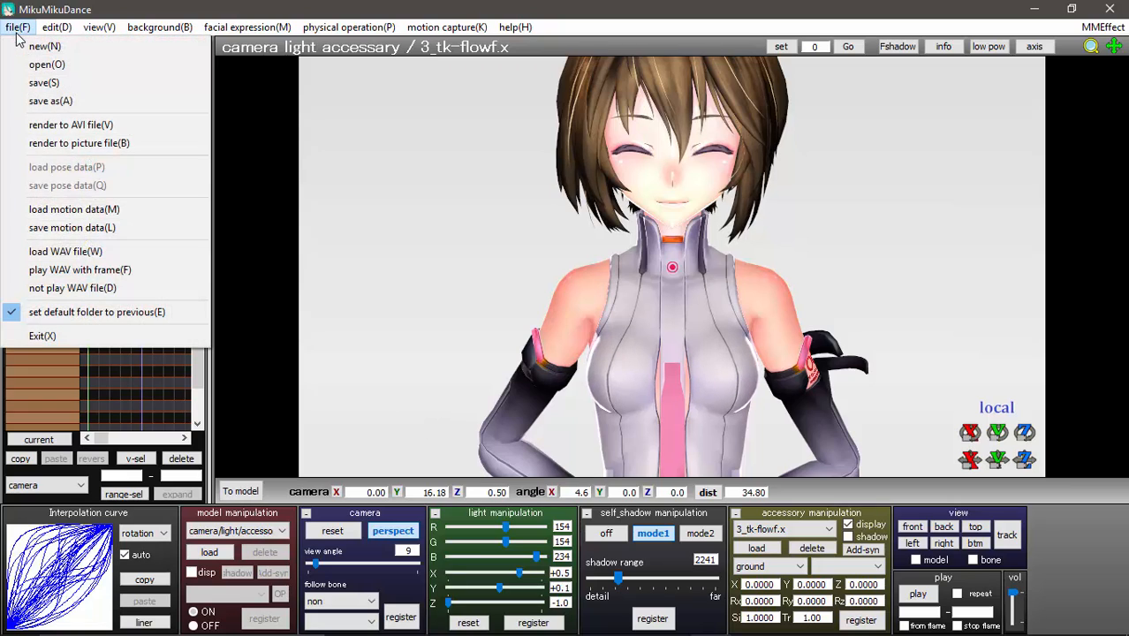
{"action": "left_click", "coordinate": [53, 251]}
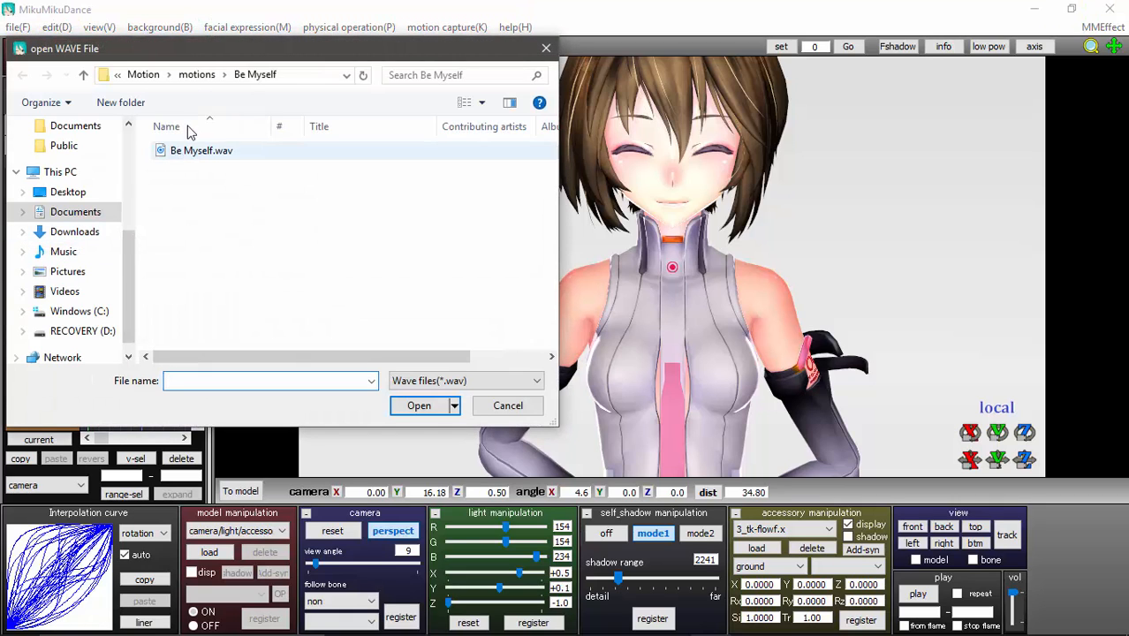
{"action": "left_click", "coordinate": [196, 75]}
{"action": "double_click", "coordinate": [232, 275]}
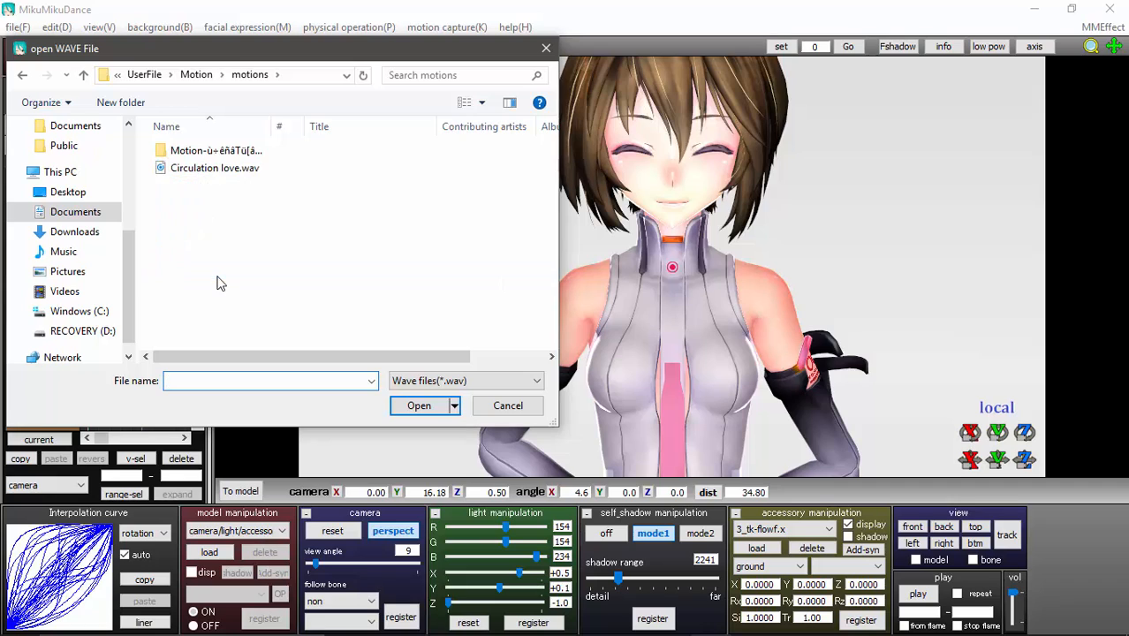
{"action": "double_click", "coordinate": [217, 169]}
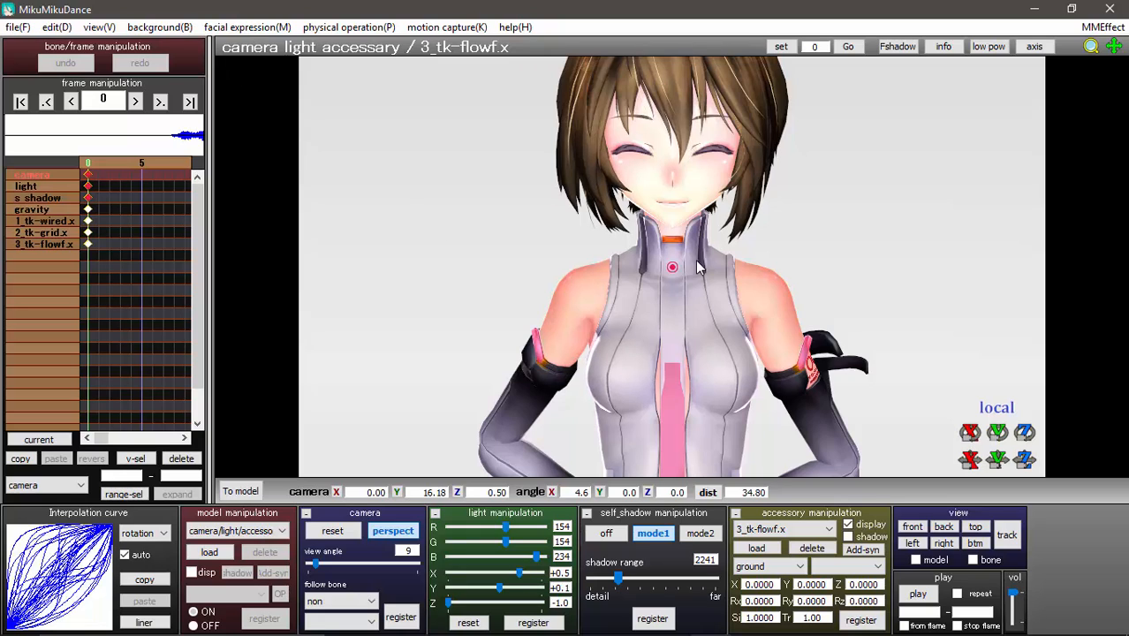
Set the physical operation mode to no calculation and switch it over to anytime
{"action": "left_click", "coordinate": [354, 28]}
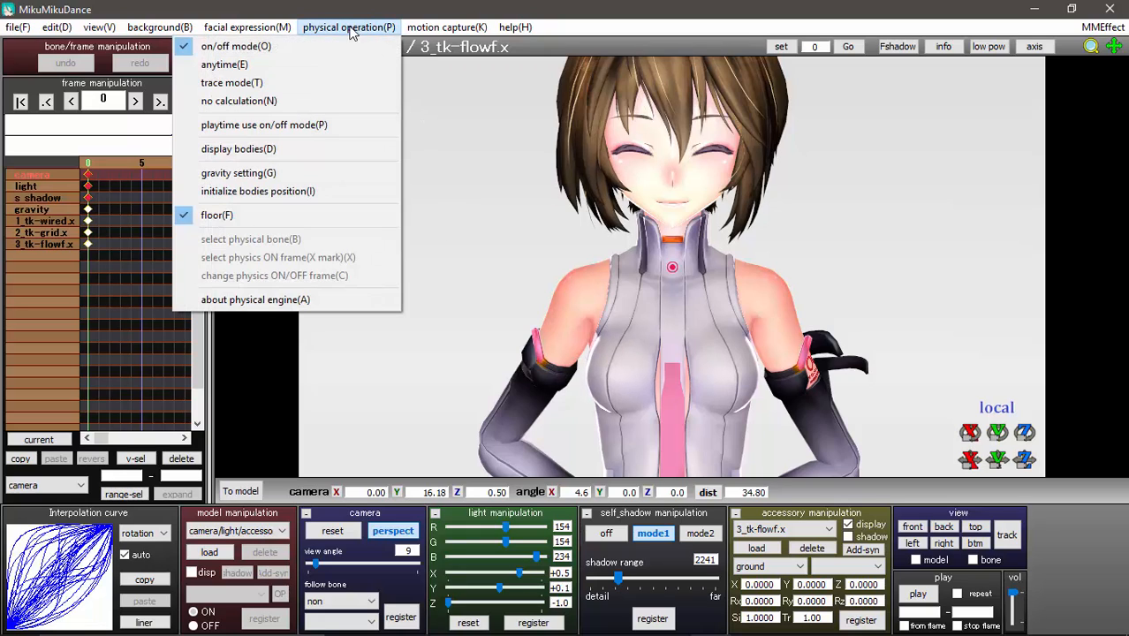
{"action": "left_click", "coordinate": [238, 101]}
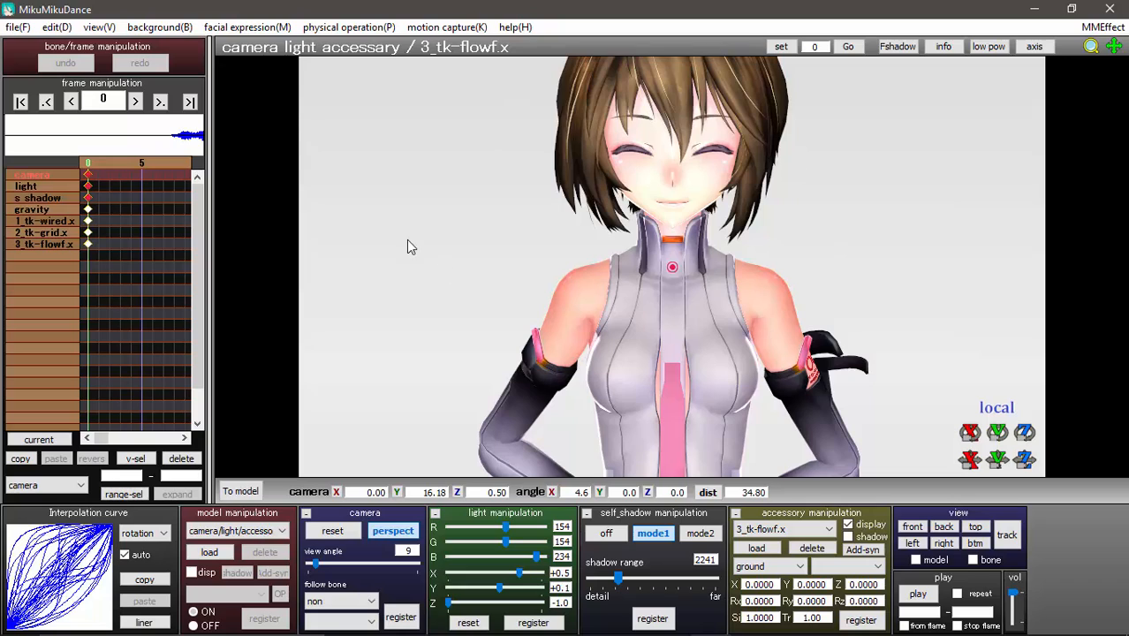
{"action": "left_click", "coordinate": [347, 33]}
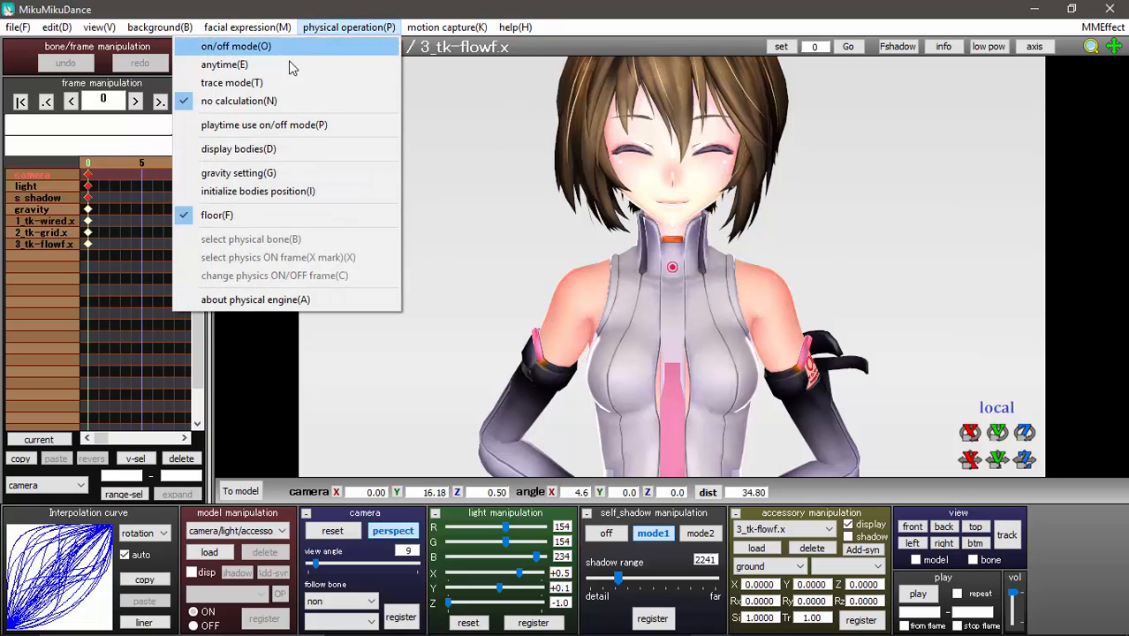
{"action": "left_click", "coordinate": [248, 66]}
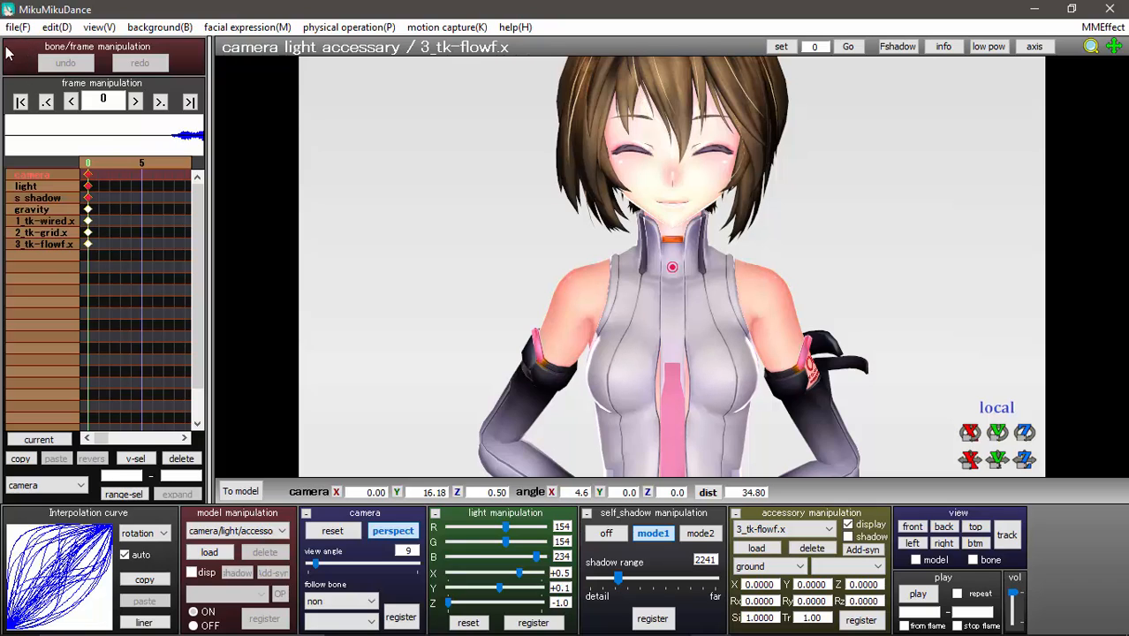
Enable playing the WAV with frame, play the animation with its audio and stop the playback
{"action": "left_click", "coordinate": [15, 28]}
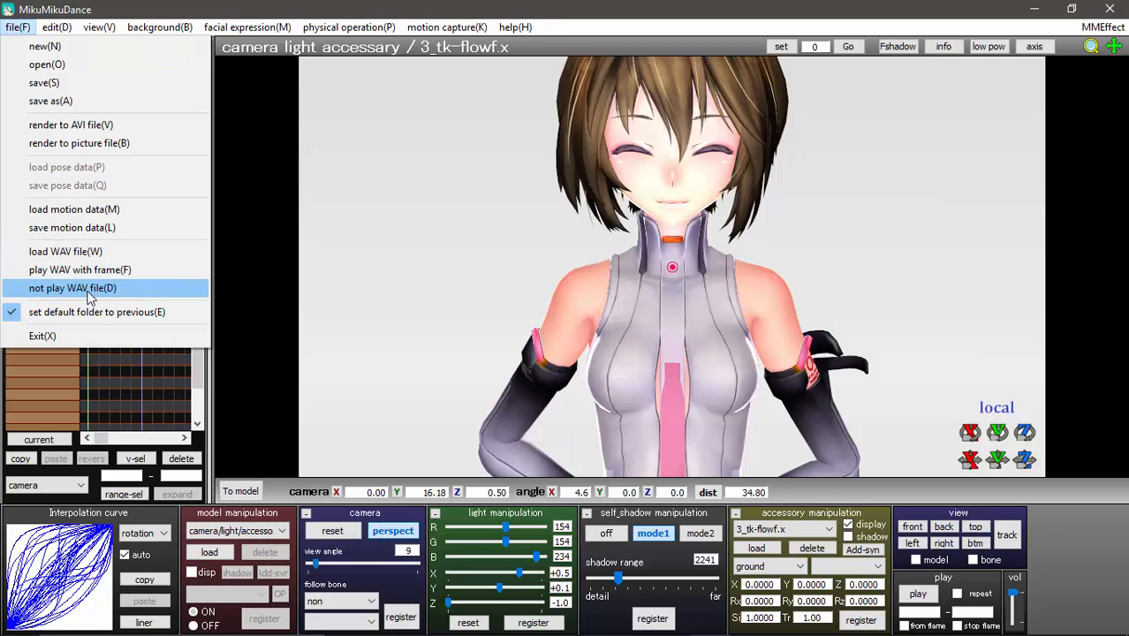
{"action": "left_click", "coordinate": [58, 272]}
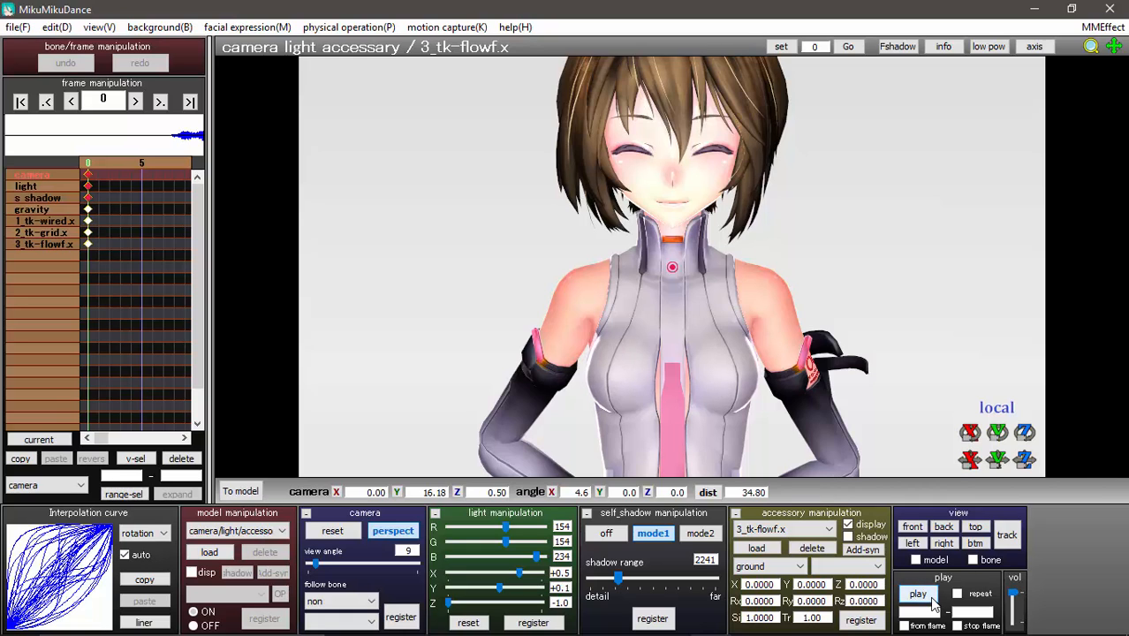
{"action": "left_click", "coordinate": [919, 592]}
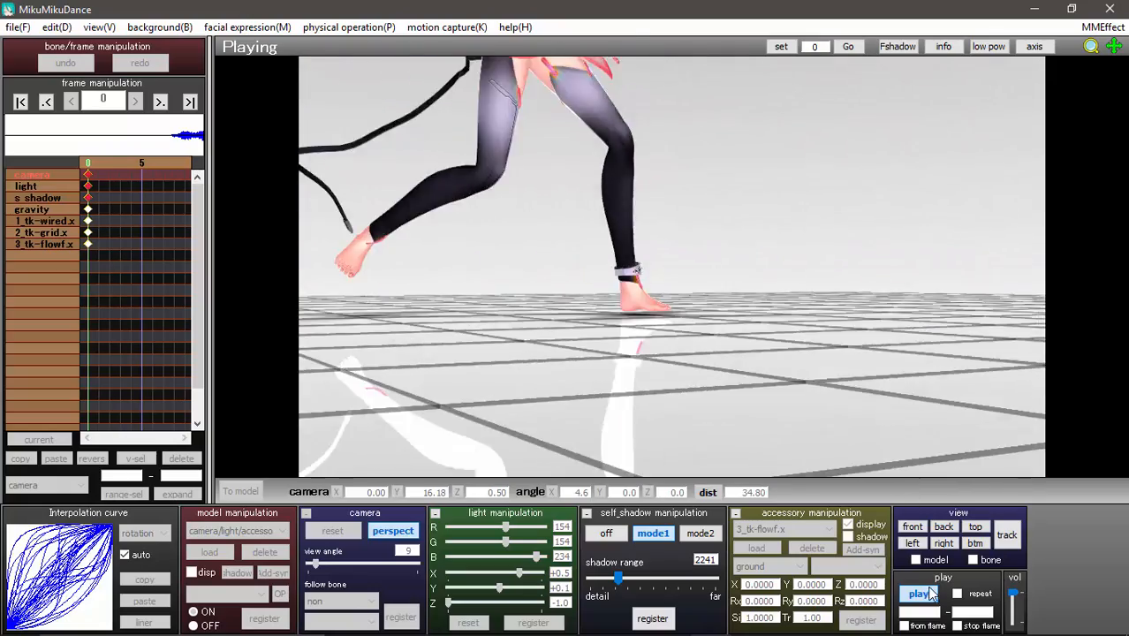
{"action": "left_click", "coordinate": [815, 259]}
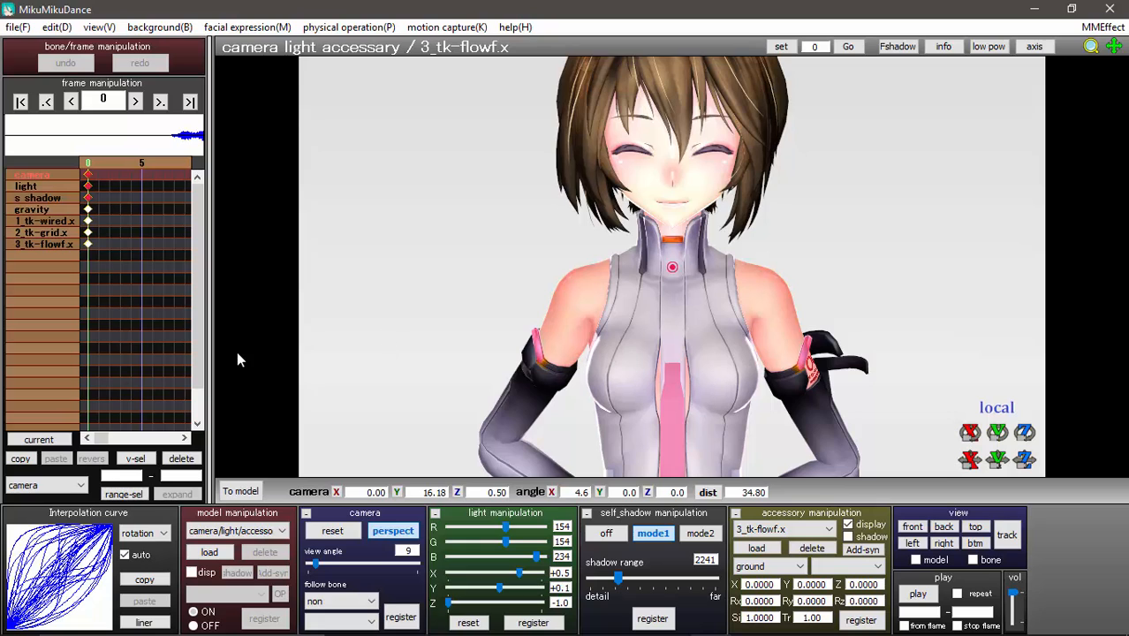
Step through the first camera keyframes and jump to the last registered frame of the animation
{"action": "left_click", "coordinate": [159, 104]}
{"action": "left_click", "coordinate": [160, 103]}
{"action": "left_click", "coordinate": [160, 104]}
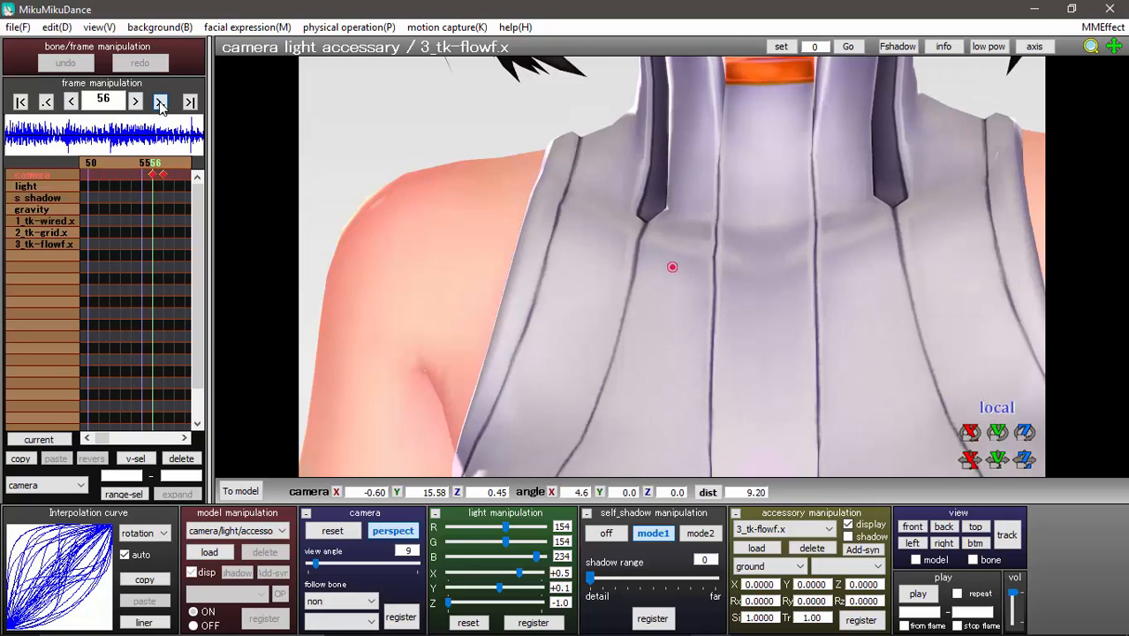
{"action": "left_click", "coordinate": [190, 104]}
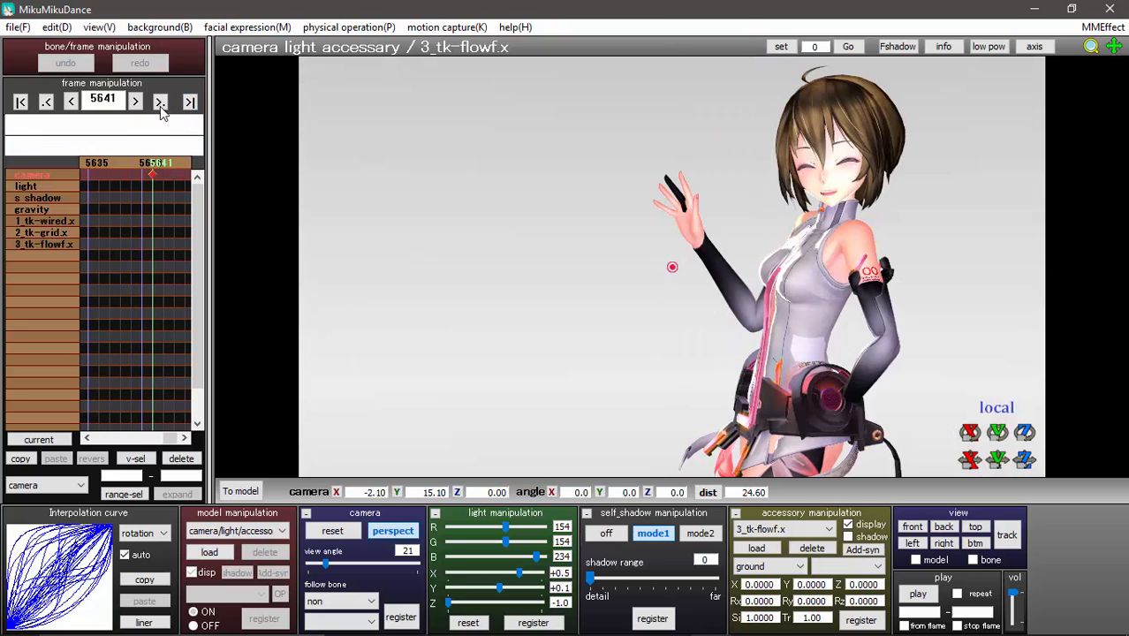
Check the timeline frame by frame beyond the last camera keyframe and return to that keyframe at frame 5641
{"action": "left_click", "coordinate": [133, 104]}
{"action": "left_click", "coordinate": [134, 104]}
{"action": "left_click", "coordinate": [134, 103]}
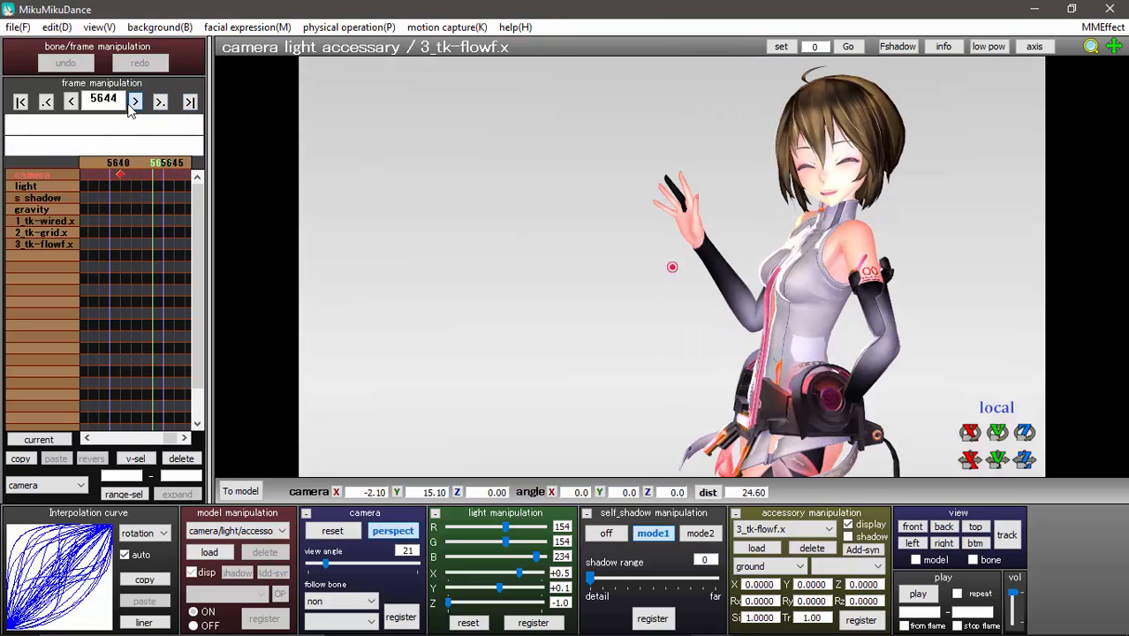
{"action": "left_click", "coordinate": [131, 105]}
{"action": "left_click", "coordinate": [131, 104]}
{"action": "left_click", "coordinate": [132, 105]}
{"action": "left_click", "coordinate": [131, 104]}
{"action": "left_click", "coordinate": [131, 104]}
{"action": "left_click", "coordinate": [131, 105]}
{"action": "left_click", "coordinate": [132, 104]}
{"action": "left_click", "coordinate": [131, 104]}
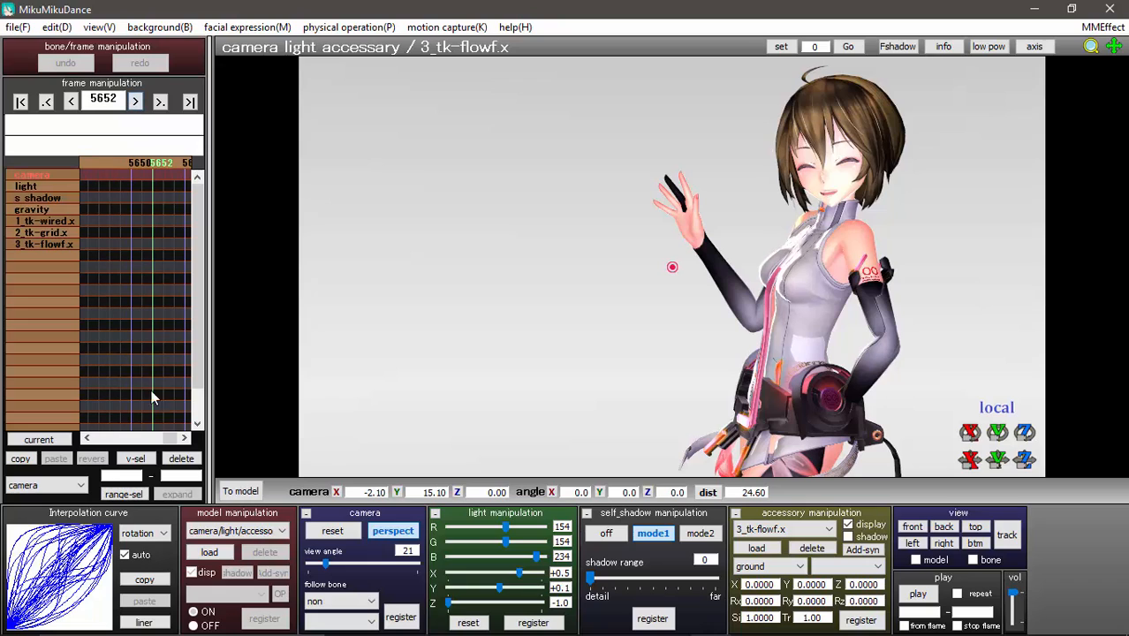
{"action": "left_click", "coordinate": [184, 438]}
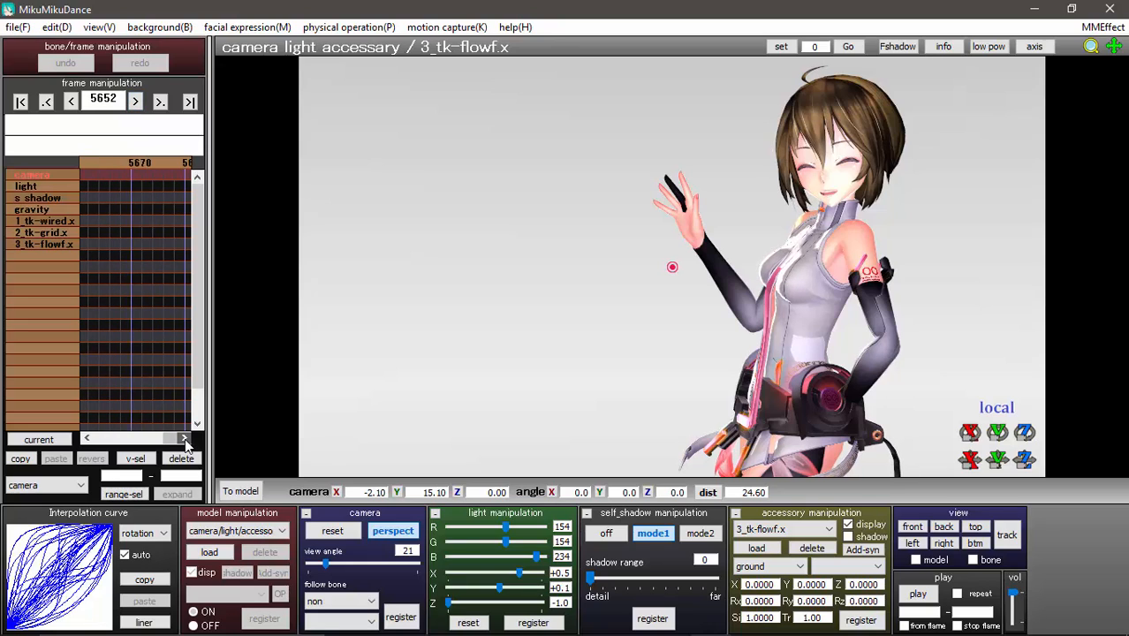
{"action": "left_click", "coordinate": [48, 103]}
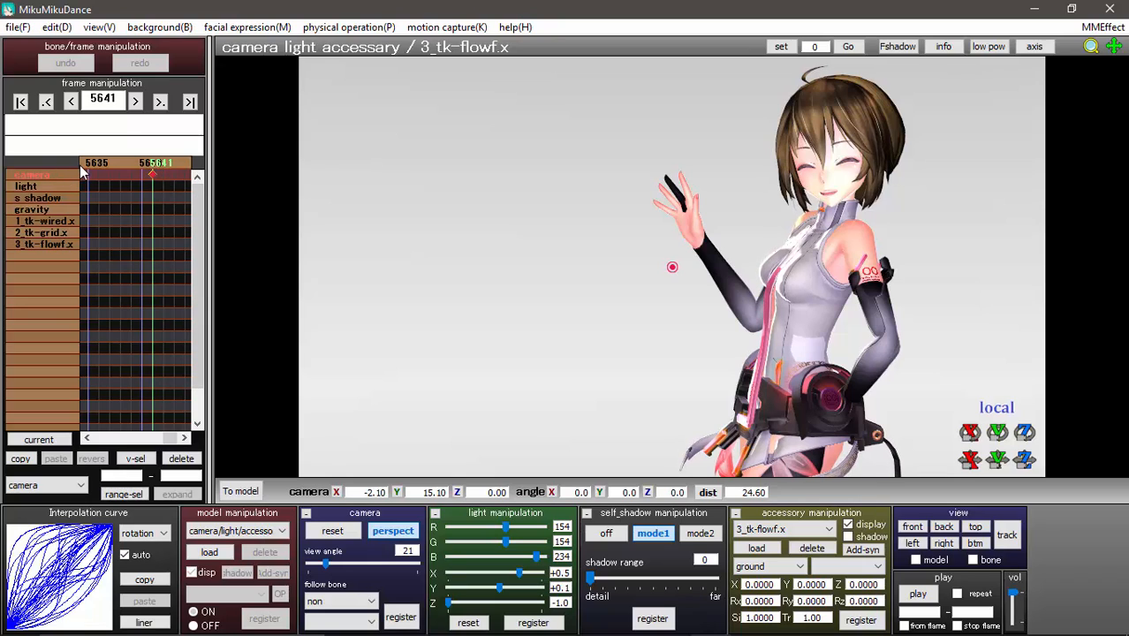
Start rendering the animation to an AVI file named 123 in the Saved Pictures folder
{"action": "left_click", "coordinate": [17, 27]}
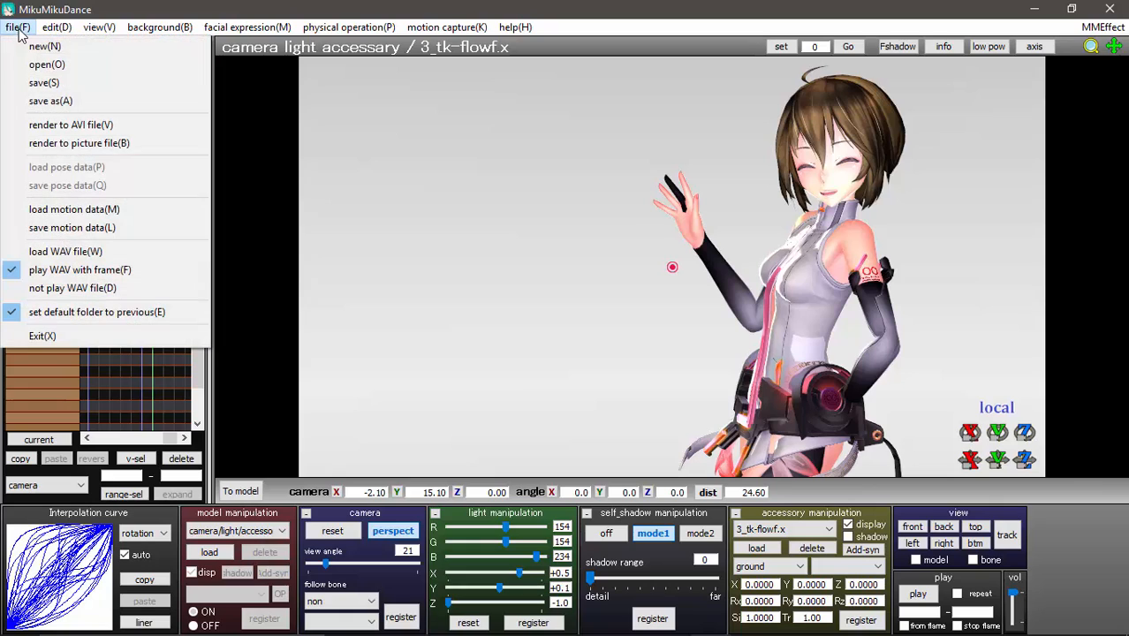
{"action": "left_click", "coordinate": [92, 128]}
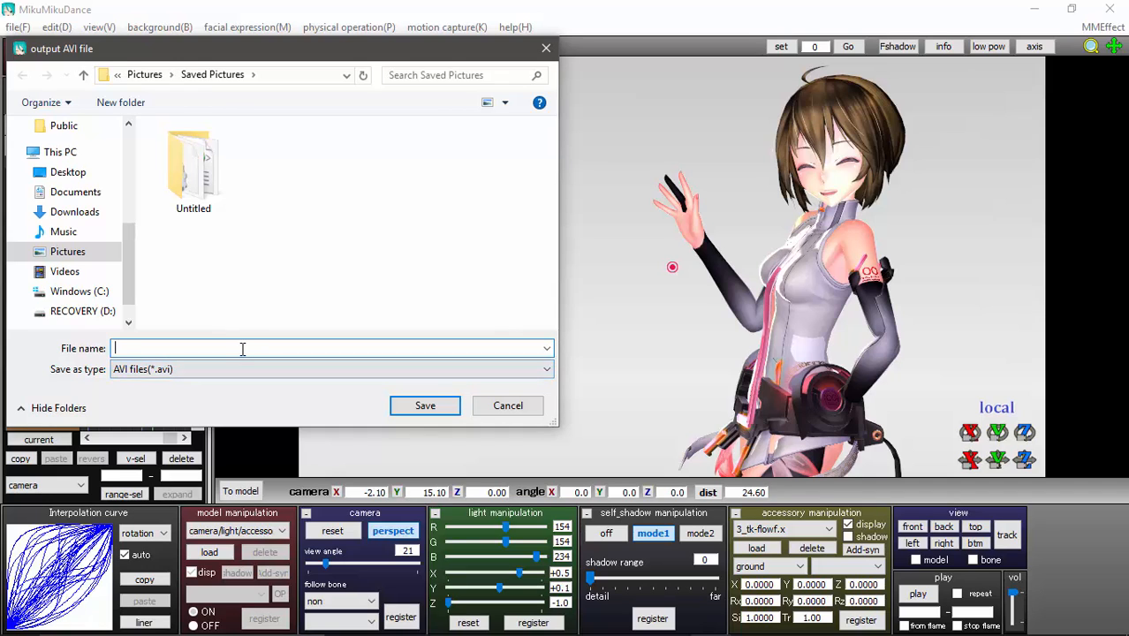
{"action": "type", "text": "123"}
{"action": "left_click", "coordinate": [425, 406]}
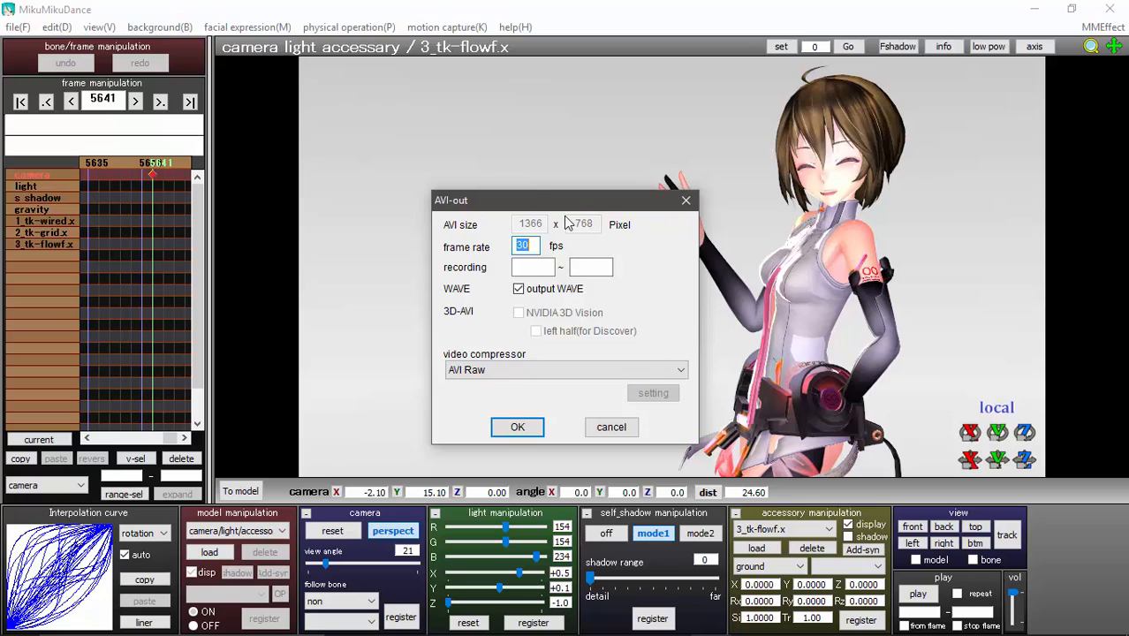
Set the AVI output to frames 0 to 5641, WAVE output off and Cinepak Codec by Radius, and close the dialog without rendering
{"action": "left_click_drag", "start_coordinate": [567, 201], "coordinate": [481, 176]}
{"action": "left_click", "coordinate": [457, 245]}
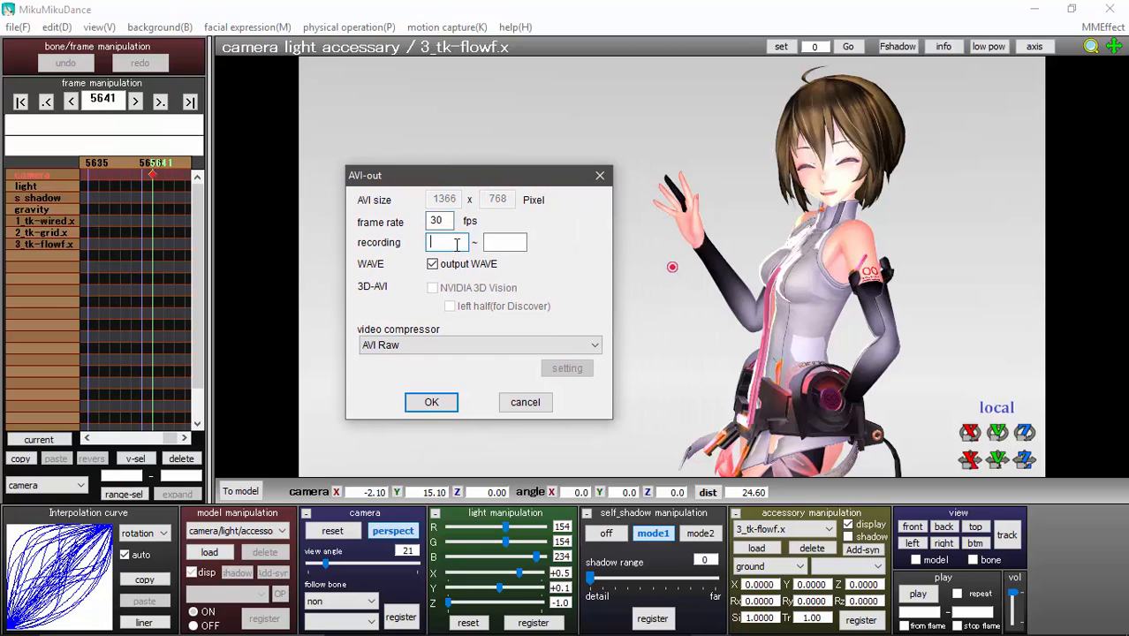
{"action": "left_click", "coordinate": [498, 242]}
{"action": "left_click", "coordinate": [432, 265]}
{"action": "left_click", "coordinate": [483, 346]}
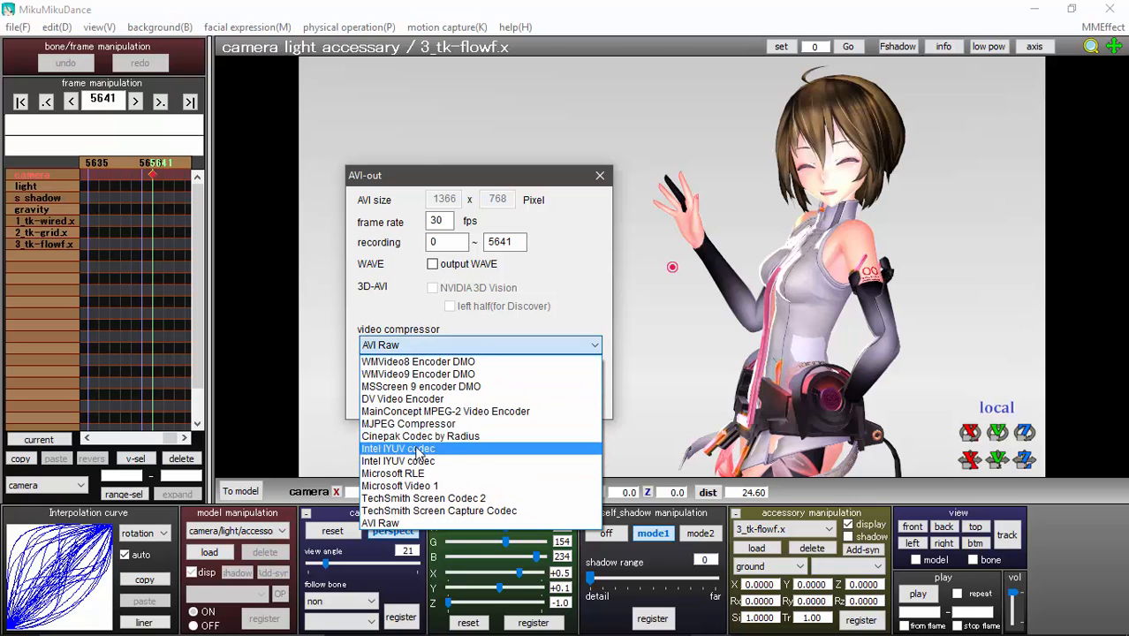
{"action": "left_click", "coordinate": [484, 439]}
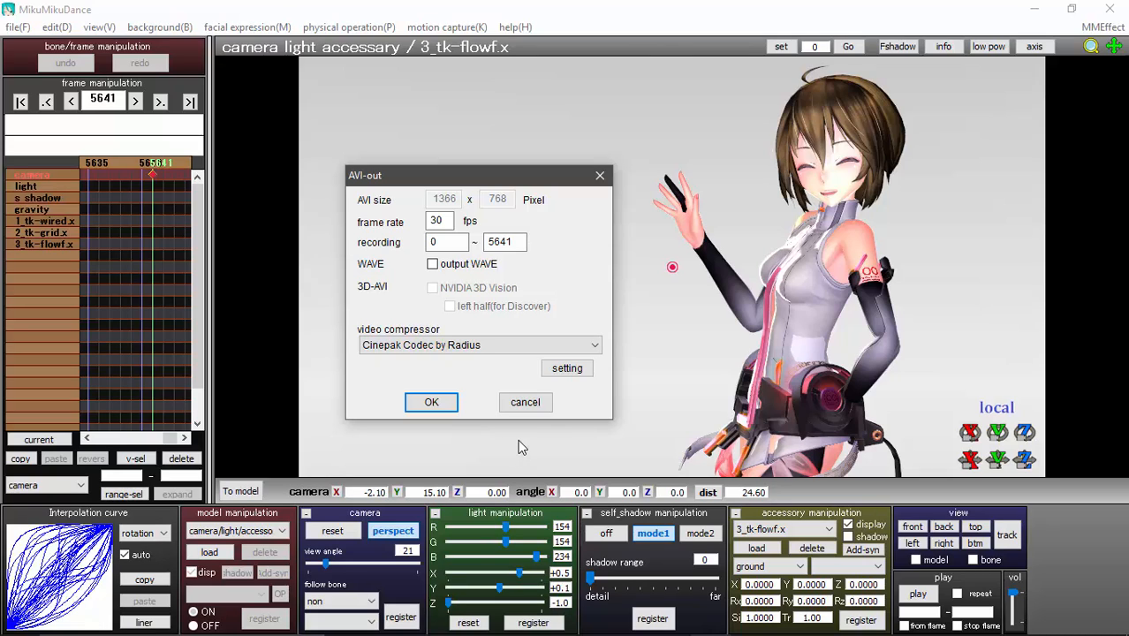
{"action": "left_click", "coordinate": [600, 177]}
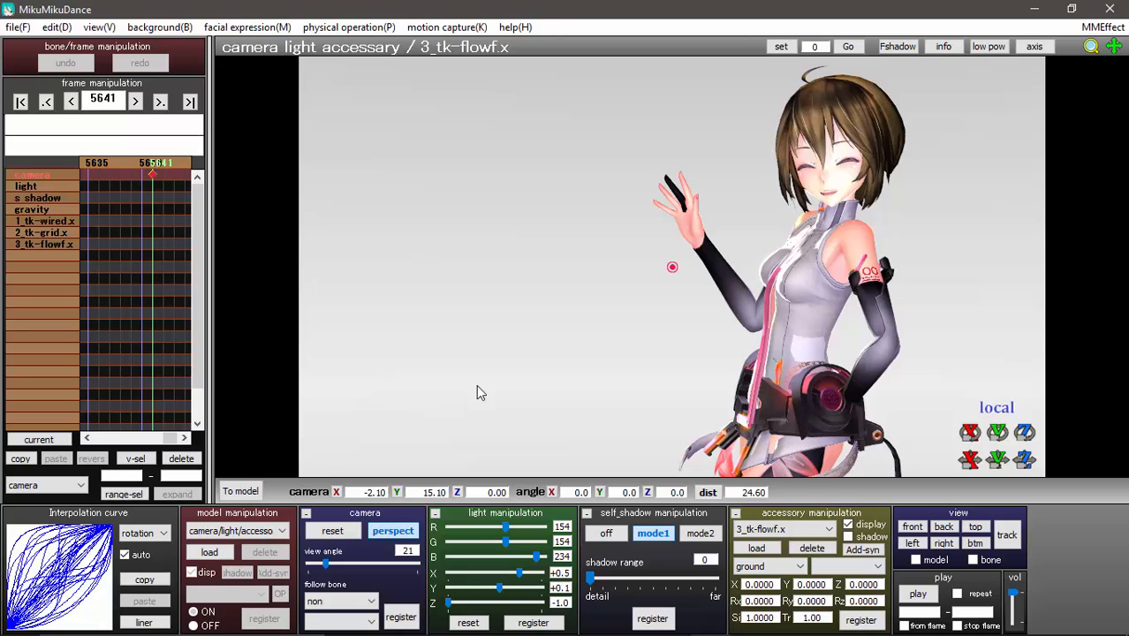
{"action": "mouse_move", "coordinate": [729, 629]}
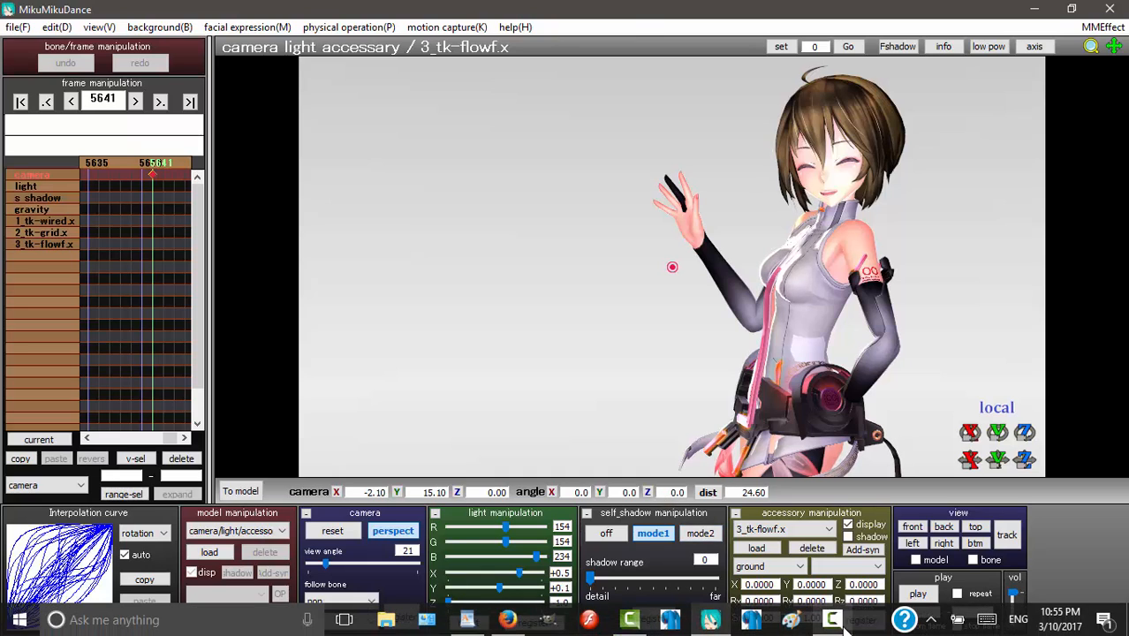
{"action": "left_click", "coordinate": [831, 620]}
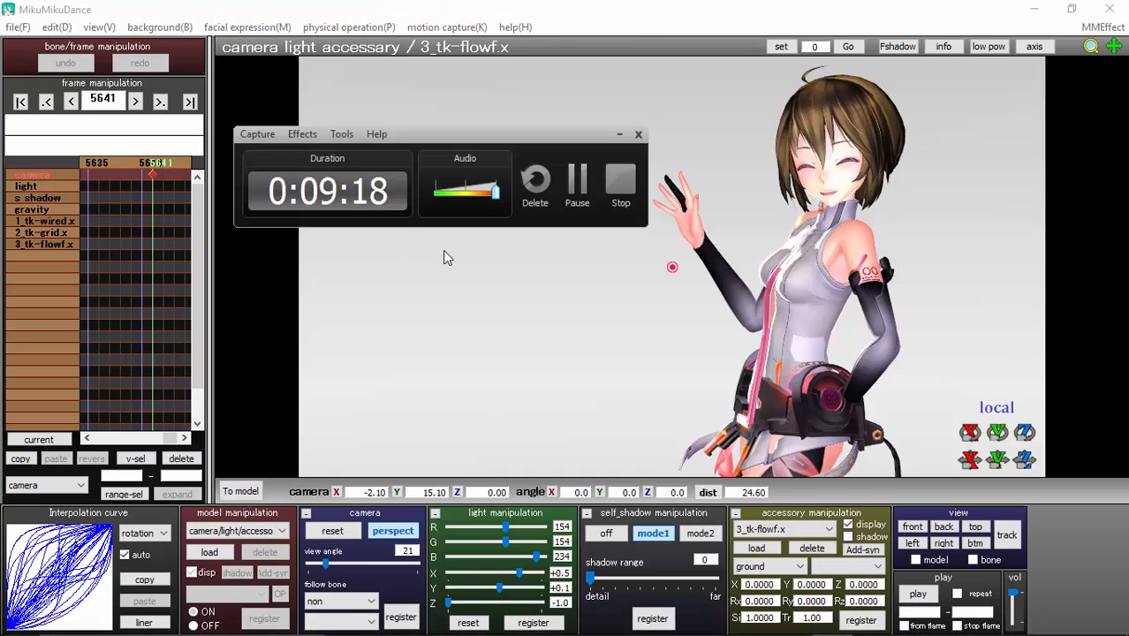